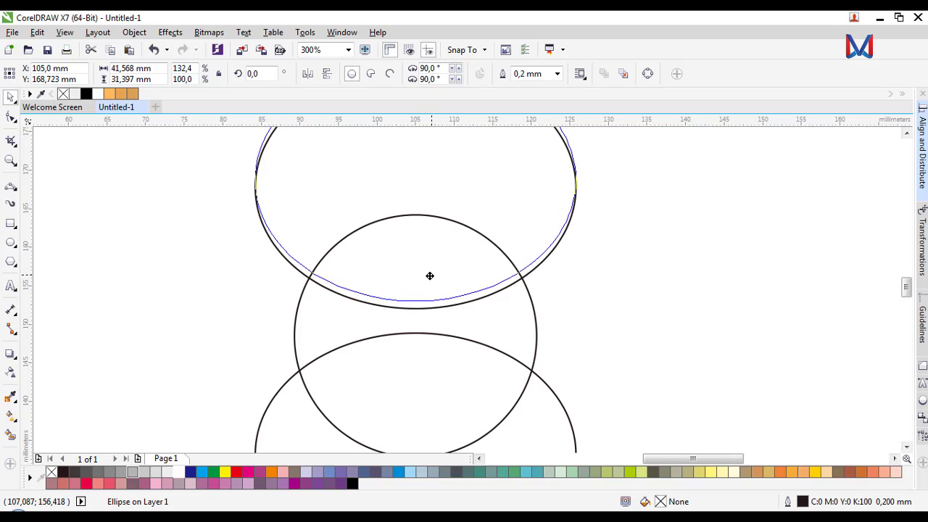
Step: Move the lower wide ellipse slightly down over the circle, to a centre Y of about 132.8 mm
scroll(430, 276, down, 1)
key(Escape)
click(434, 388)
scroll(434, 388, up, 2)
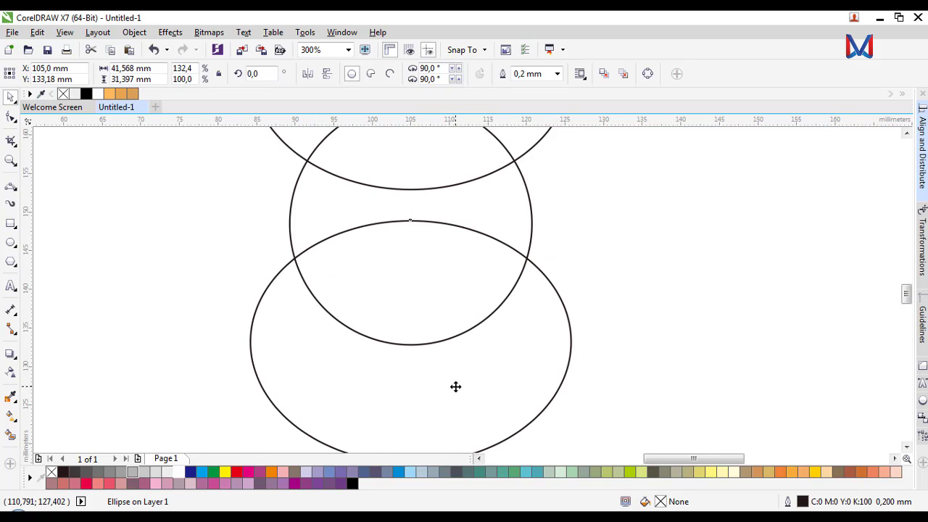
drag(455, 385, 455, 389)
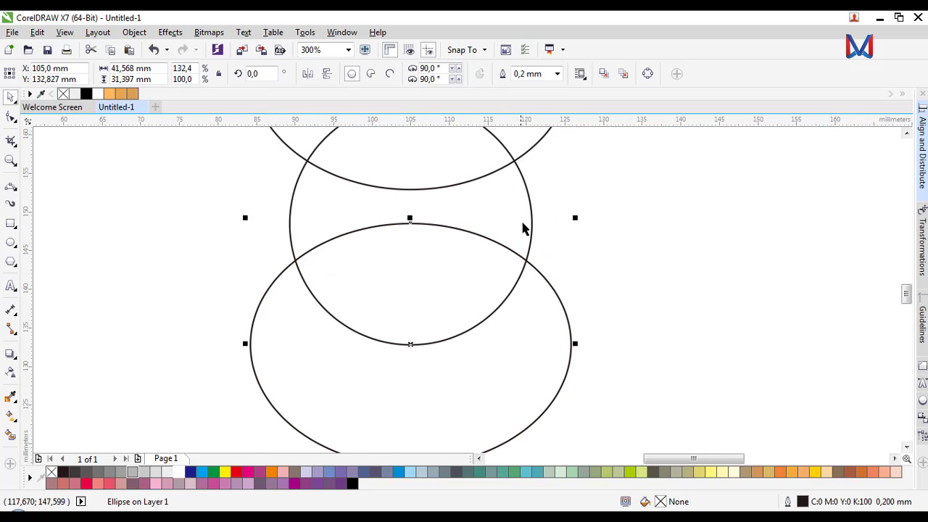
Step: Intersect the lower ellipse with the circle, and intersect the upper ellipse with the circle
shift+click(531, 224)
click(416, 75)
click(631, 220)
scroll(586, 356, down, 1)
click(561, 253)
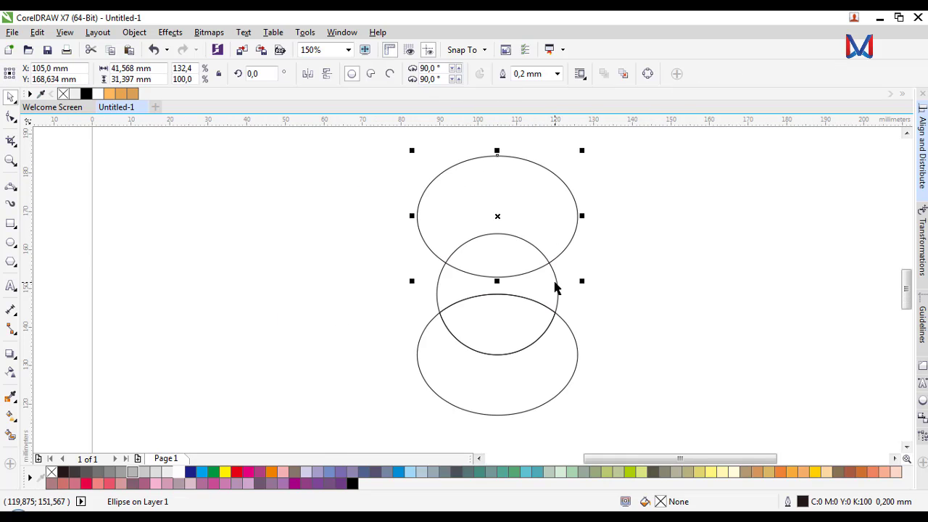
shift+click(556, 288)
click(416, 73)
Step: Delete the upper and lower source ellipses, leaving only the circle and the intersected shapes
click(579, 213)
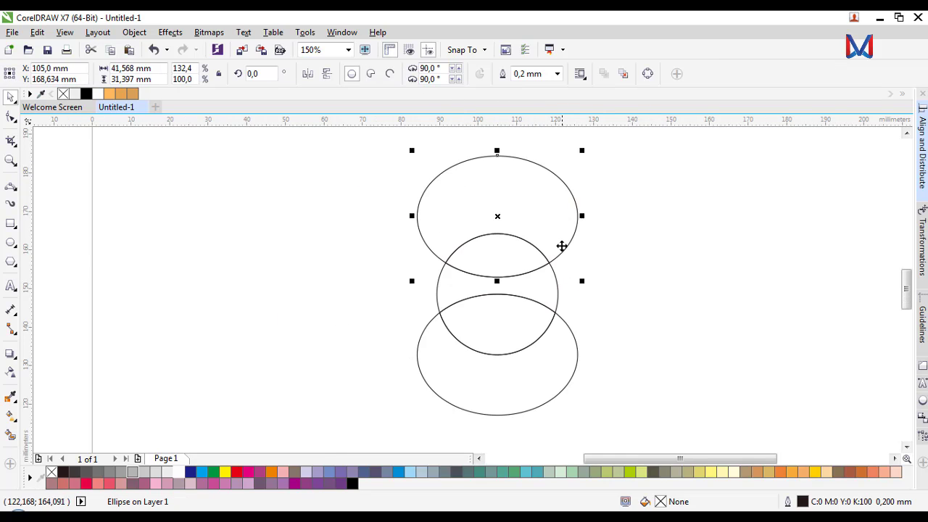
key(Delete)
click(572, 369)
key(Delete)
Step: Reshape the lower intersected shape by moving the middle node of its arc slightly down to widen the eye band
scroll(582, 306, down, 1)
scroll(583, 307, up, 1)
scroll(525, 284, up, 1)
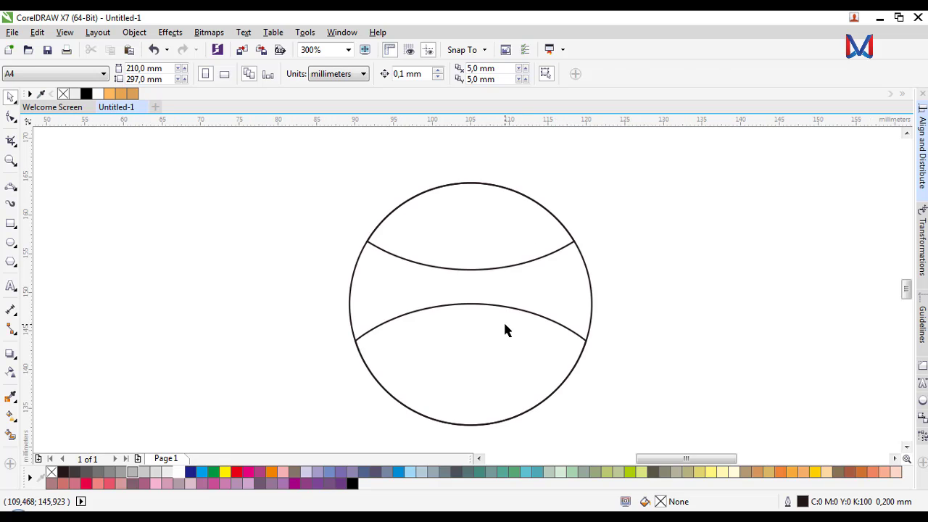
click(505, 325)
click(11, 120)
scroll(457, 312, up, 2)
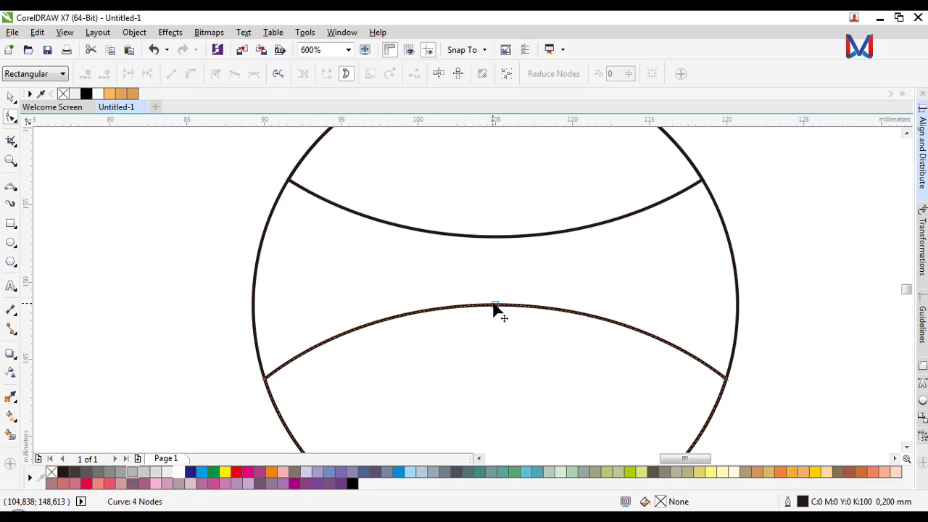
drag(494, 306, 496, 314)
scroll(496, 314, down, 2)
scroll(497, 276, up, 2)
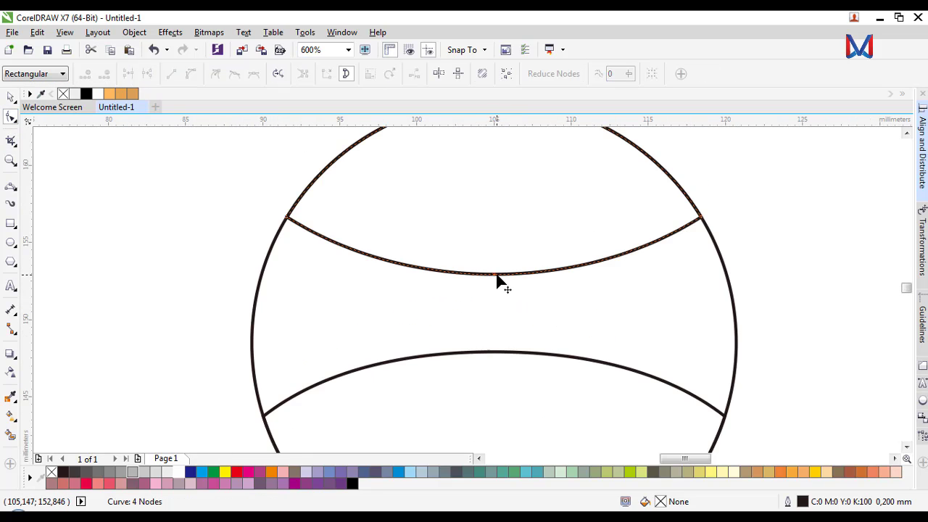
scroll(496, 281, down, 2)
scroll(495, 282, down, 2)
click(11, 96)
click(159, 213)
scroll(506, 321, down, 2)
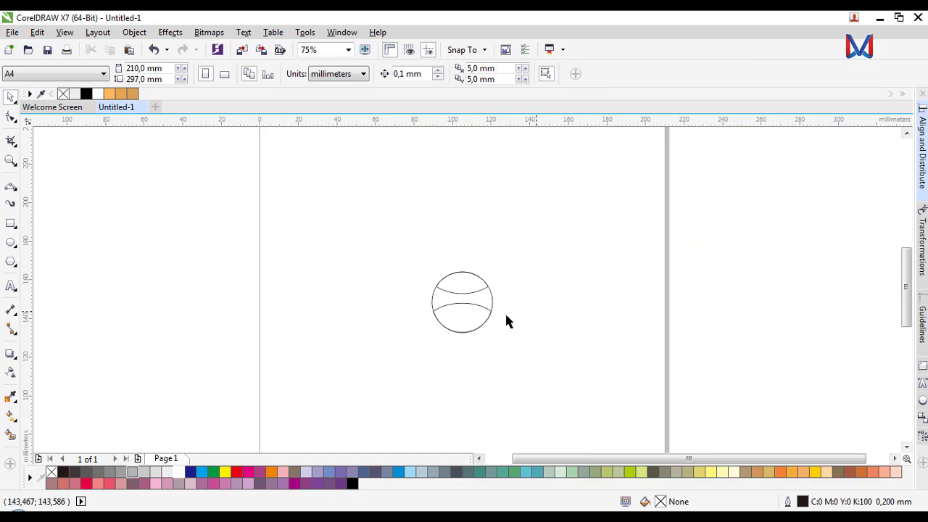
Step: Draw an upright ellipse about 2 by 4.2 mm in the right part of the eye band, filled black without outline
scroll(506, 321, up, 2)
scroll(420, 304, down, 1)
click(10, 243)
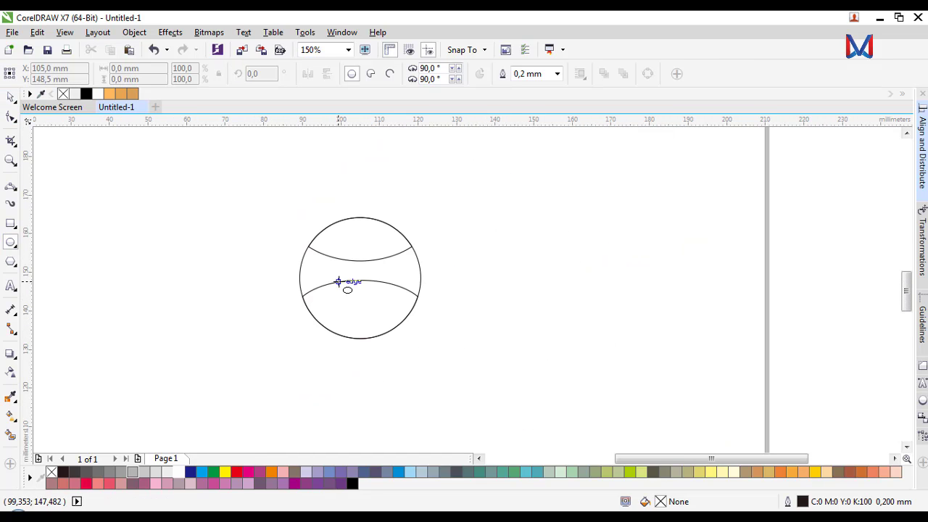
scroll(348, 284, up, 2)
drag(474, 215, 506, 282)
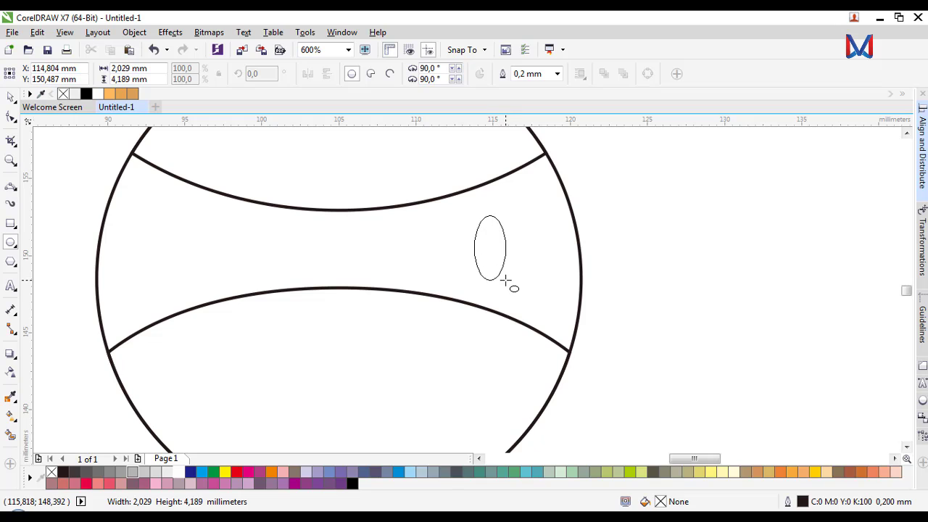
click(86, 94)
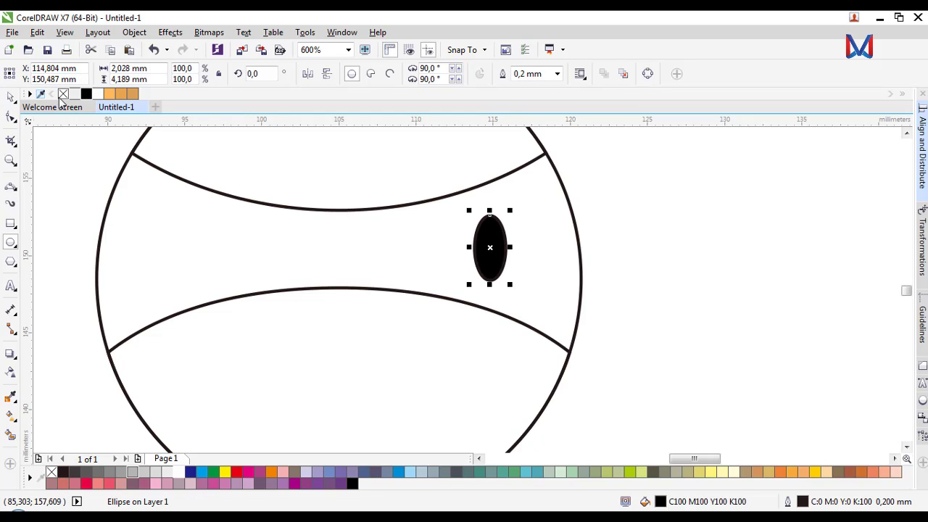
right_click(63, 94)
Step: Enlarge the black eye ellipse proportionally to about 2.35 by 4.85 mm
click(11, 97)
click(509, 259)
click(497, 249)
scroll(497, 250, up, 1)
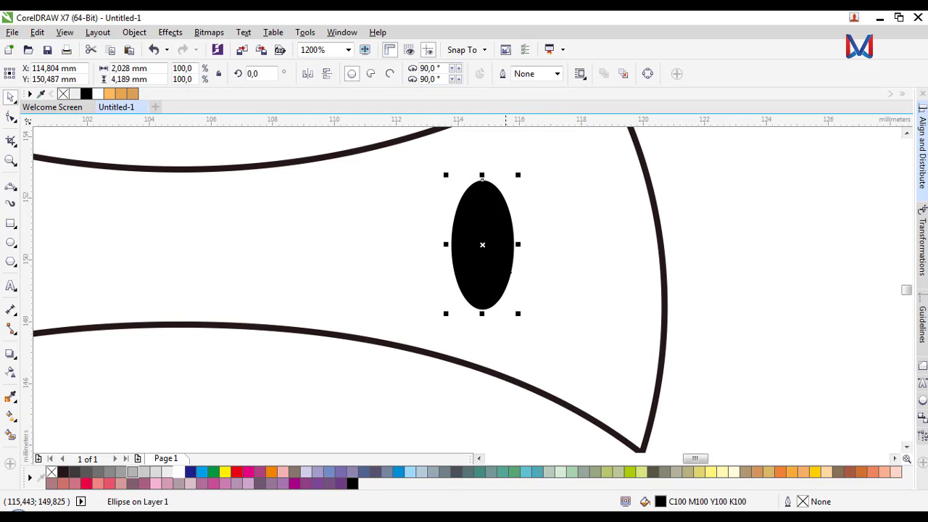
scroll(587, 310, down, 3)
click(639, 311)
scroll(589, 305, up, 1)
scroll(580, 310, up, 1)
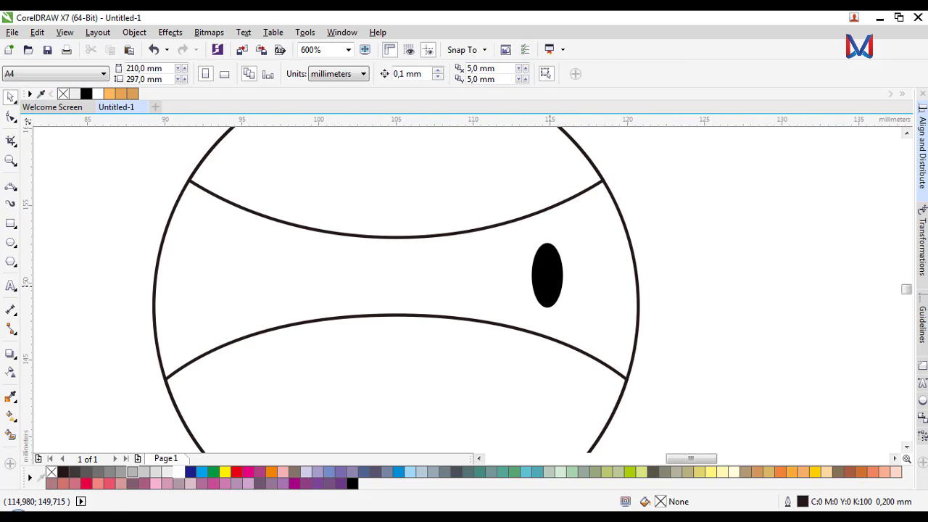
click(549, 286)
scroll(562, 318, up, 1)
drag(571, 301, 580, 312)
scroll(570, 320, down, 2)
click(643, 319)
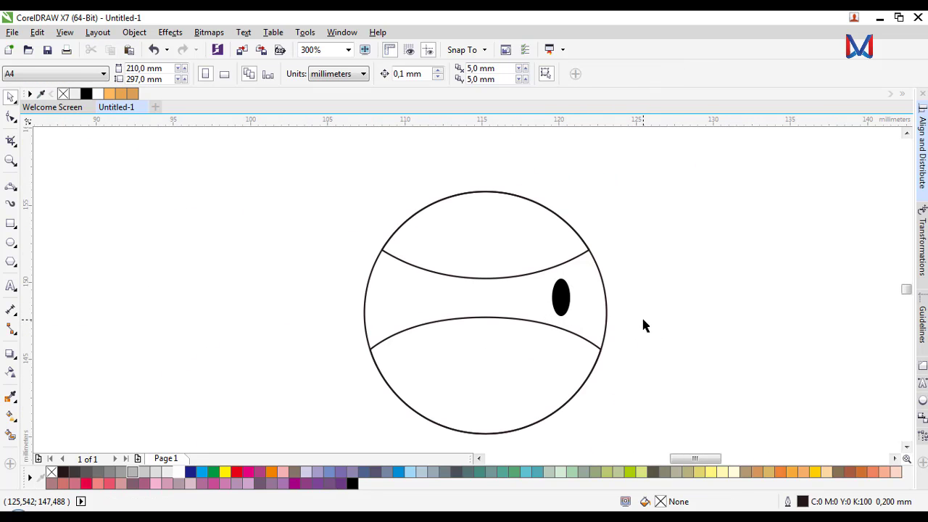
Step: Make a smaller copy of the black eye ellipse, about 1.3 by 2.7 mm, and fill it white
scroll(644, 324, up, 1)
click(478, 284)
scroll(480, 287, up, 2)
scroll(489, 301, down, 2)
click(507, 306)
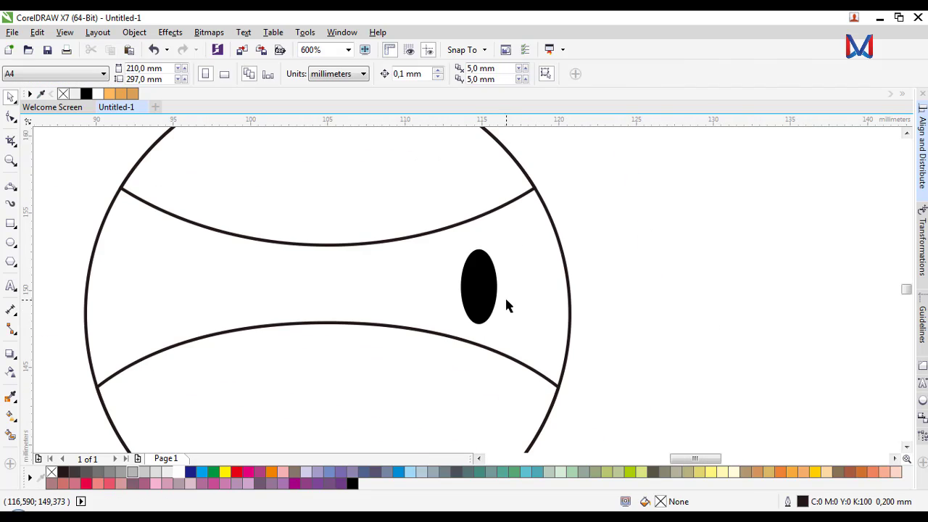
click(480, 295)
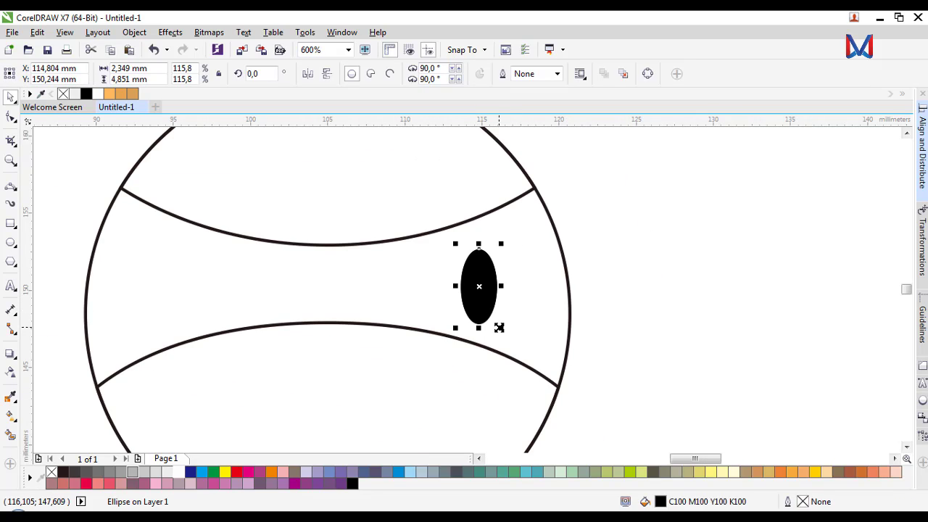
drag(499, 328, 502, 284)
click(178, 472)
scroll(458, 290, up, 1)
scroll(520, 241, up, 1)
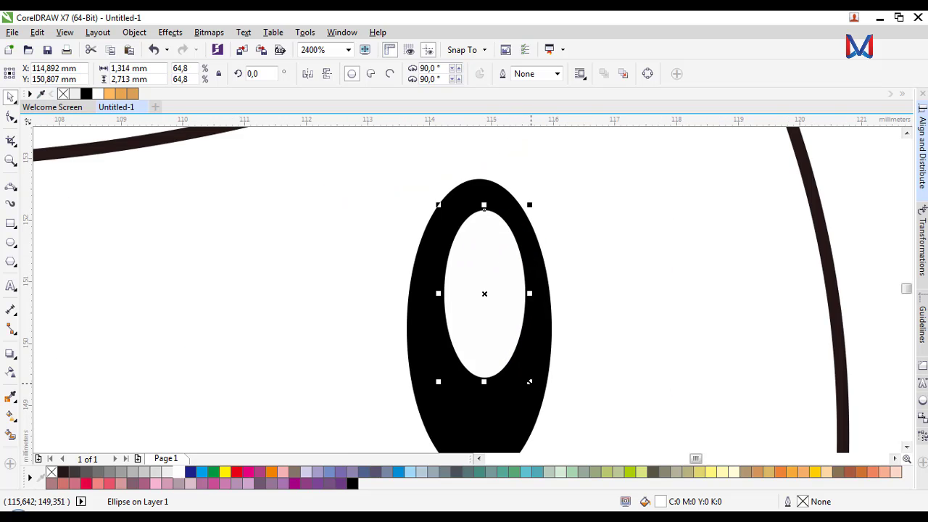
Step: Shrink the white ellipse into a small highlight near the upper right of the black eye
drag(530, 381, 506, 296)
scroll(500, 303, down, 2)
click(698, 255)
scroll(555, 307, down, 2)
scroll(536, 310, up, 1)
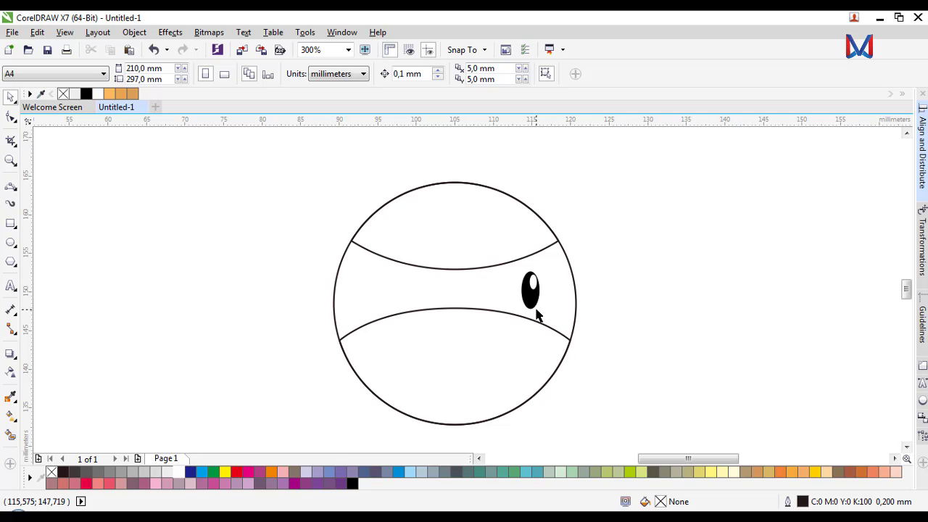
scroll(524, 300, down, 1)
scroll(573, 336, up, 1)
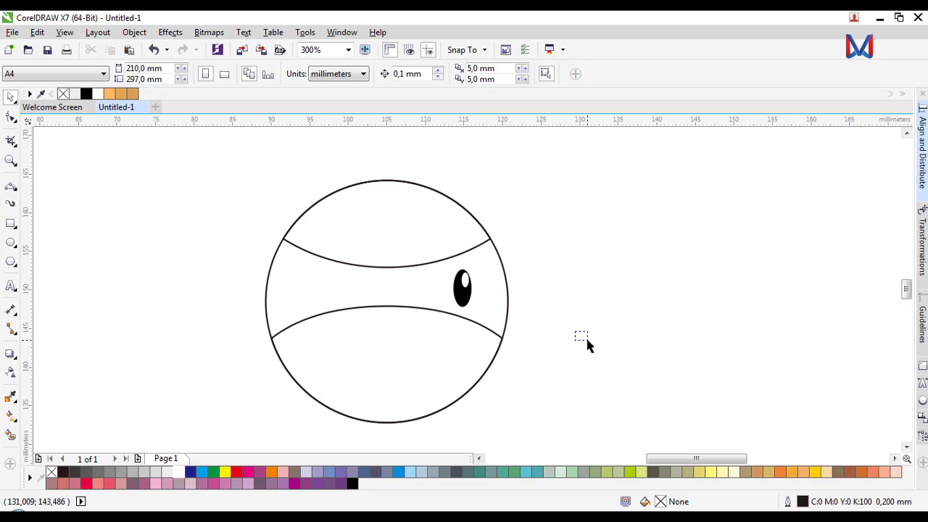
scroll(493, 290, up, 1)
click(16, 191)
click(65, 182)
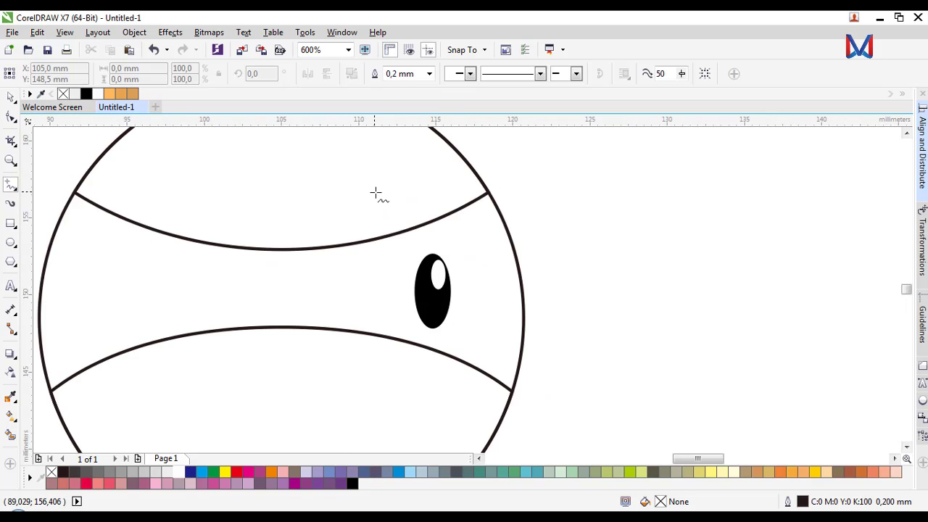
scroll(395, 290, up, 1)
mouse_move(326, 383)
mouse_down()
mouse_move(585, 251)
mouse_move(563, 244)
mouse_move(580, 253)
mouse_move(573, 262)
mouse_move(592, 251)
mouse_move(558, 277)
mouse_move(543, 232)
mouse_move(321, 369)
mouse_move(324, 384)
mouse_up()
key(F3)
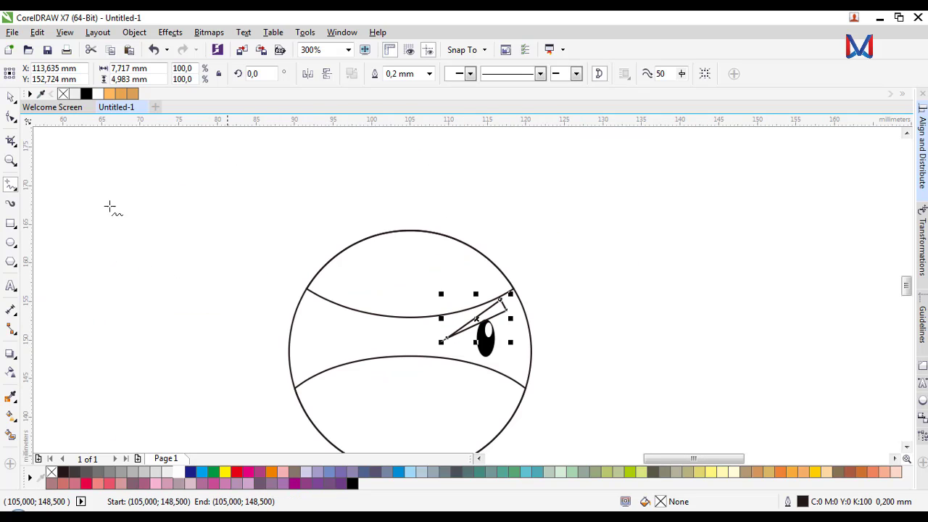
scroll(508, 308, up, 1)
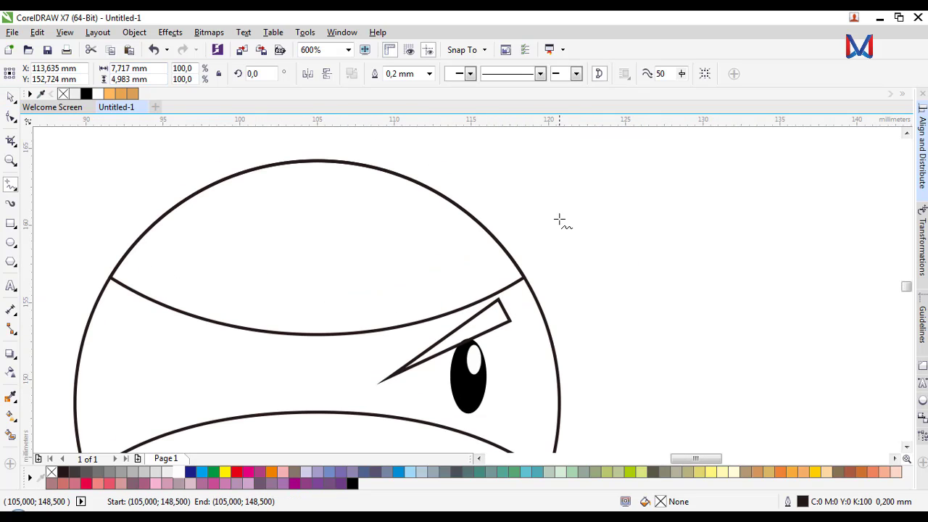
key(Delete)
key(F3)
Step: Scale the eye with its highlight down to about 2 by 4.1 mm and move it slightly lower in the band
click(10, 97)
scroll(501, 408, up, 1)
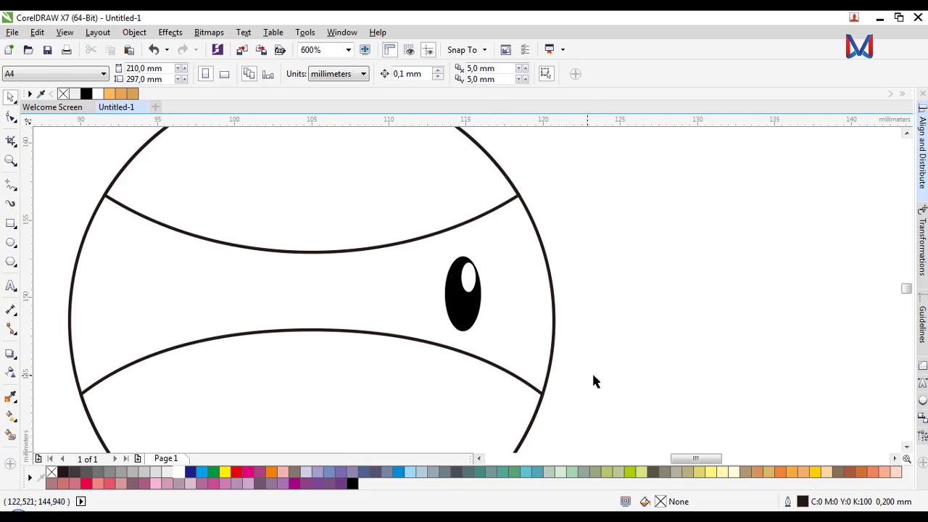
drag(409, 250, 411, 251)
scroll(447, 290, up, 1)
drag(520, 377, 515, 365)
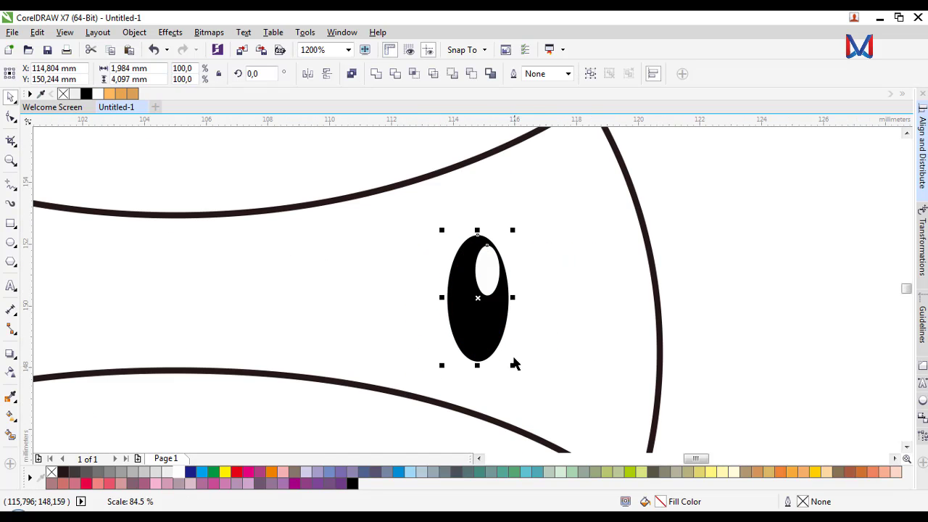
drag(477, 317, 477, 332)
scroll(476, 331, down, 1)
click(609, 337)
Step: Draw a closed slanted triangular eyebrow about 6.6 by 3 mm above the eye with the Freehand tool
scroll(602, 319, up, 1)
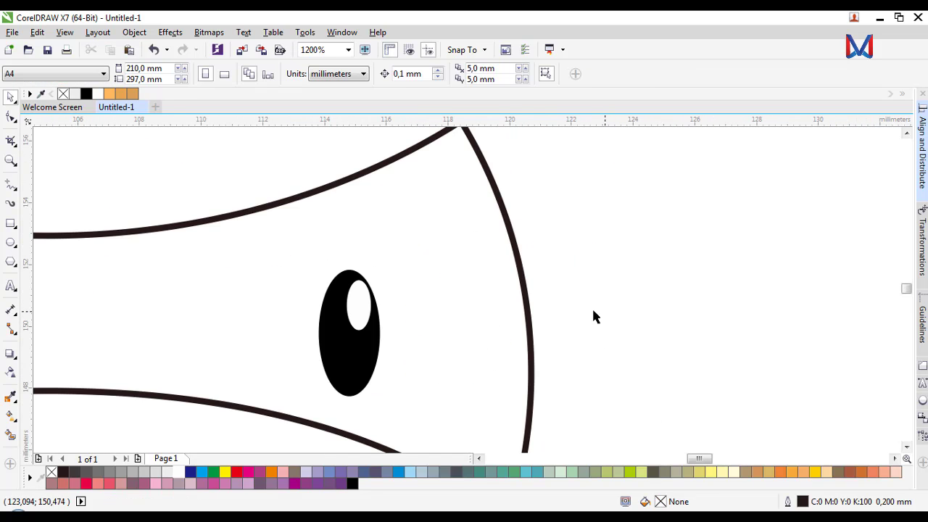
click(10, 187)
click(235, 298)
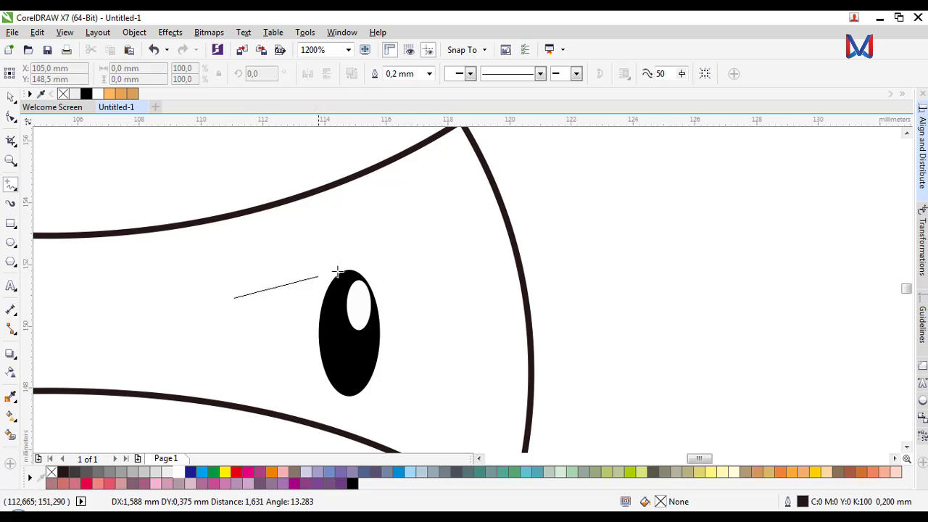
click(435, 208)
click(437, 245)
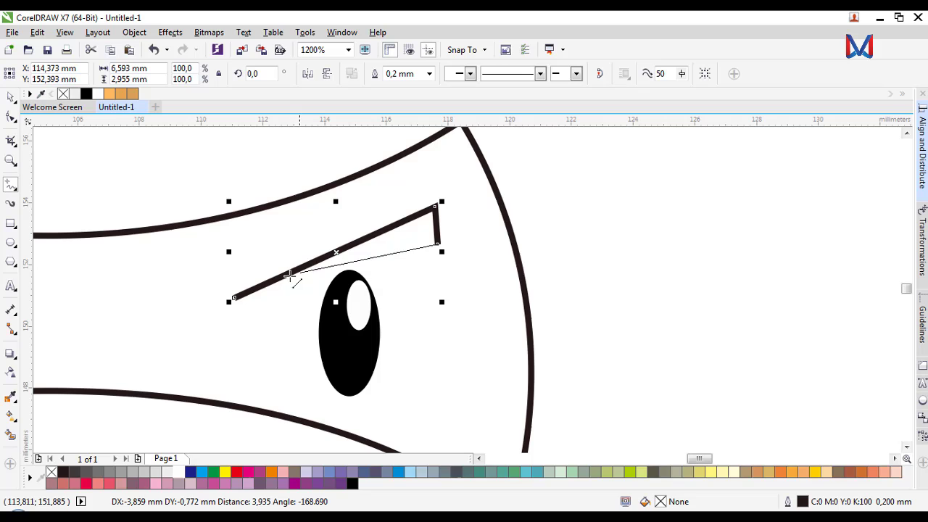
click(234, 297)
Step: Fill the eyebrow black and remove its outline
scroll(442, 262, down, 1)
scroll(365, 269, up, 1)
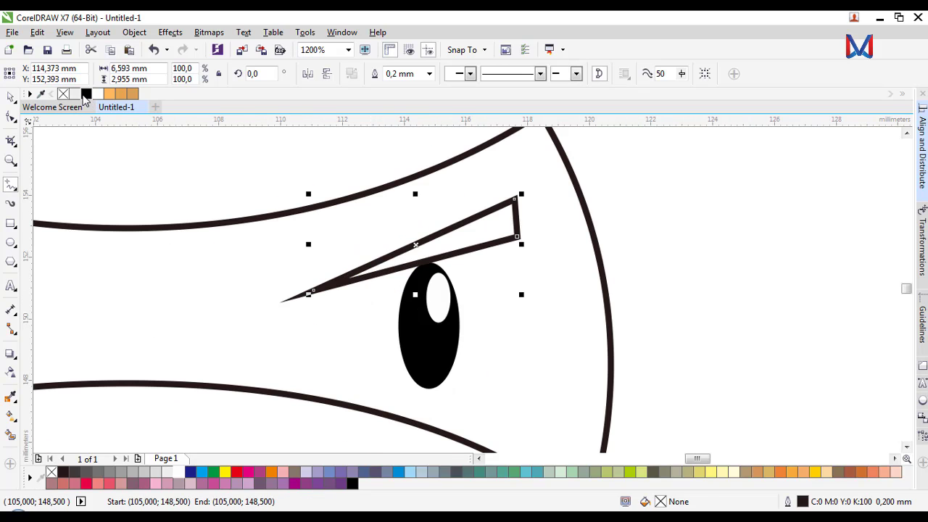
click(86, 93)
right_click(63, 93)
scroll(538, 210, down, 2)
click(9, 101)
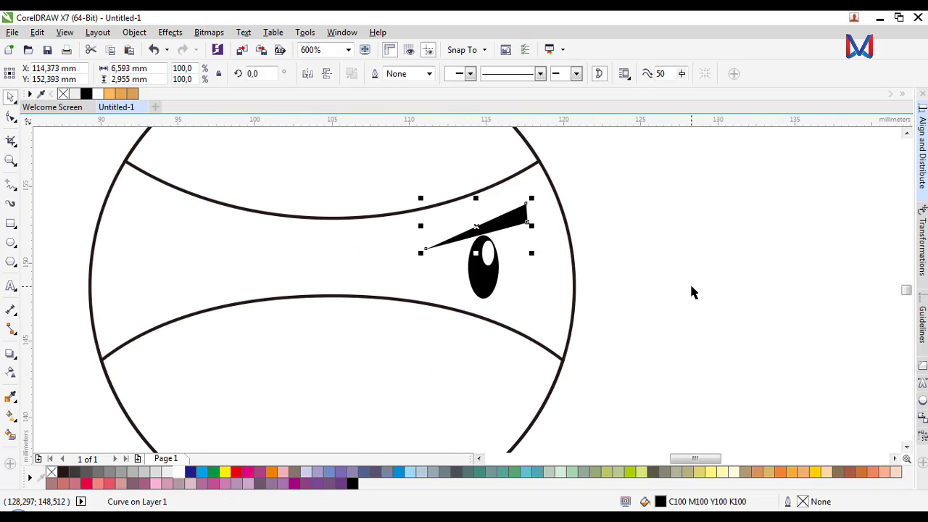
click(689, 284)
Step: Raise the eyebrow slightly above the eye and rotate it a little counter-clockwise for a steeper slant
scroll(501, 231, up, 1)
click(504, 224)
drag(507, 227, 518, 213)
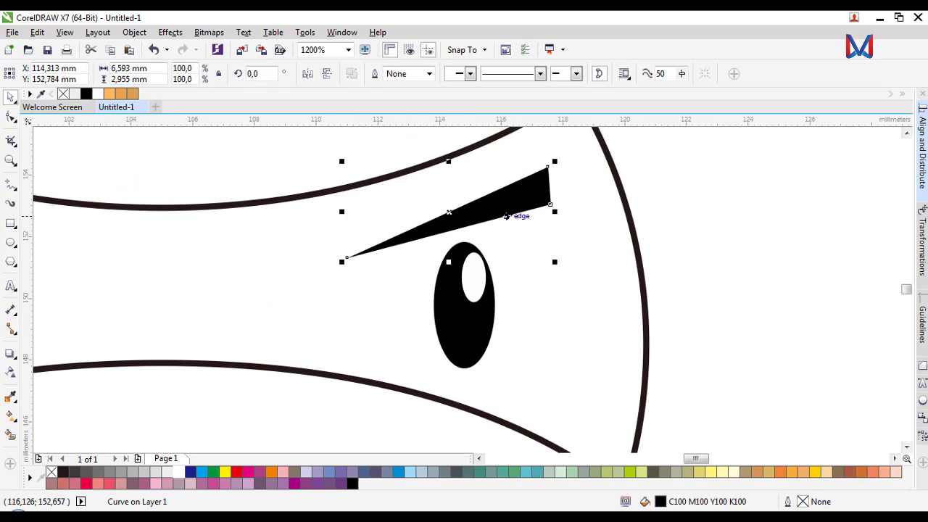
click(518, 215)
drag(557, 265, 564, 260)
scroll(562, 257, down, 4)
click(609, 294)
Step: Duplicate the eye and eyebrow, mirror the copy horizontally and place it in the left part of the eye band
scroll(609, 293, down, 2)
scroll(580, 271, up, 4)
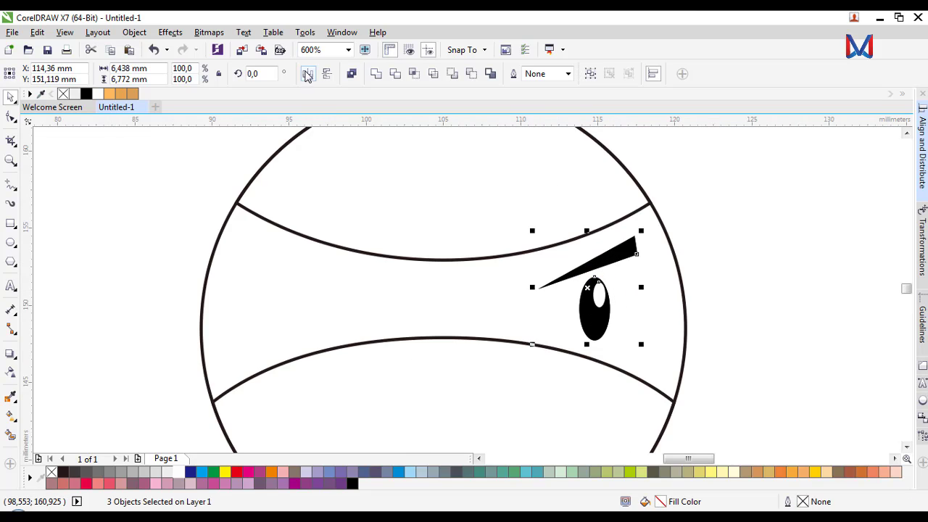
key(ctrl+c)
key(ctrl+v)
click(307, 73)
drag(581, 304, 306, 303)
scroll(446, 305, down, 2)
click(534, 322)
scroll(421, 307, up, 1)
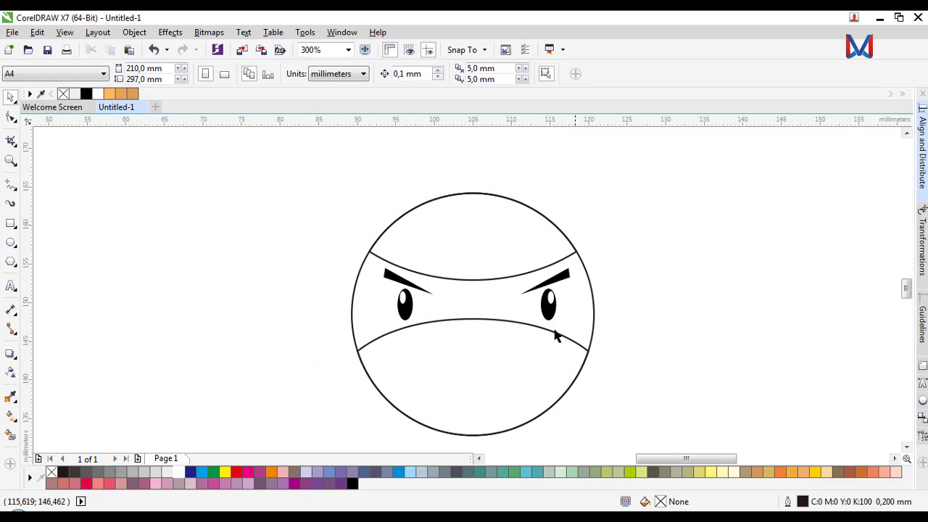
Step: Group both eyes and eyebrows and align the group's centre horizontally with the circle
scroll(597, 349, down, 2)
scroll(597, 349, up, 2)
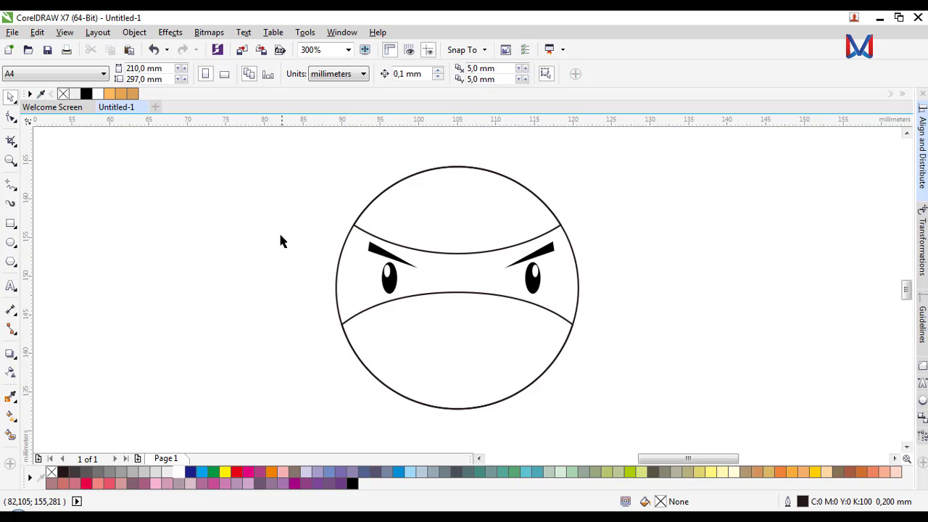
mouse_move(571, 301)
mouse_down()
mouse_move(569, 310)
mouse_move(581, 306)
mouse_up()
key(ctrl+g)
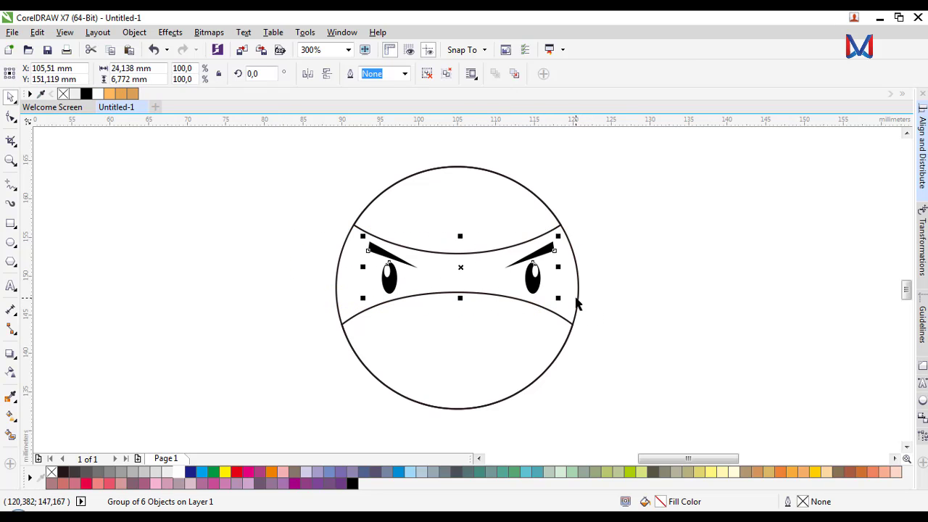
shift+click(577, 305)
click(925, 156)
click(780, 125)
click(641, 256)
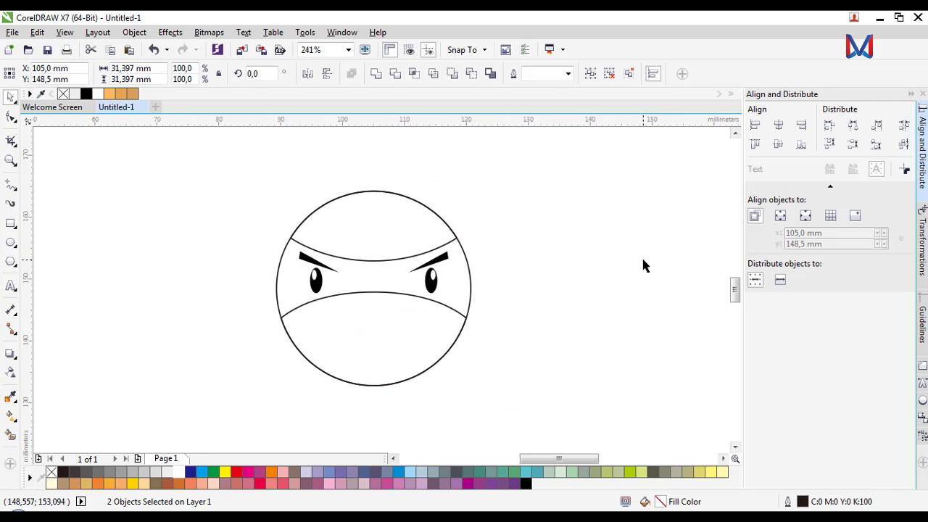
scroll(622, 272, down, 1)
scroll(493, 280, up, 2)
scroll(487, 284, down, 2)
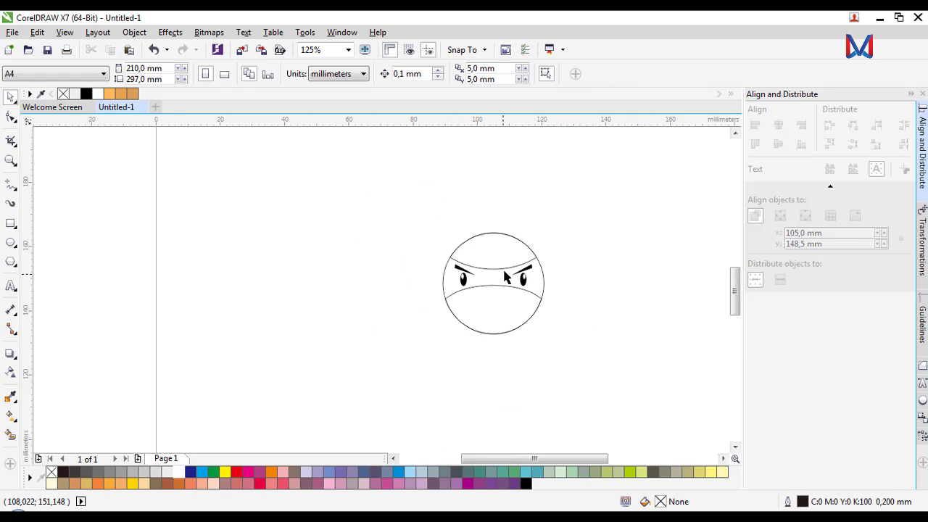
scroll(512, 279, up, 6)
scroll(435, 287, down, 6)
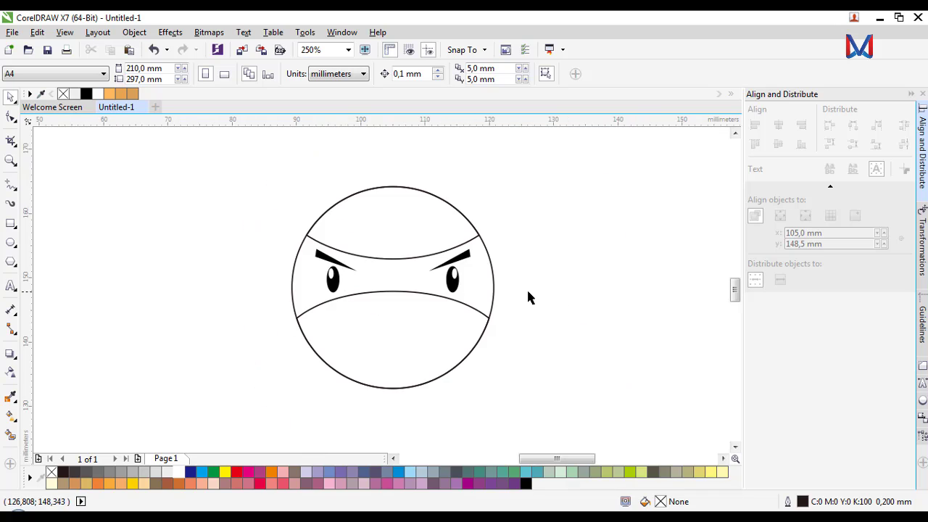
scroll(493, 282, up, 6)
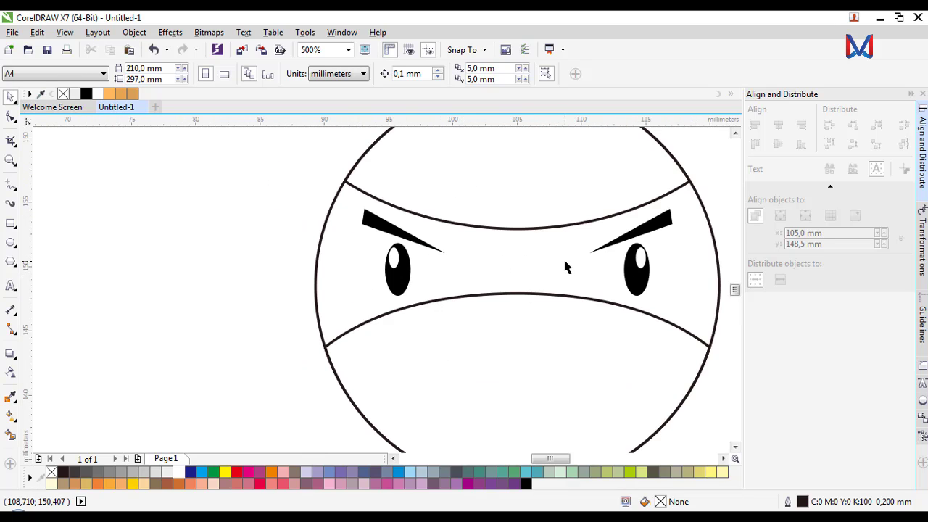
Step: Draw a closed crescent about 1.1 by 2.7 mm with the 3-Point Curve tool, just below the left eyebrow's inner tip
click(15, 191)
click(54, 267)
click(15, 190)
click(62, 274)
scroll(432, 278, up, 1)
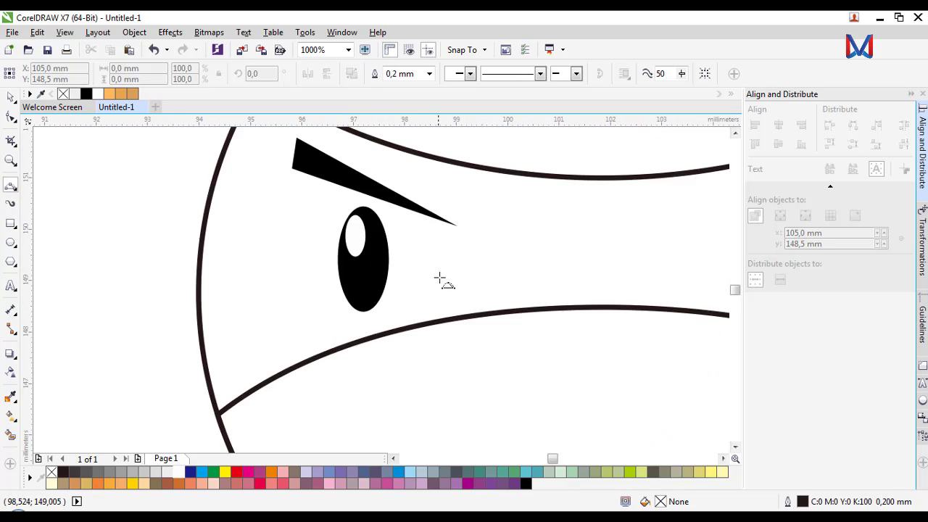
scroll(440, 279, up, 3)
scroll(478, 242, down, 3)
mouse_move(483, 216)
mouse_down()
mouse_move(512, 276)
mouse_move(505, 283)
mouse_move(492, 271)
mouse_move(483, 215)
mouse_up()
click(505, 247)
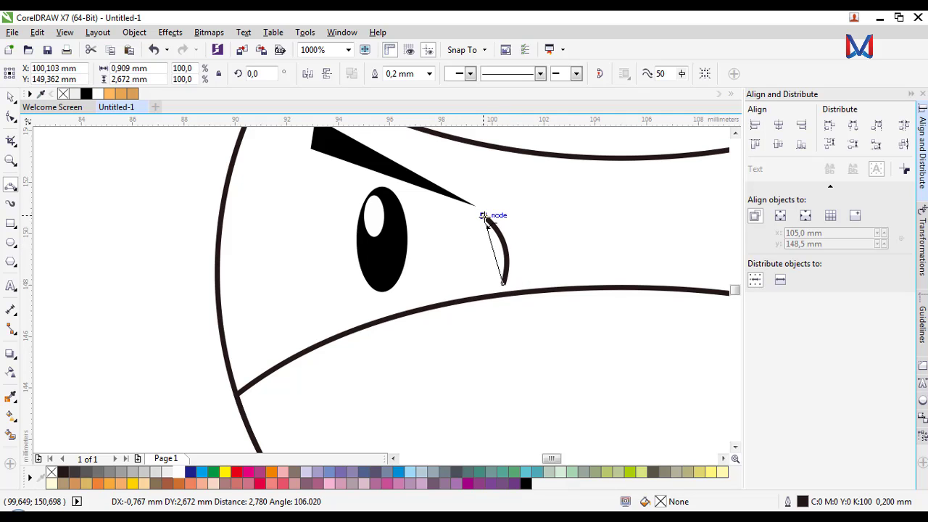
click(511, 239)
Step: Fill the crescent black and remove its outline
click(86, 95)
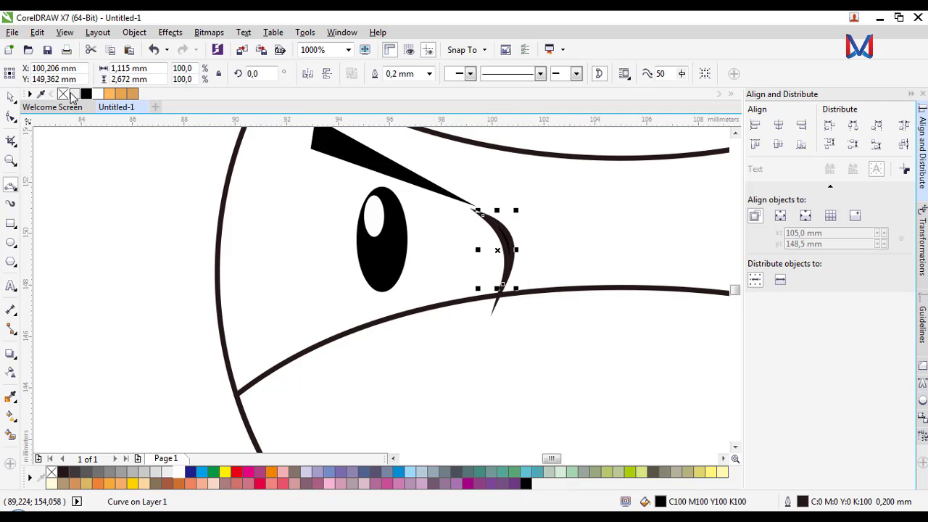
right_click(63, 94)
click(182, 306)
scroll(182, 306, down, 4)
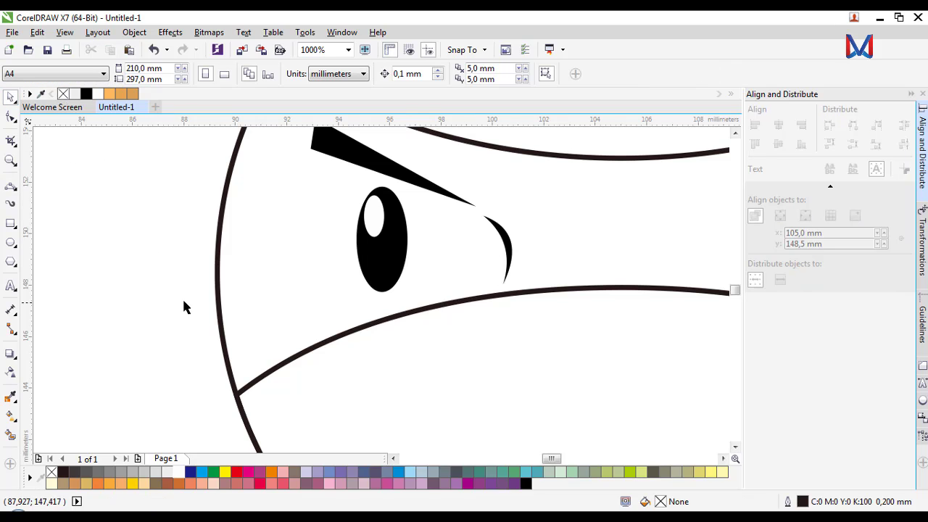
Step: Duplicate the crescent, mirror the copy horizontally and place it below the right eyebrow's inner tip
scroll(328, 320, up, 2)
click(234, 276)
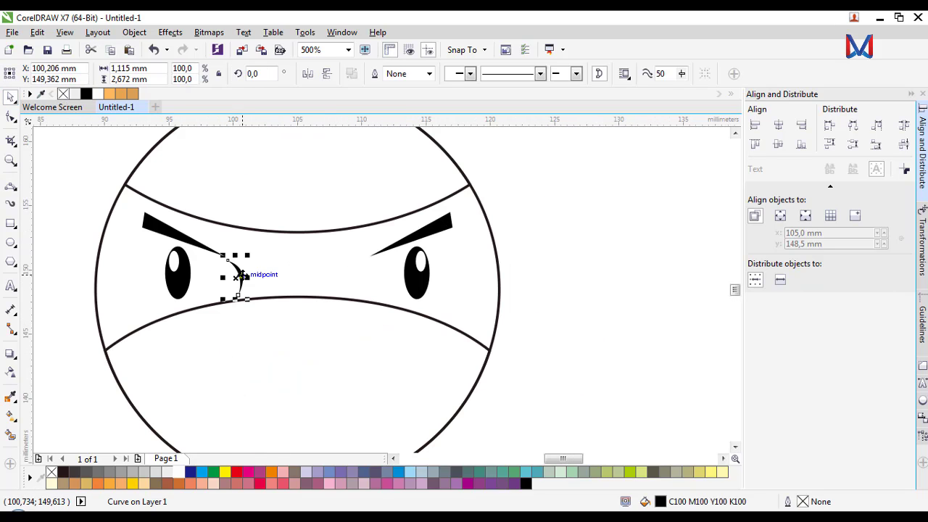
scroll(240, 278, up, 2)
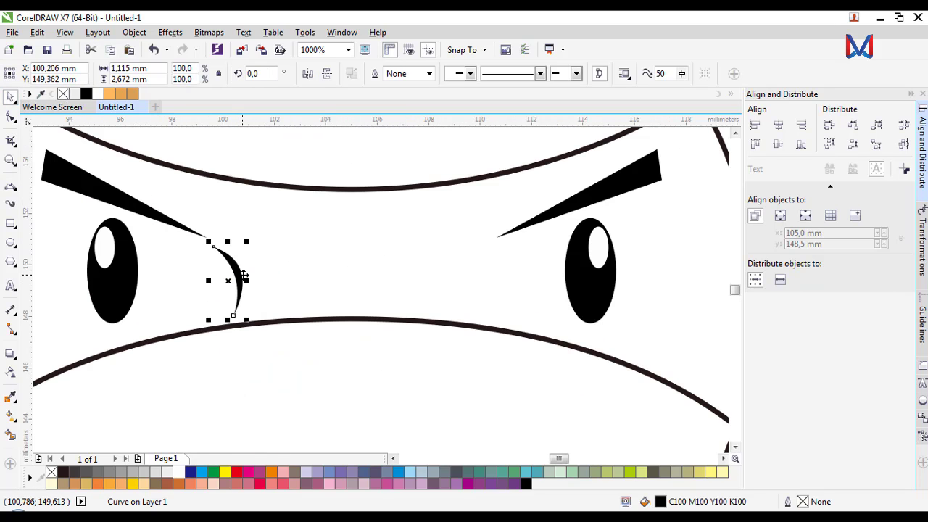
click(308, 74)
drag(224, 273, 467, 288)
scroll(468, 291, down, 2)
click(597, 296)
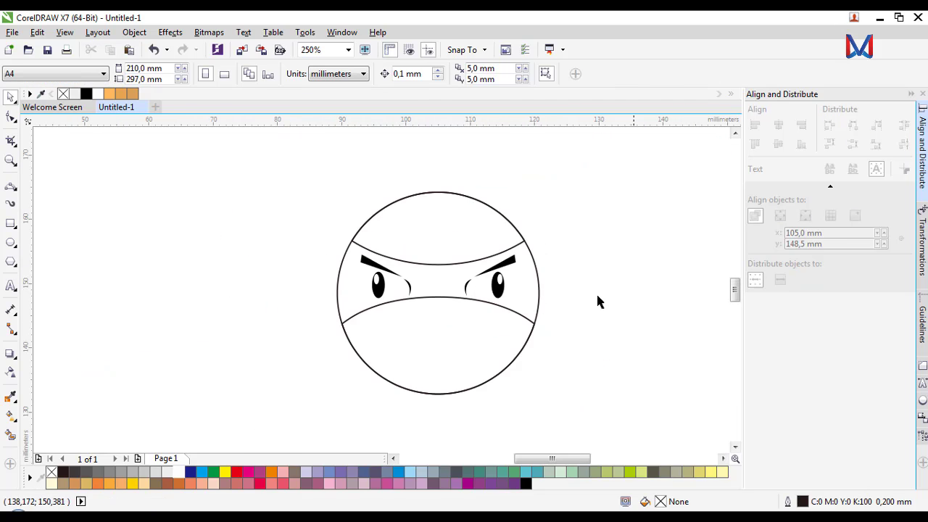
Step: Place a copy of the lower mask shape about 1.5 mm below the original
scroll(453, 301, down, 2)
scroll(437, 309, up, 5)
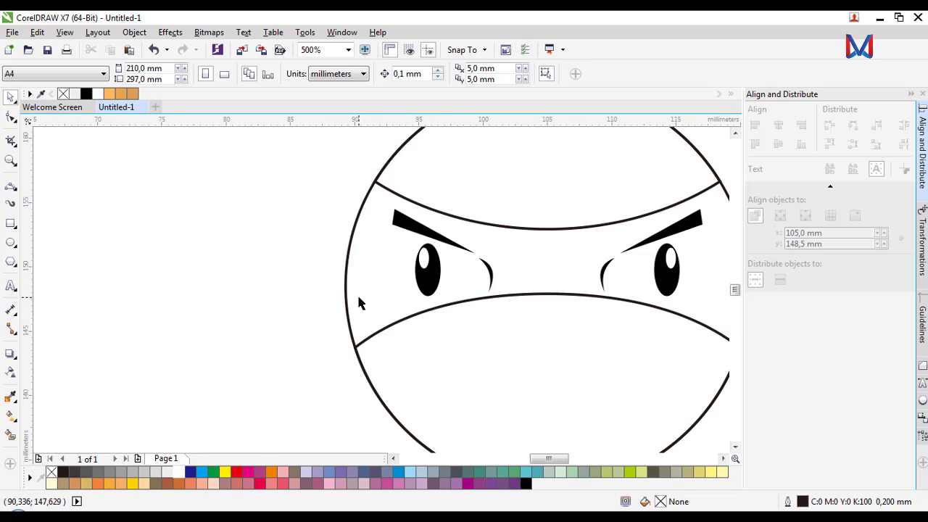
scroll(360, 302, down, 3)
scroll(403, 330, up, 2)
click(403, 330)
scroll(406, 318, up, 1)
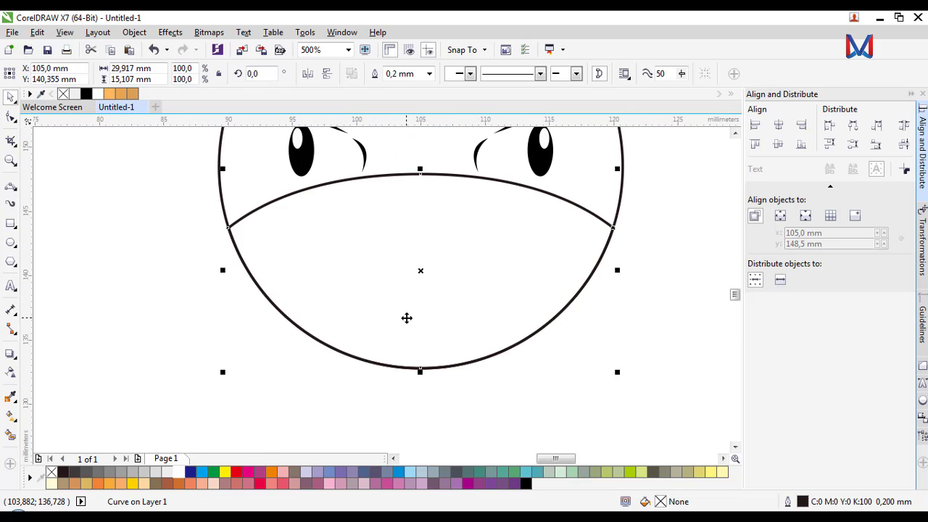
scroll(407, 317, down, 1)
scroll(411, 316, up, 1)
drag(413, 309, 412, 325)
scroll(413, 325, down, 1)
scroll(445, 318, up, 1)
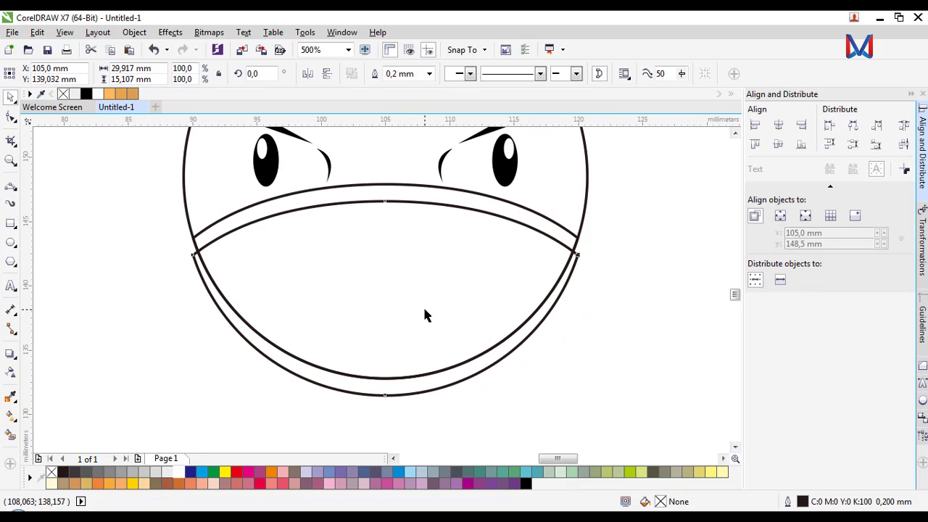
drag(402, 292, 402, 291)
scroll(403, 291, down, 1)
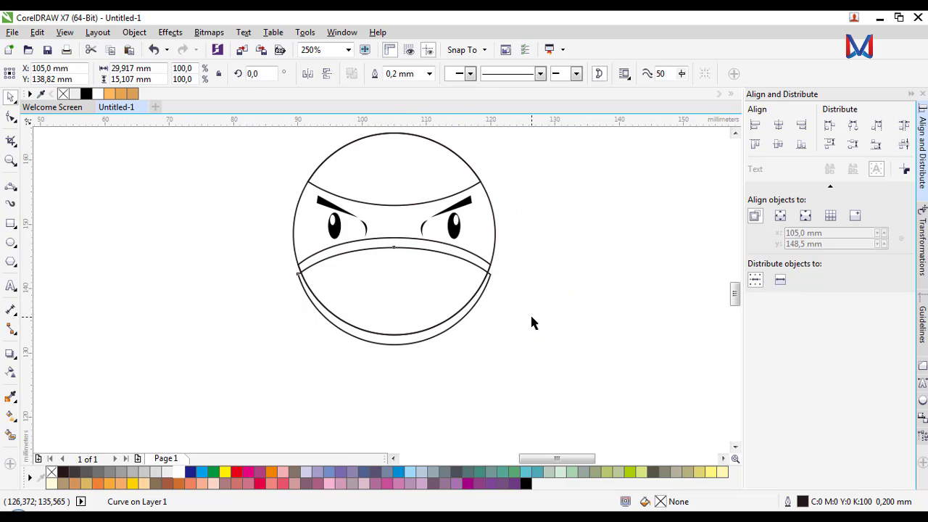
Step: Turn the strip between the lower mask's upper edge and its copy into a separate light grey shape with Smart Fill
click(532, 323)
scroll(418, 243, up, 1)
click(11, 435)
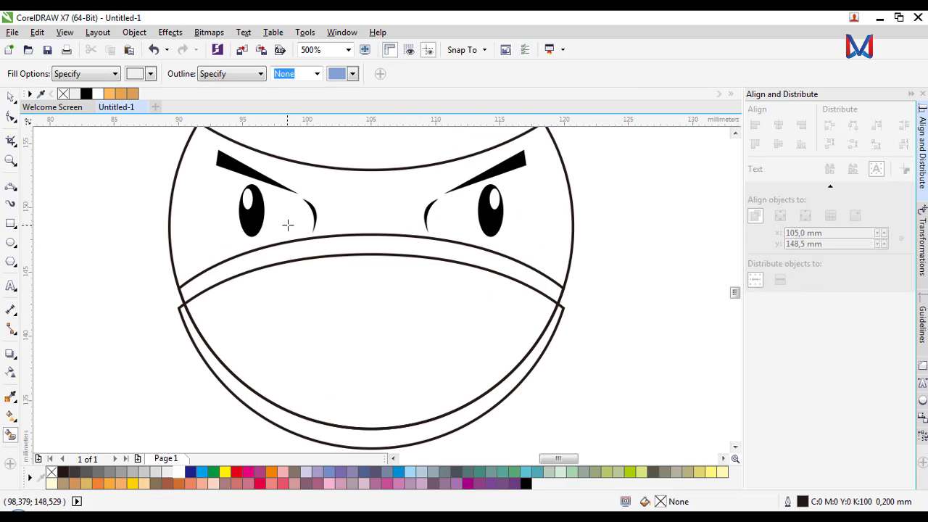
click(281, 263)
scroll(276, 313, down, 1)
click(385, 389)
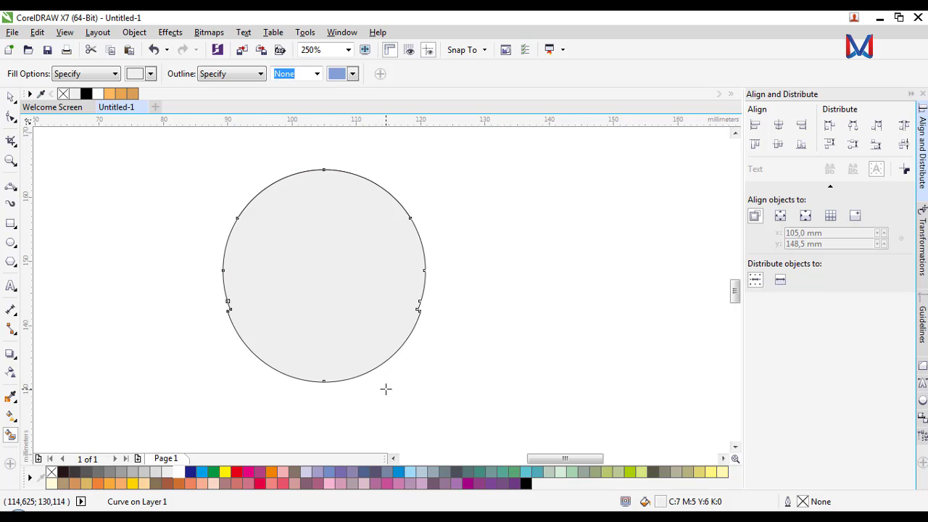
key(ctrl+z)
Step: Delete the shifted copy of the lower mask shape
click(7, 99)
click(88, 259)
click(372, 358)
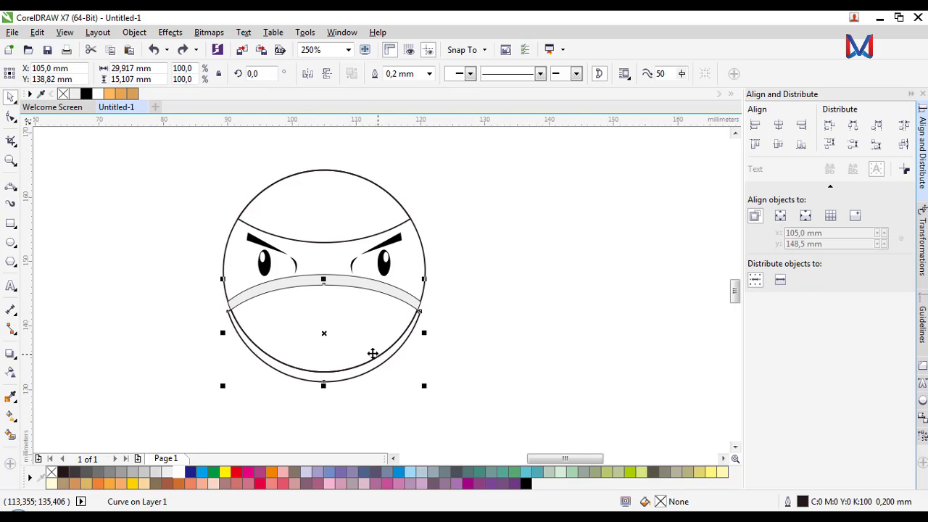
key(Delete)
Step: Fill the strip along the lower mask red and place a copy of the upper mask shape about 1.8 mm above the original
scroll(308, 239, up, 1)
scroll(391, 284, down, 1)
click(389, 283)
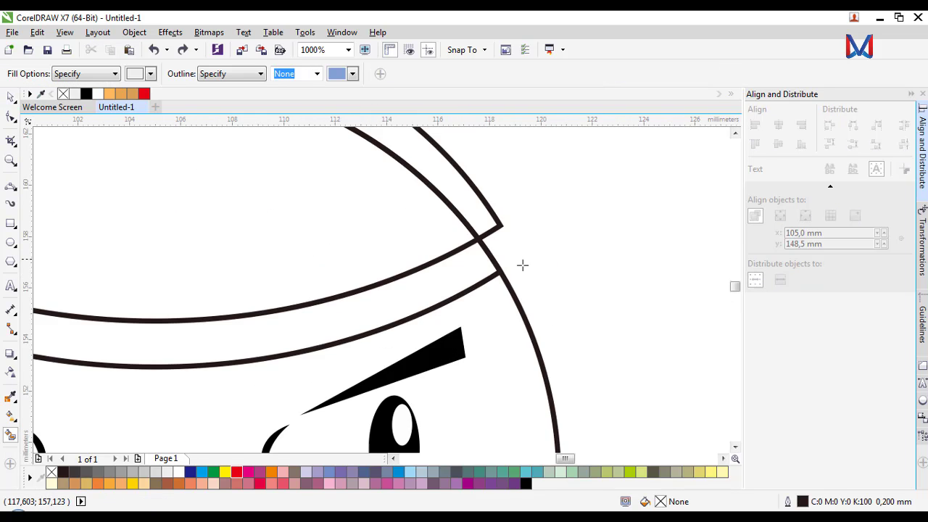
scroll(522, 265, down, 1)
Step: Trim the upper mask shape with its raised copy to leave a curved strip above the eyebrows
click(10, 99)
click(427, 260)
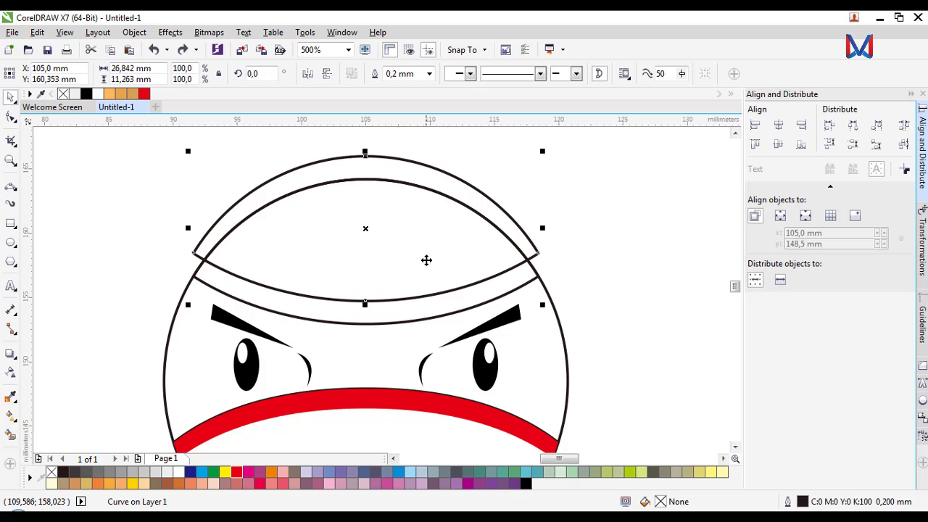
shift+click(437, 313)
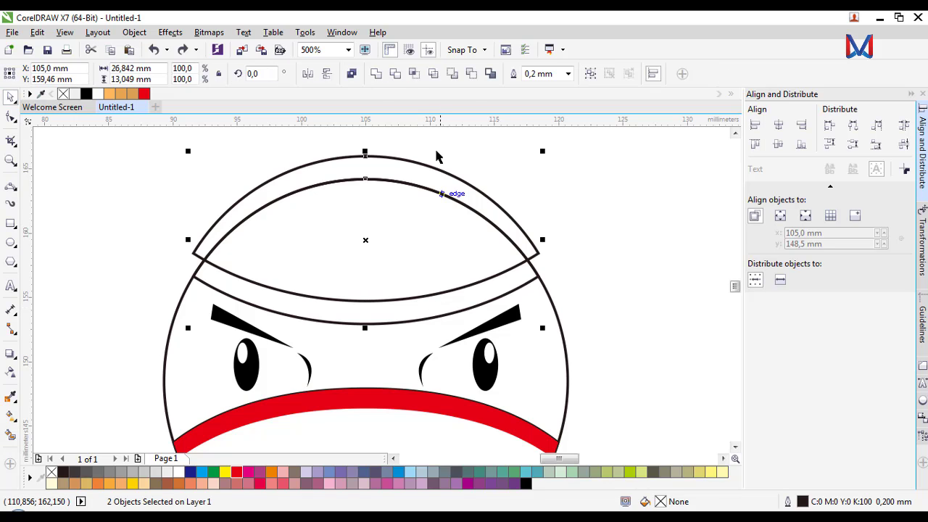
click(400, 76)
key(Escape)
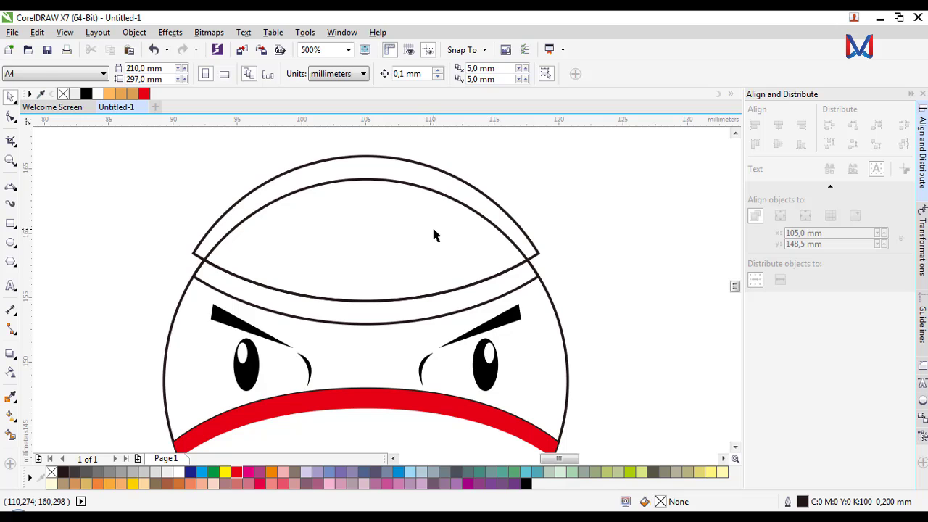
Step: Intersect the raised copy with the head circle and delete the raised copy
click(433, 234)
shift+click(549, 329)
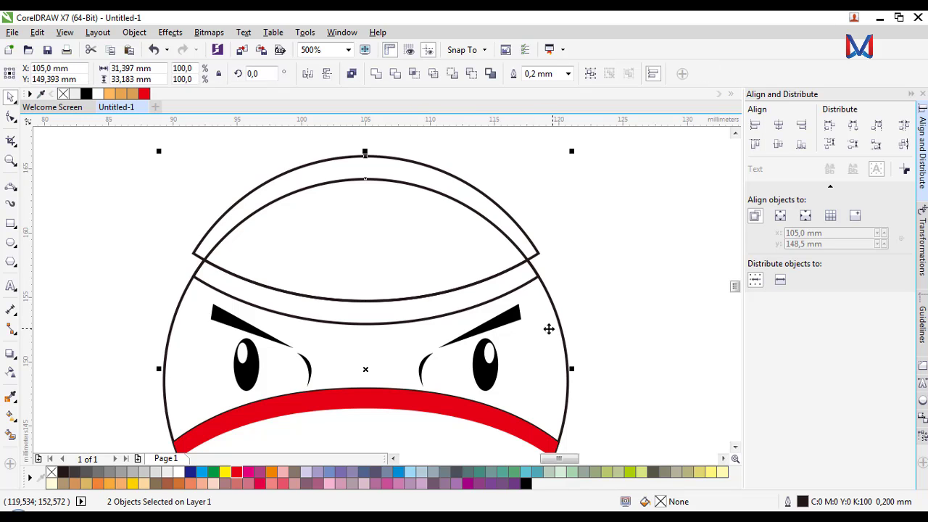
click(413, 73)
click(483, 201)
key(Delete)
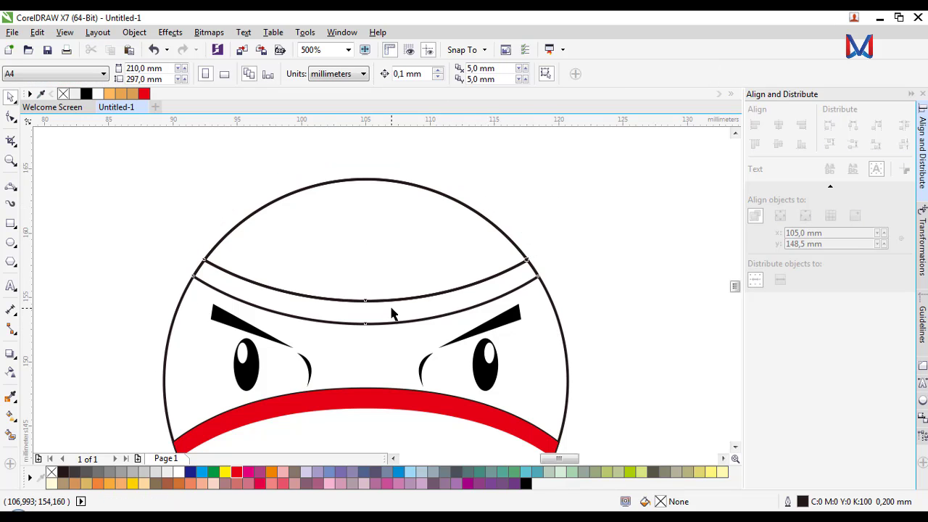
Step: Fill the strip above the eyebrows red and the upper and lower mask areas black
click(391, 313)
click(144, 93)
click(297, 248)
scroll(273, 250, down, 2)
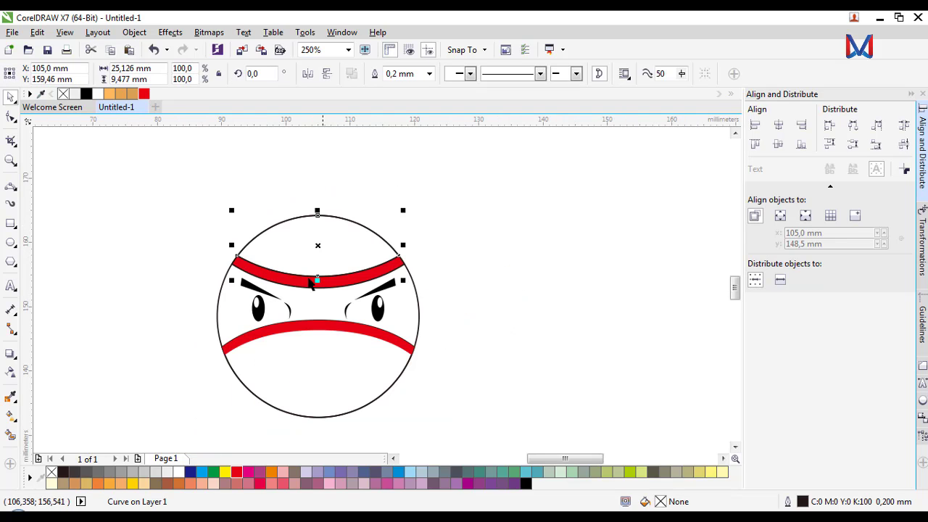
click(86, 93)
click(112, 231)
click(262, 375)
click(87, 93)
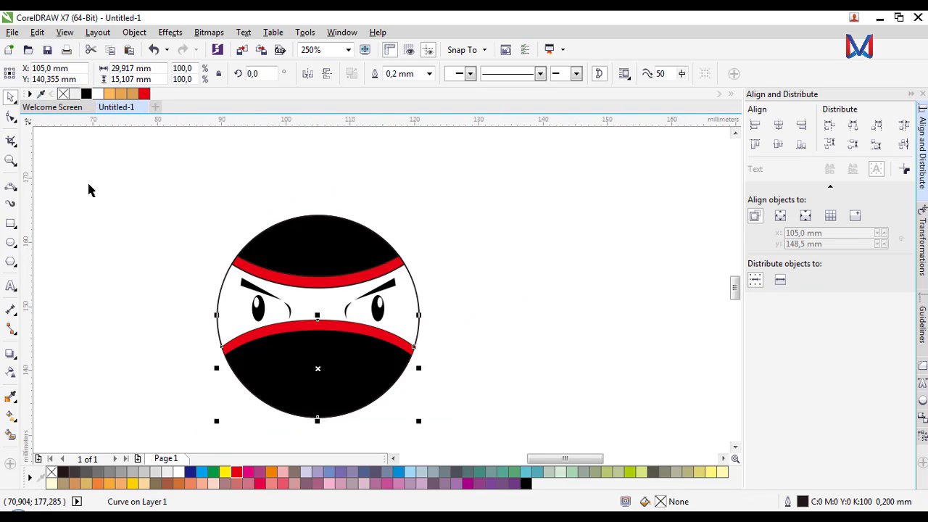
click(101, 213)
Step: Remove the outlines of the upper red strip and the upper black mask area
scroll(351, 303, down, 1)
scroll(353, 303, up, 6)
click(334, 283)
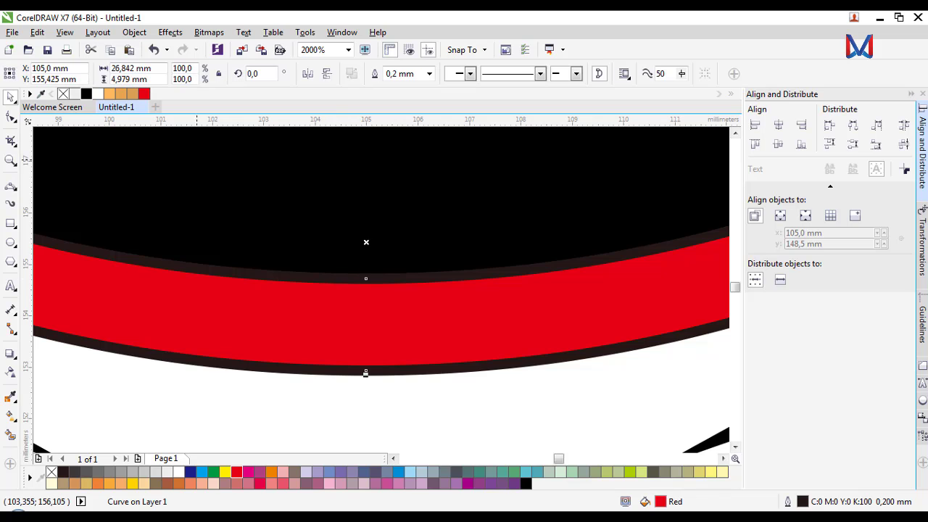
right_click(65, 95)
scroll(329, 226, down, 2)
click(614, 243)
click(403, 195)
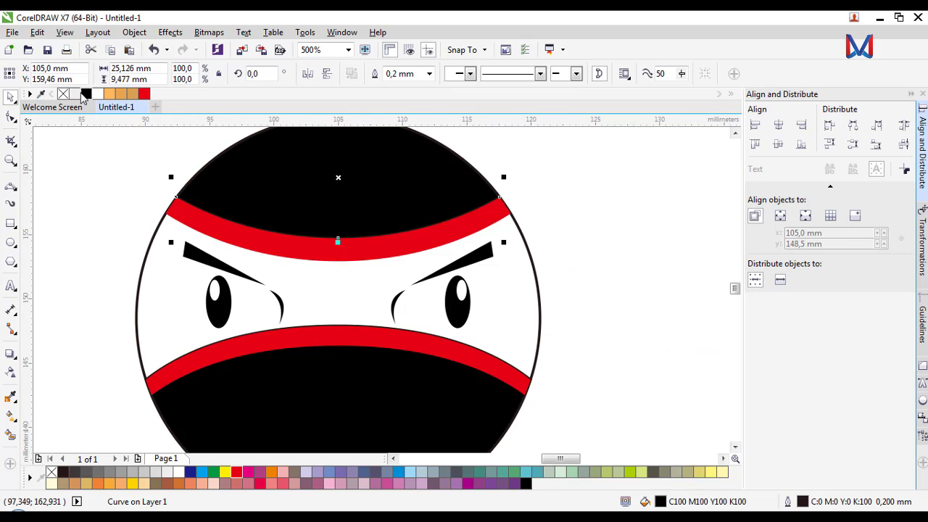
right_click(63, 94)
click(82, 224)
scroll(341, 229, up, 2)
click(344, 232)
scroll(346, 237, down, 2)
click(444, 303)
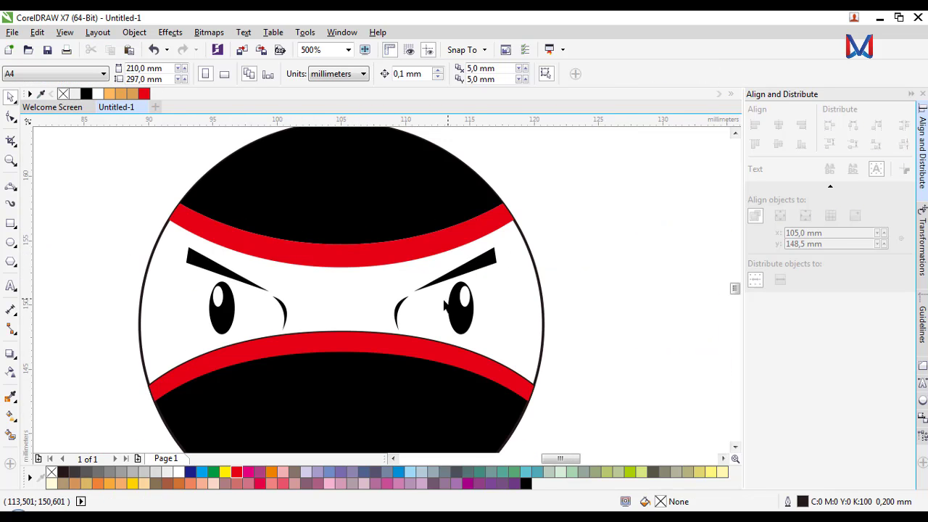
Step: Remove the outline of the lower black mask shape
scroll(444, 303, down, 1)
scroll(400, 334, down, 1)
scroll(394, 325, up, 1)
click(400, 366)
scroll(403, 376, up, 1)
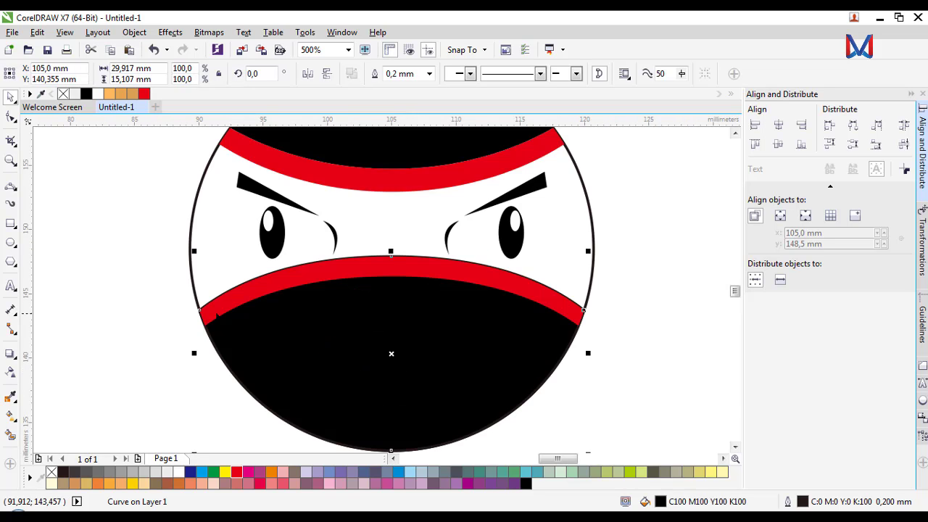
scroll(216, 311, down, 1)
scroll(250, 308, up, 1)
scroll(250, 281, up, 1)
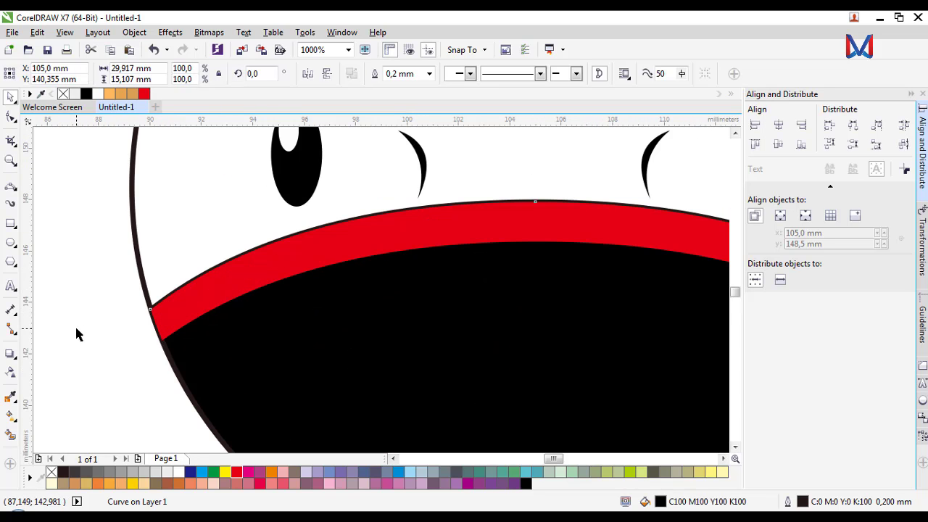
right_click(65, 94)
click(69, 281)
scroll(161, 268, down, 2)
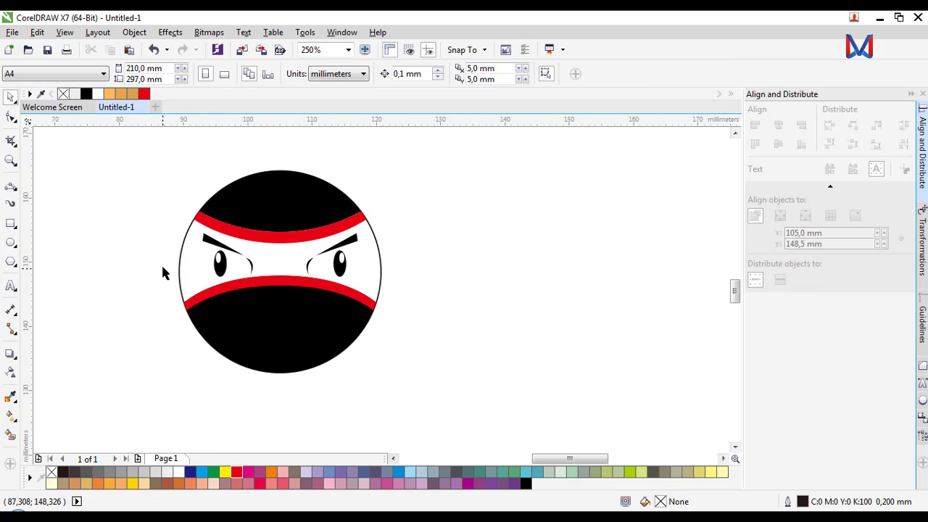
Step: Fill the head circle with light orange (#FFB85C) and remove its outline
click(180, 277)
click(108, 94)
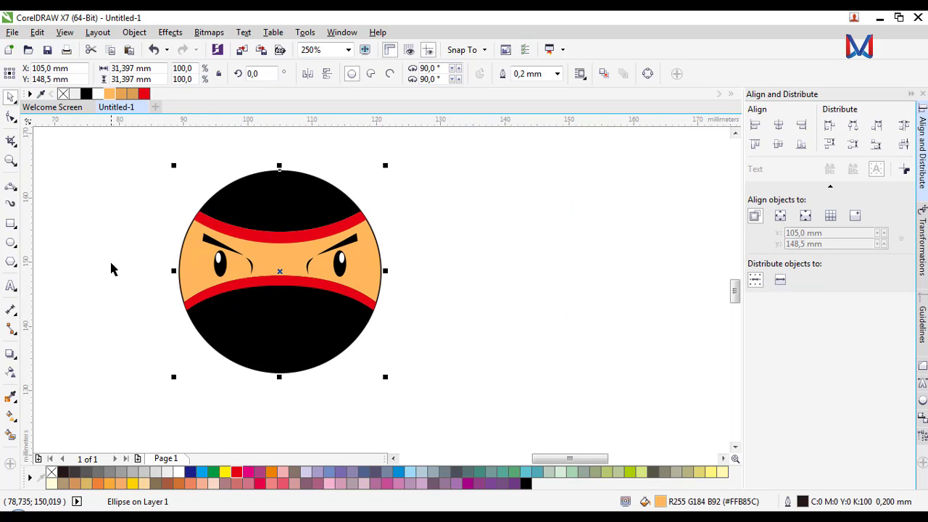
click(110, 265)
scroll(350, 278, up, 1)
click(414, 269)
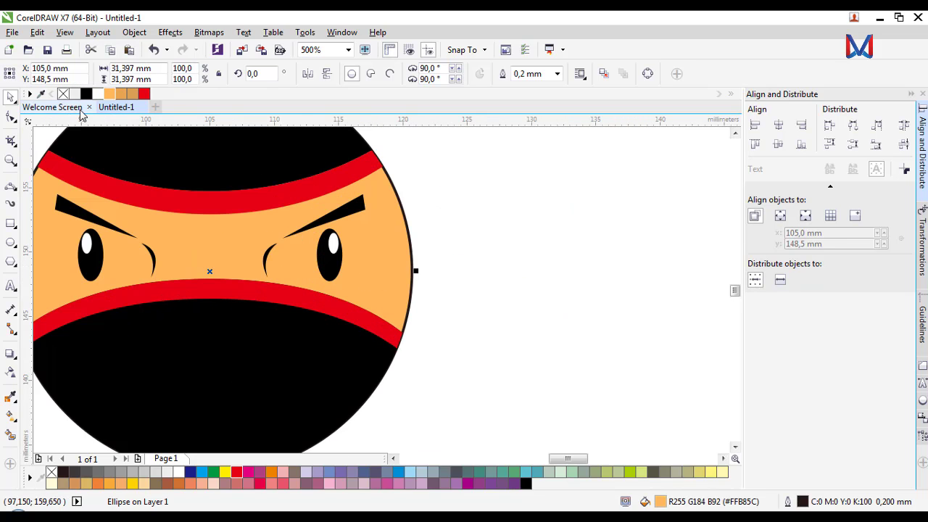
click(530, 249)
scroll(530, 249, down, 1)
scroll(477, 266, up, 1)
scroll(489, 251, down, 2)
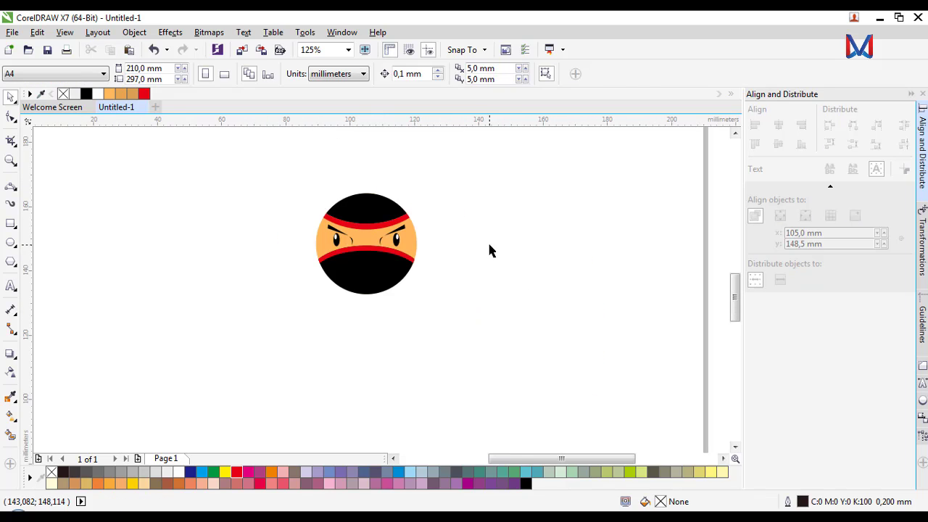
Step: Change the fill of the red strip above the lower mask to a slightly darker red
scroll(375, 250, up, 2)
click(380, 255)
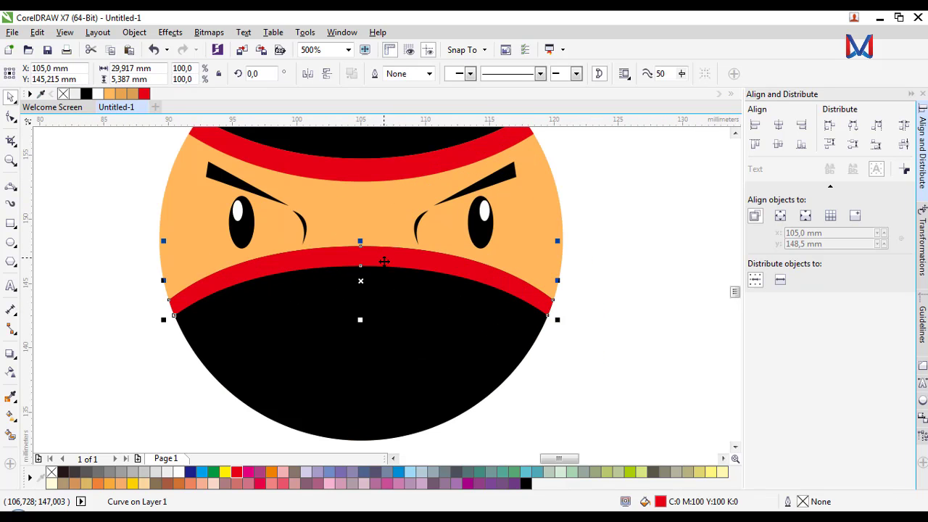
double_click(661, 501)
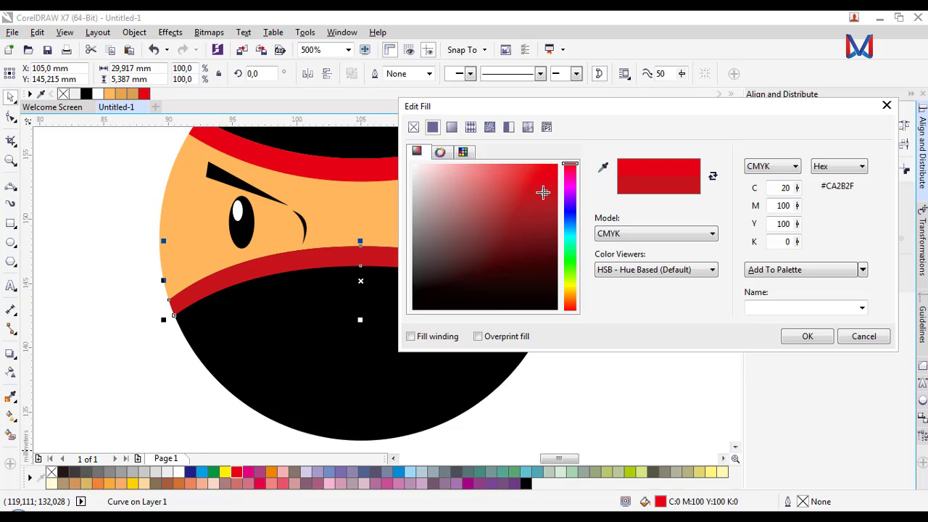
drag(542, 192, 538, 183)
click(806, 338)
Step: Give the upper red strip the same darker red fill as the lower strip
scroll(377, 335, down, 1)
scroll(386, 251, up, 1)
click(386, 252)
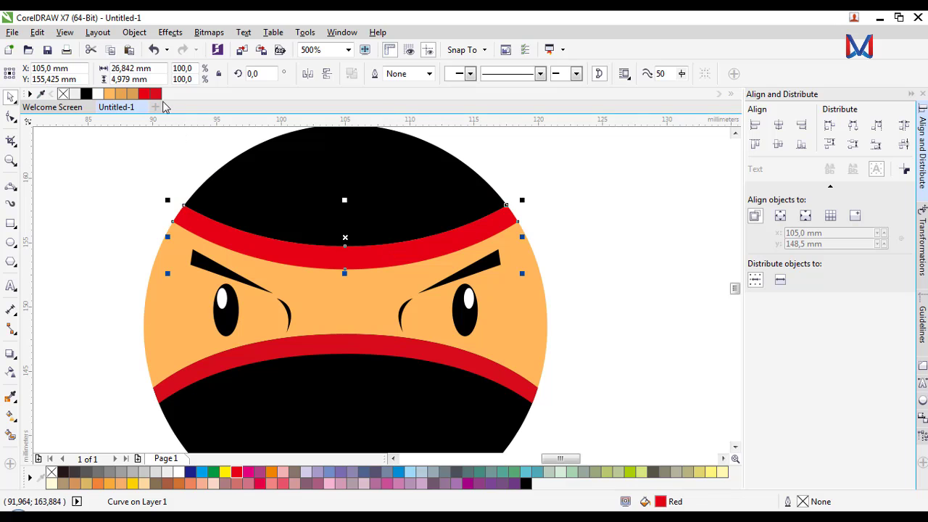
click(156, 94)
click(629, 207)
Step: Examine the whole ninja face and its eye area up close with the recoloured strips
scroll(493, 218, down, 1)
scroll(506, 232, down, 1)
scroll(507, 232, up, 1)
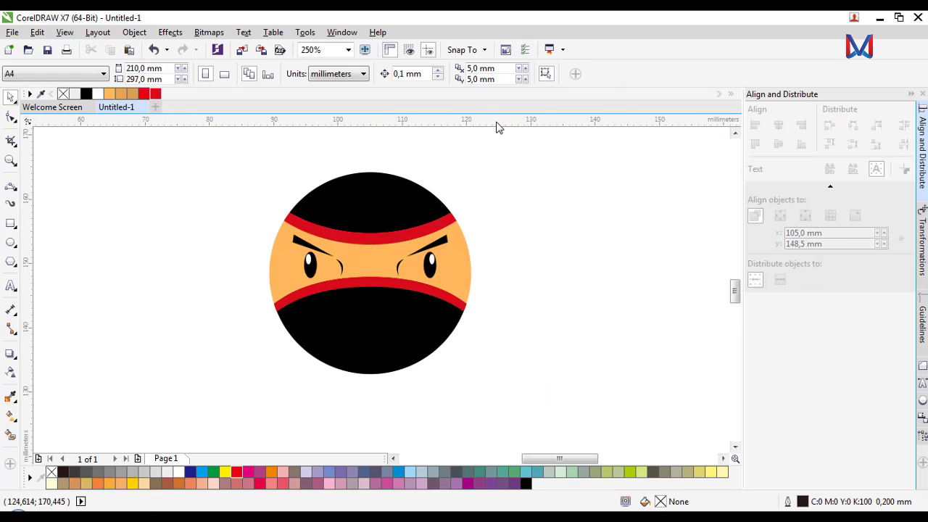
scroll(358, 378, up, 1)
scroll(217, 294, down, 2)
scroll(234, 285, up, 3)
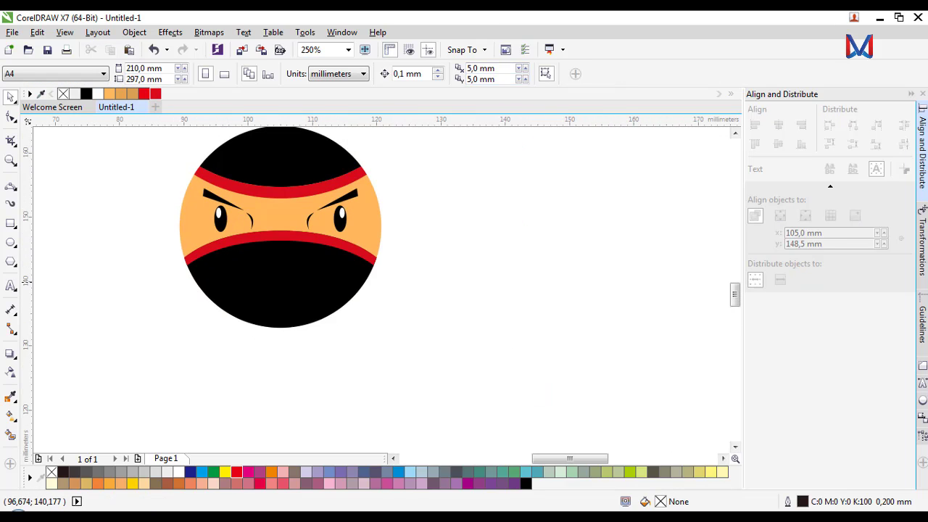
scroll(239, 285, down, 2)
scroll(433, 331, down, 1)
scroll(347, 265, up, 1)
scroll(350, 280, up, 1)
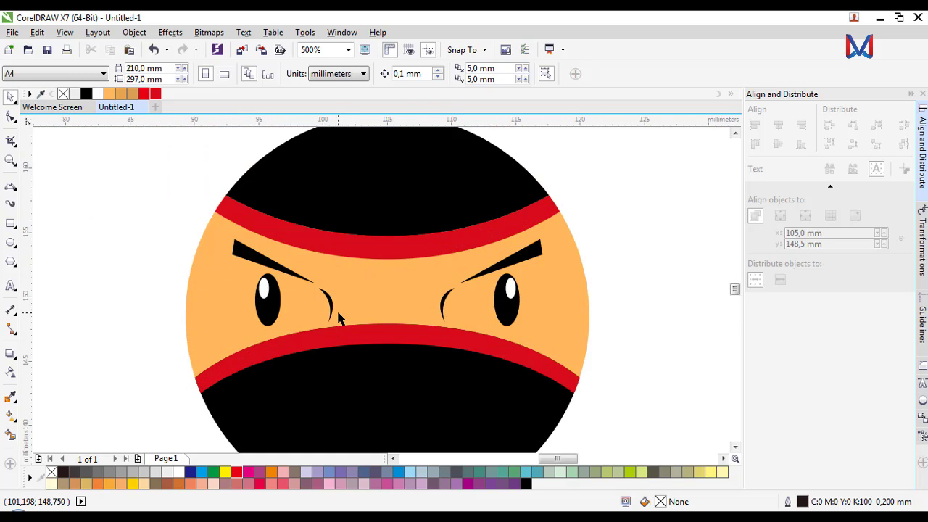
scroll(374, 287, down, 1)
scroll(374, 286, up, 2)
click(442, 279)
scroll(516, 301, down, 2)
click(517, 301)
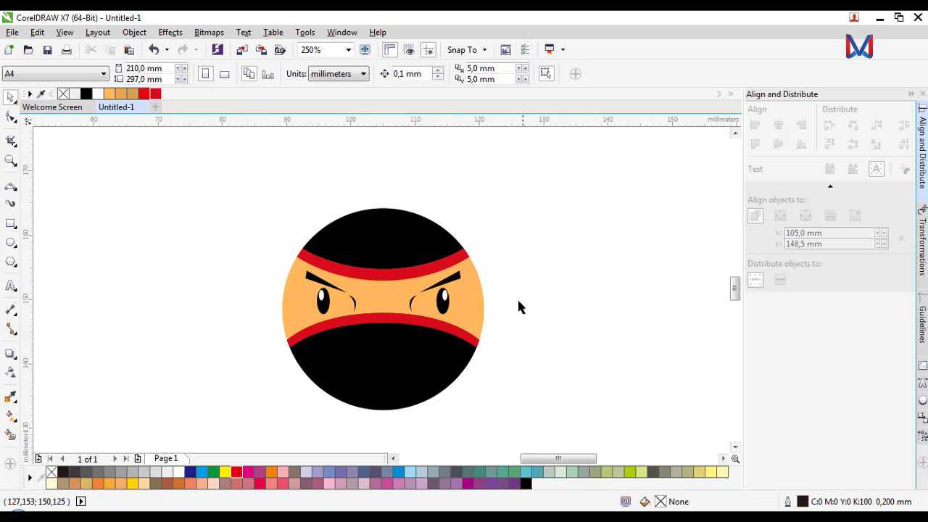
Step: Fill the crease beside the right eye with the muted orange #E5A452
scroll(402, 321, up, 2)
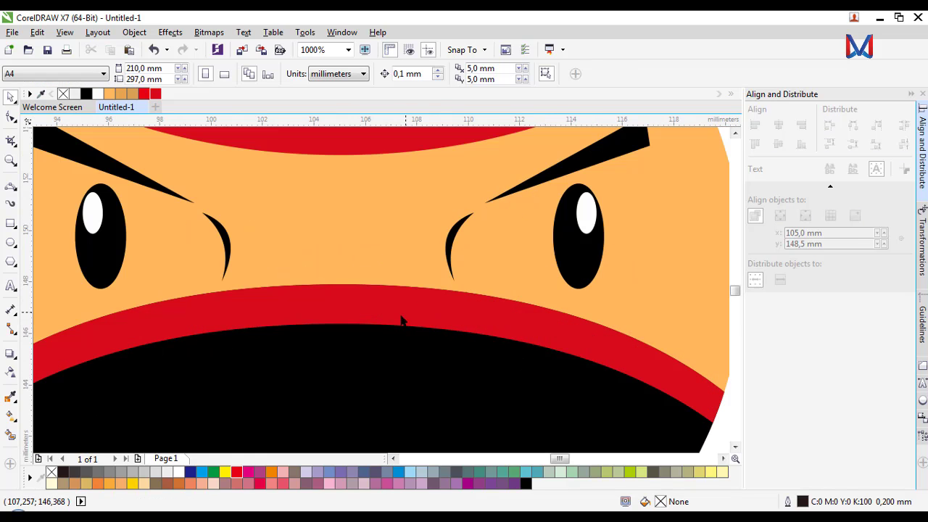
click(122, 94)
scroll(351, 243, down, 2)
click(562, 280)
Step: Darken the fill of the crease beside the right eye to a brownish orange
scroll(415, 253, up, 2)
click(392, 246)
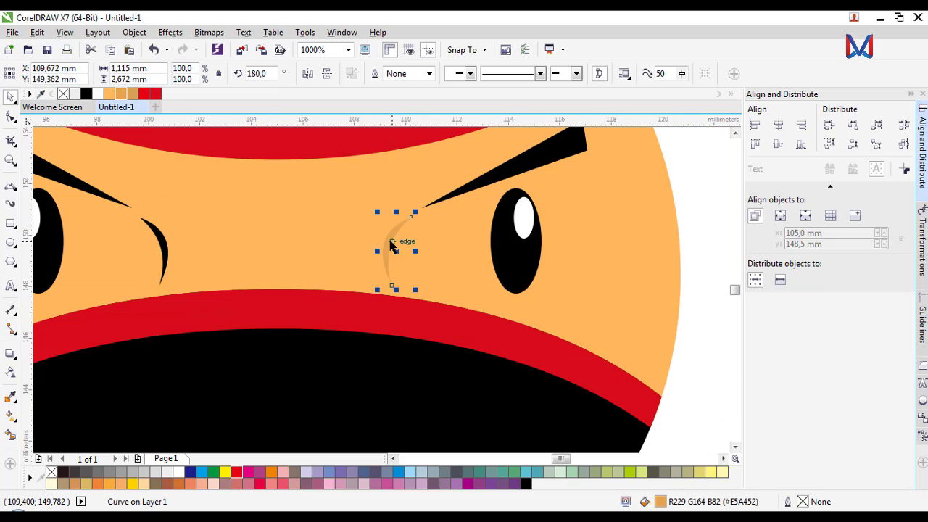
double_click(659, 501)
click(513, 186)
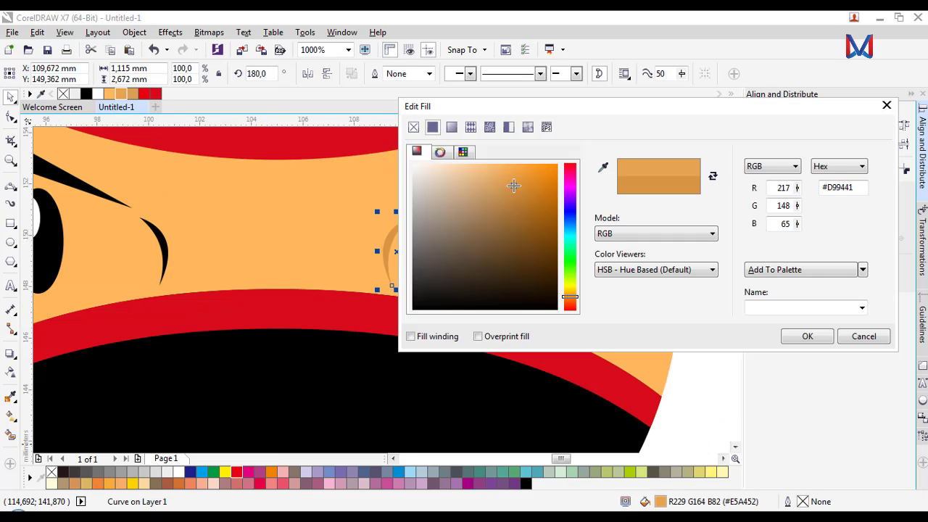
click(807, 336)
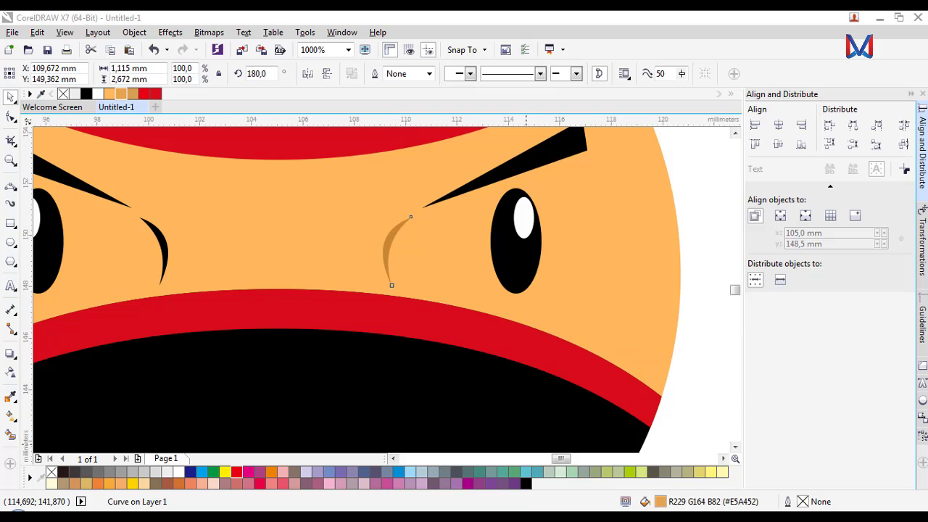
scroll(693, 335, down, 2)
click(694, 335)
Step: Fill the crease beside the left eye with the same brownish orange as the right one
click(398, 254)
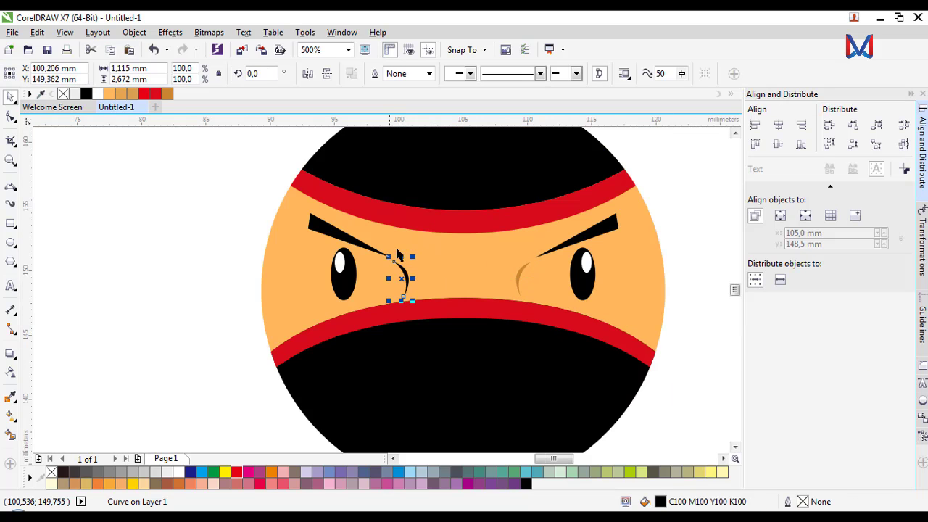
click(167, 95)
click(245, 309)
Step: Make a white copy of the lower black mask area, scaled to 84.3% about its centre and shifted slightly down
scroll(276, 320, down, 1)
scroll(385, 301, down, 1)
scroll(384, 300, up, 2)
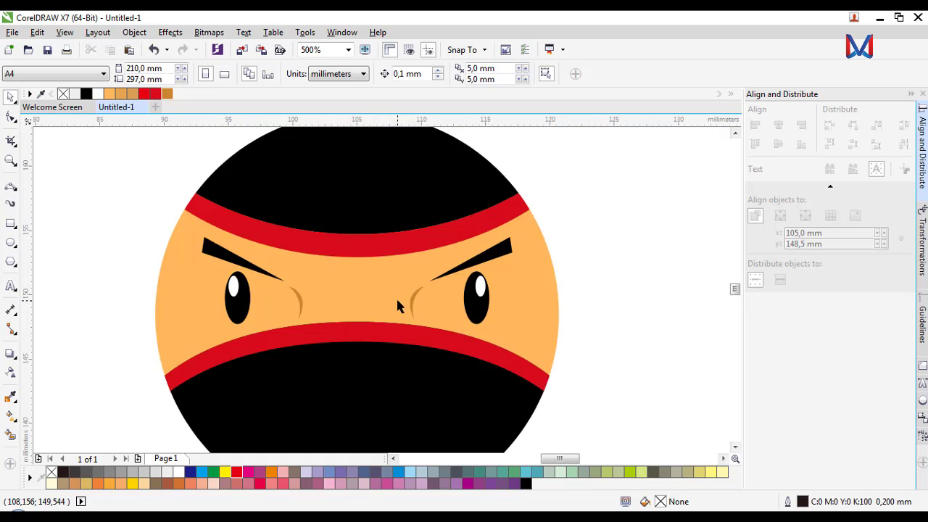
scroll(397, 305, down, 4)
scroll(312, 240, up, 4)
click(313, 240)
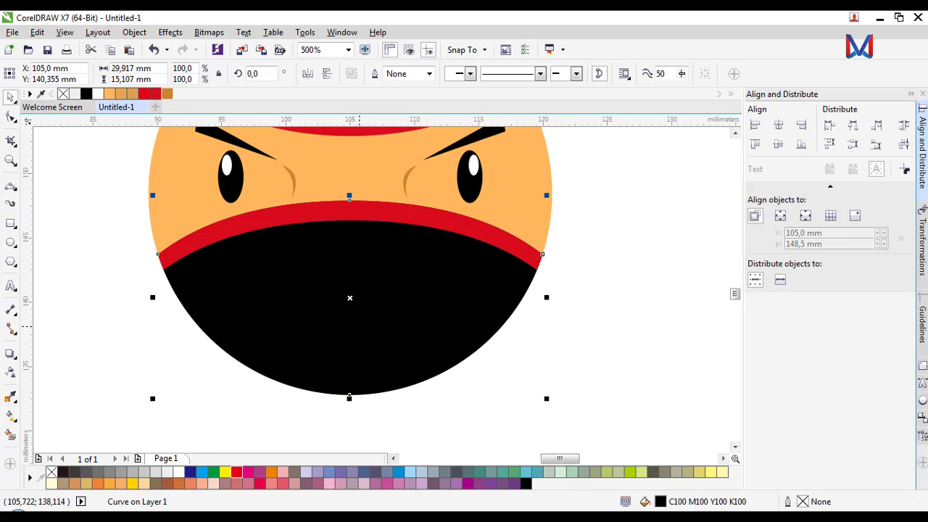
key(ctrl+v)
drag(547, 398, 517, 380)
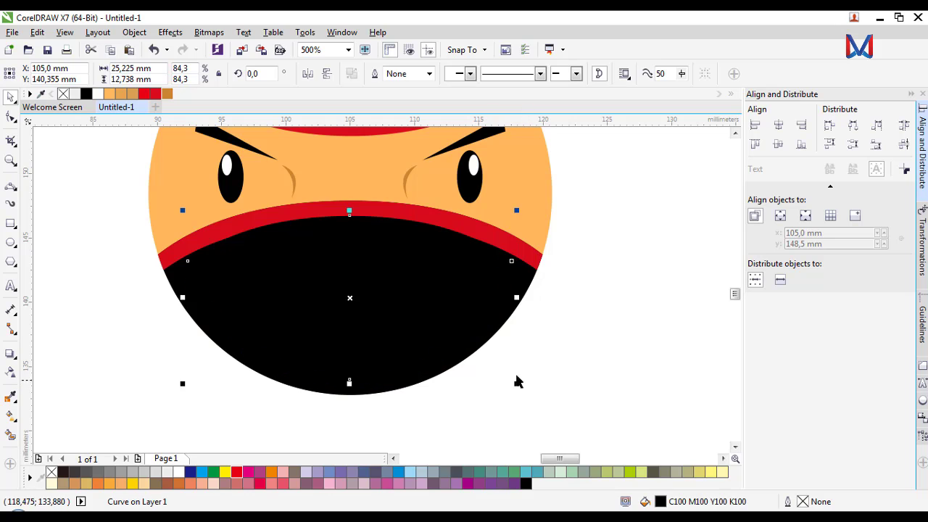
click(179, 472)
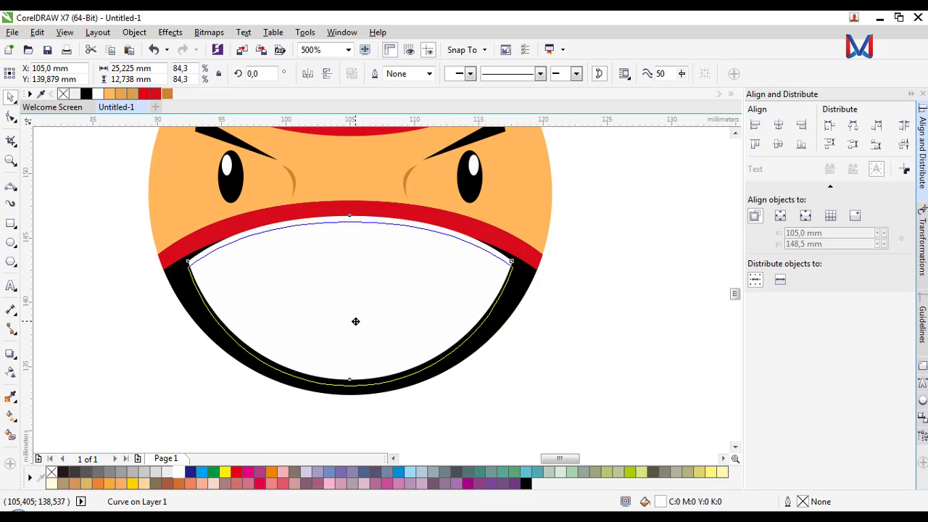
Step: Apply a vertical linear transparency to the white lower mask copy, fading out upward, with its lower node at 73%
scroll(355, 317, down, 1)
click(10, 373)
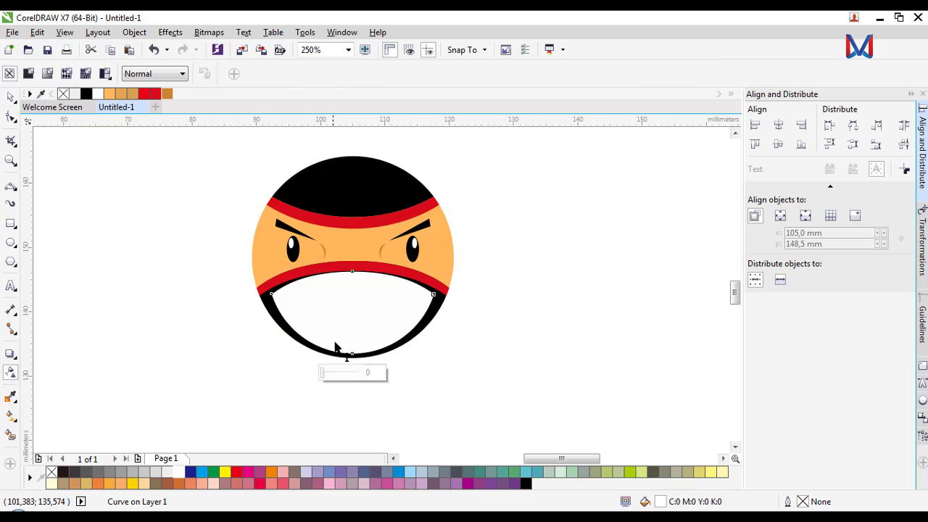
mouse_move(353, 276)
mouse_down()
mouse_move(353, 399)
mouse_move(362, 290)
mouse_up()
drag(354, 400, 360, 431)
scroll(349, 363, down, 2)
drag(385, 397, 413, 394)
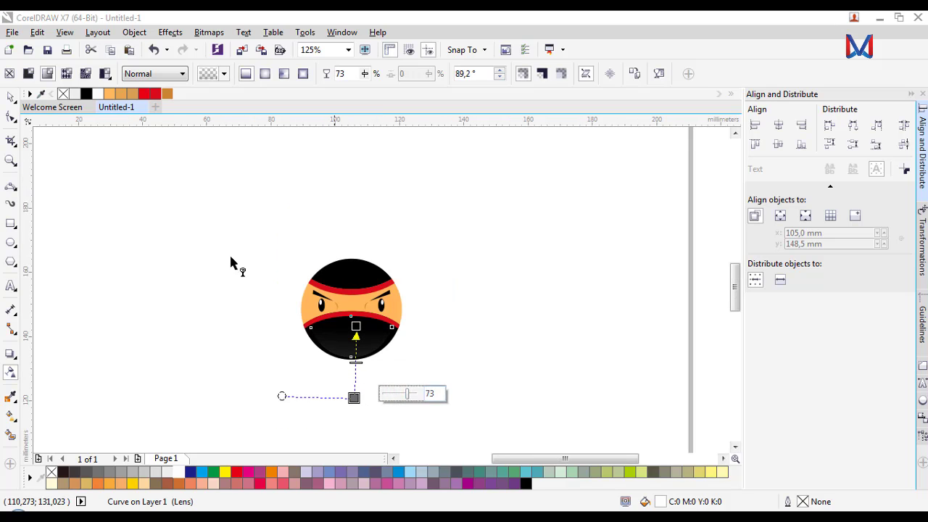
click(10, 95)
scroll(348, 353, up, 4)
click(348, 353)
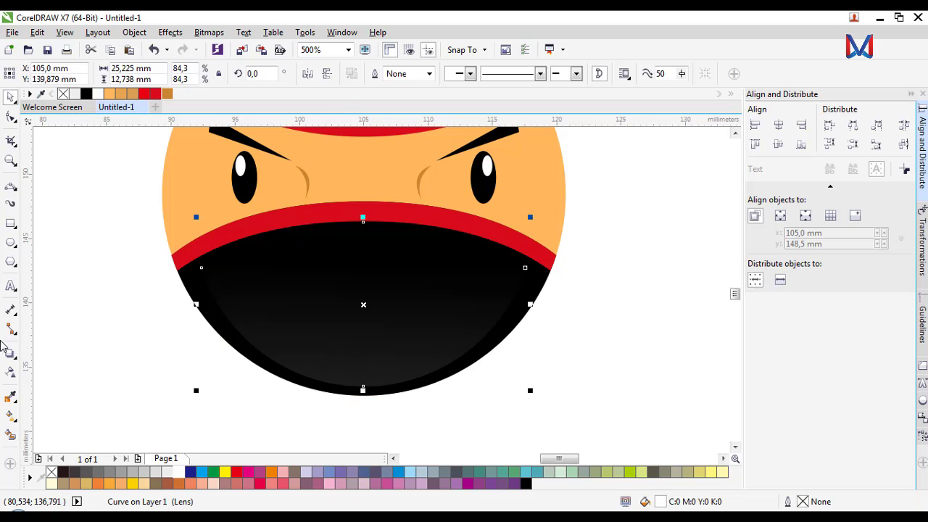
Step: Raise the transparency of the lower mask highlight's bottom node to 85%
click(10, 371)
scroll(359, 410, down, 4)
drag(395, 404, 395, 406)
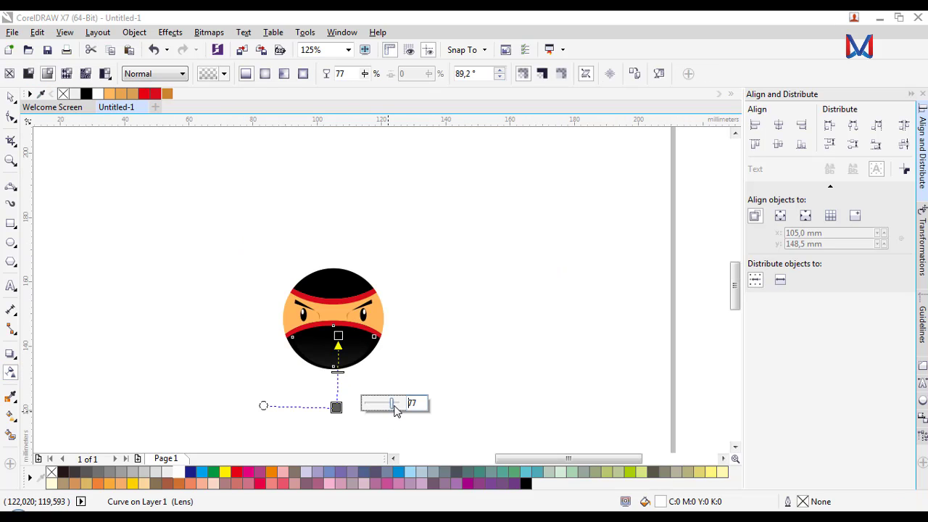
click(10, 95)
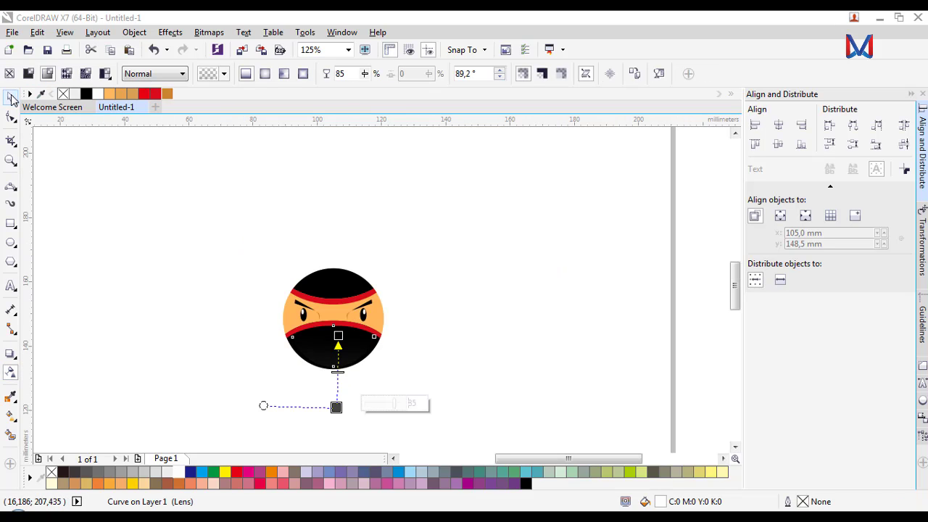
Step: Shift the upper end of the lower mask highlight's transparency gradient slightly and deselect the shape
scroll(193, 309, up, 2)
click(10, 371)
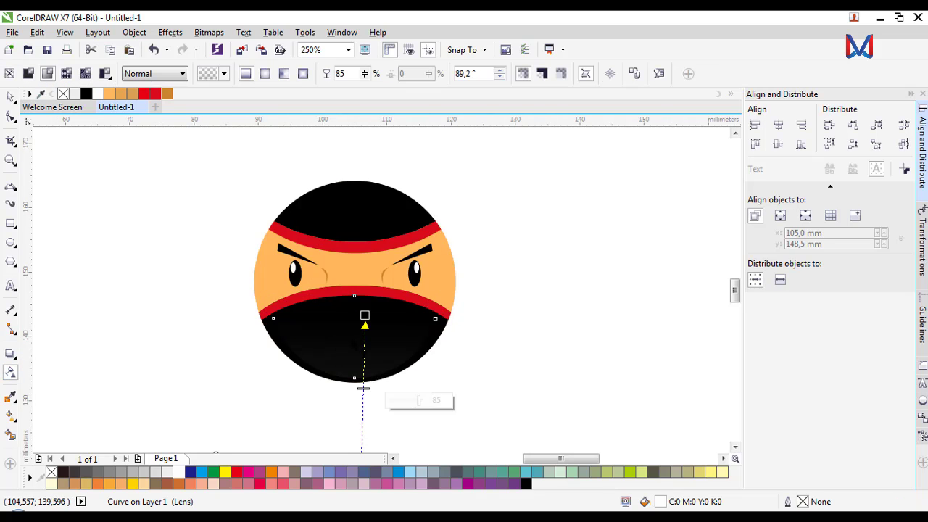
scroll(364, 387, up, 2)
drag(370, 302, 372, 313)
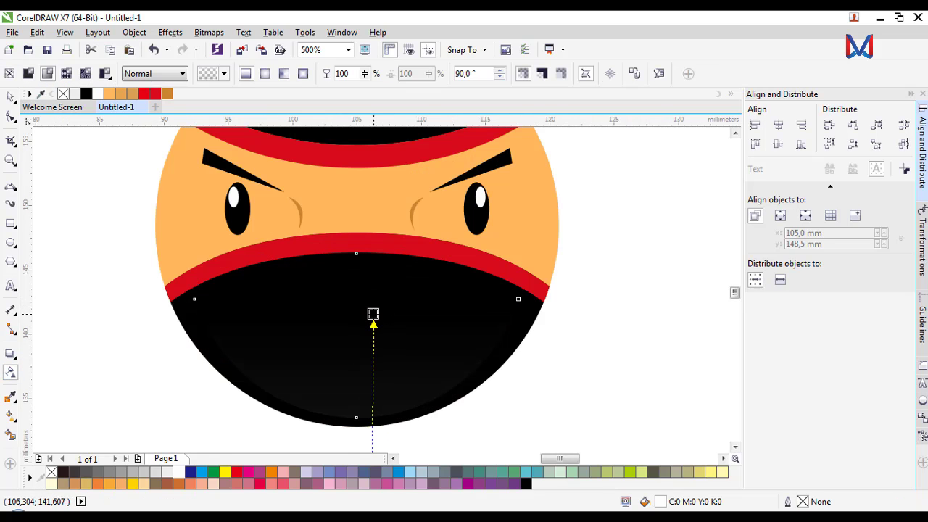
scroll(381, 328, down, 2)
scroll(368, 301, up, 2)
scroll(375, 359, down, 2)
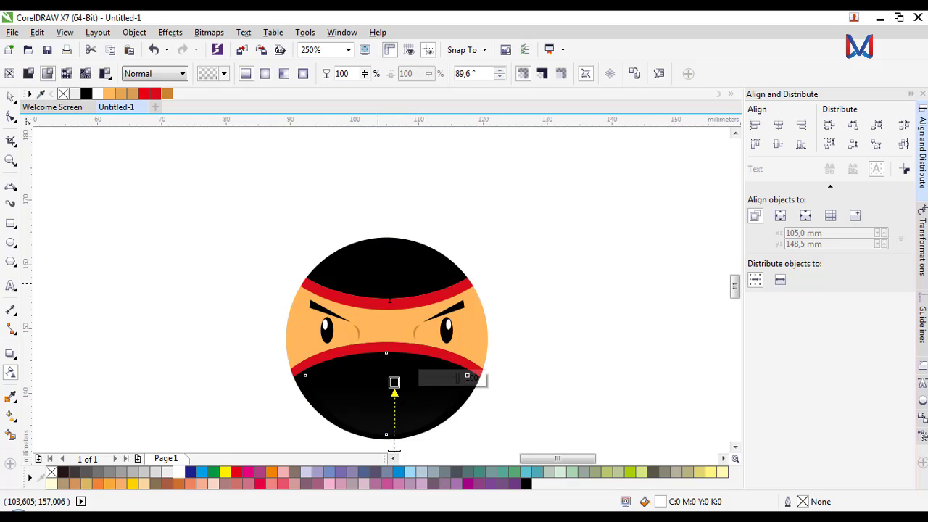
click(12, 97)
click(241, 254)
Step: Make a white copy of the upper black mask area, scaled to 85.7% about its centre
scroll(310, 279, down, 1)
scroll(358, 362, up, 2)
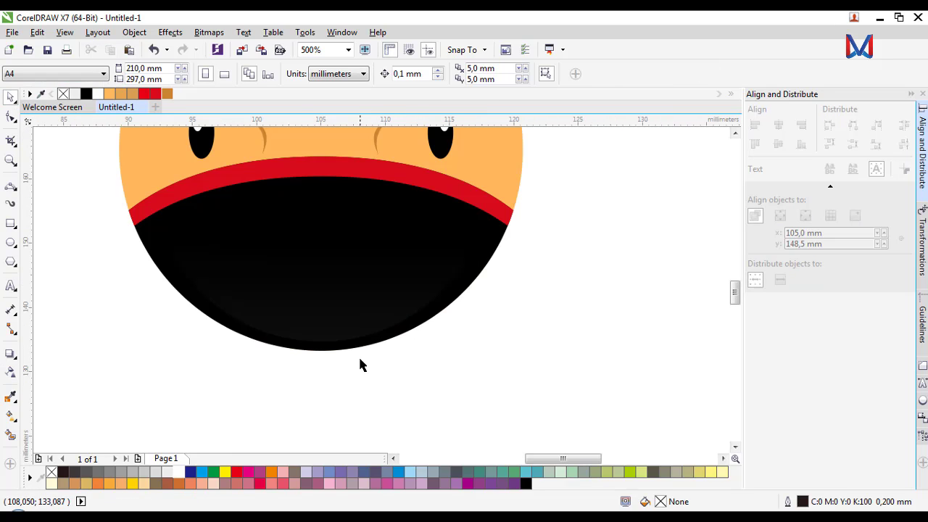
scroll(373, 371, down, 2)
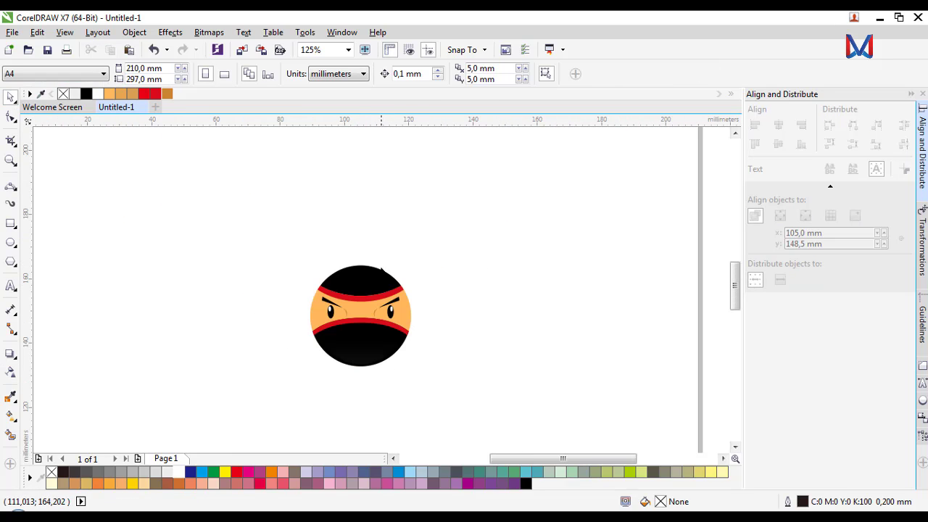
scroll(377, 267, up, 4)
click(361, 285)
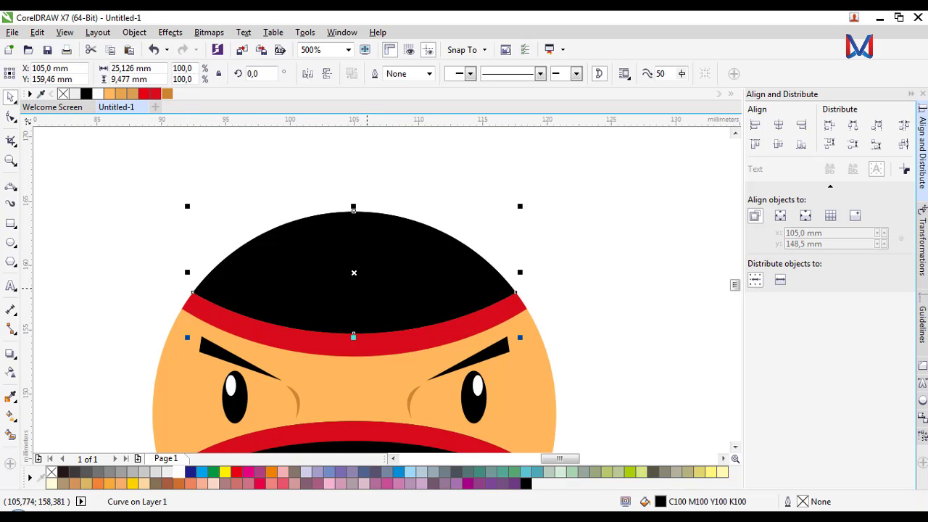
drag(520, 341, 496, 328)
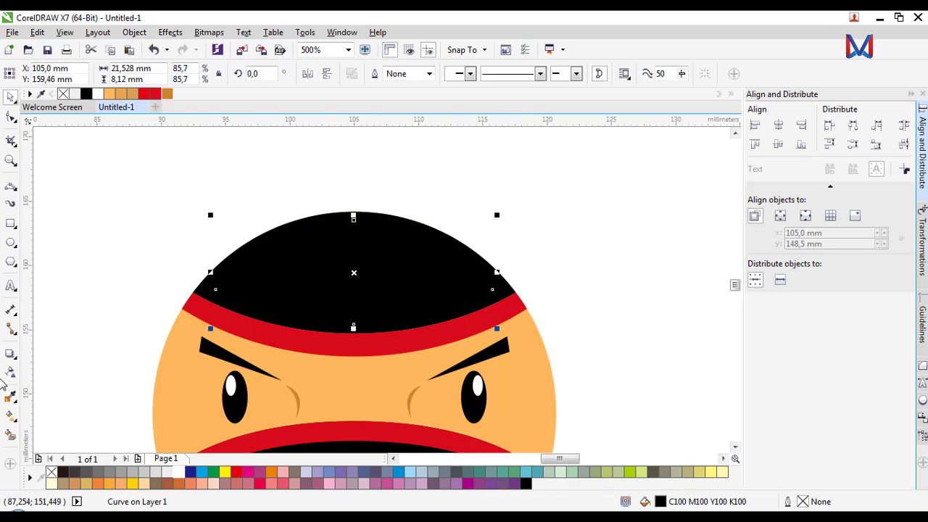
click(181, 472)
Step: Apply a vertical linear transparency to the white upper mask copy, fading out downward, with its upper node at 54%
click(11, 371)
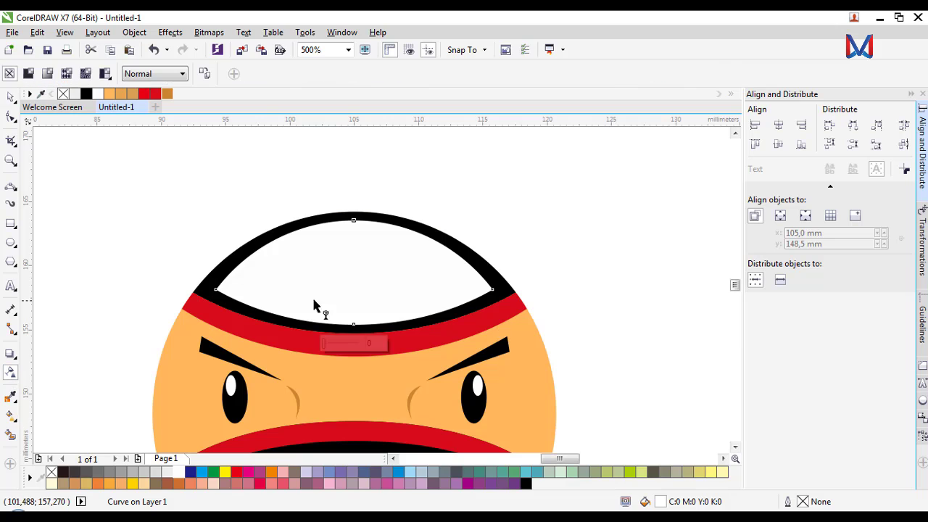
drag(353, 324, 354, 220)
drag(358, 377, 353, 323)
drag(355, 218, 353, 134)
scroll(338, 402, down, 1)
scroll(348, 305, up, 1)
drag(367, 229, 388, 230)
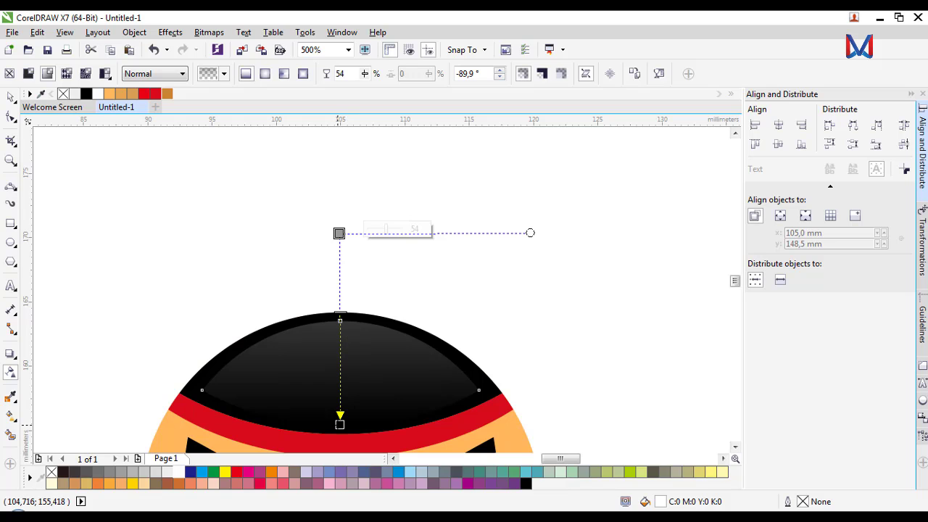
Step: Soften the upper mask highlight by raising its gradient's lower end and extending the upper end far above the head
drag(339, 425, 340, 407)
drag(340, 233, 336, 116)
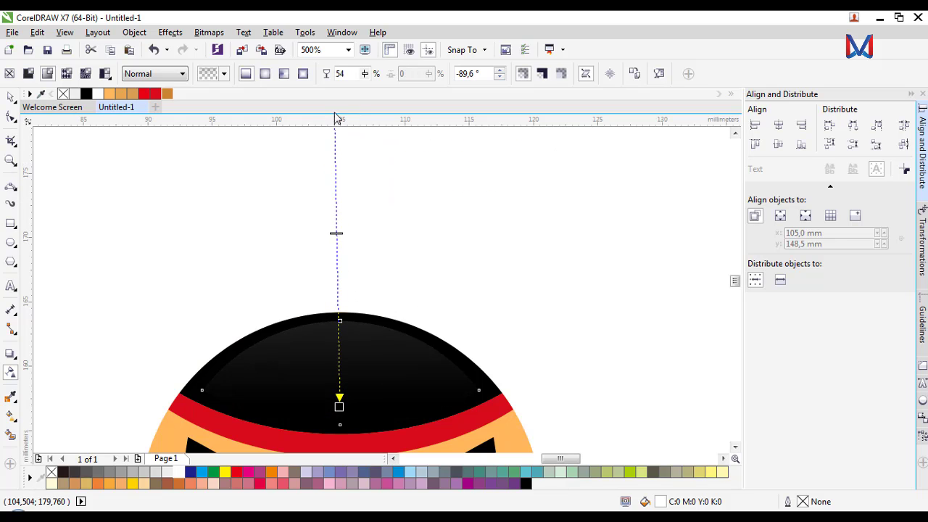
click(11, 96)
scroll(440, 375, down, 3)
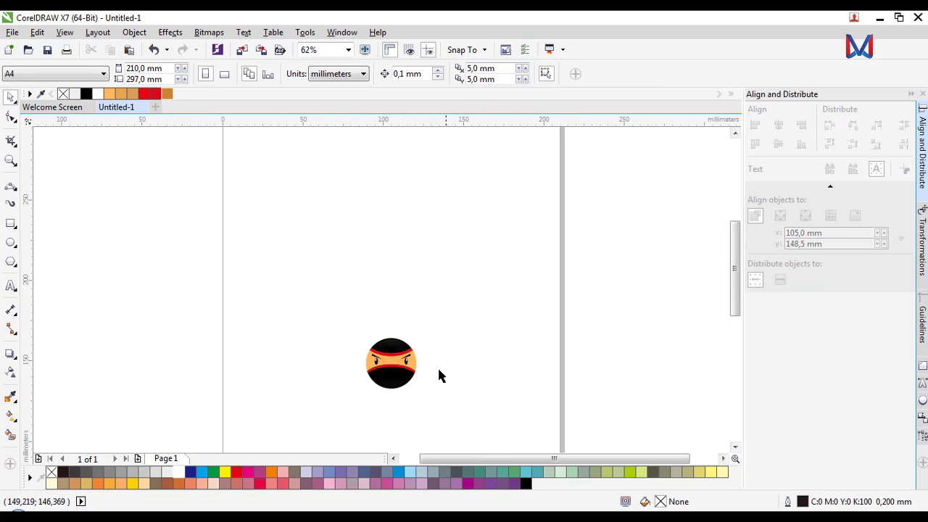
scroll(543, 360, up, 2)
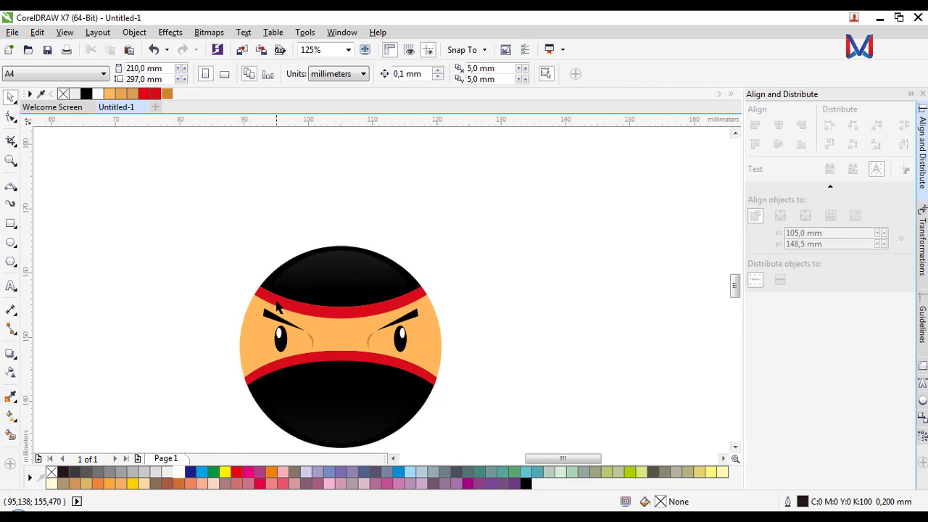
scroll(251, 305, up, 1)
scroll(261, 203, up, 1)
scroll(263, 222, down, 1)
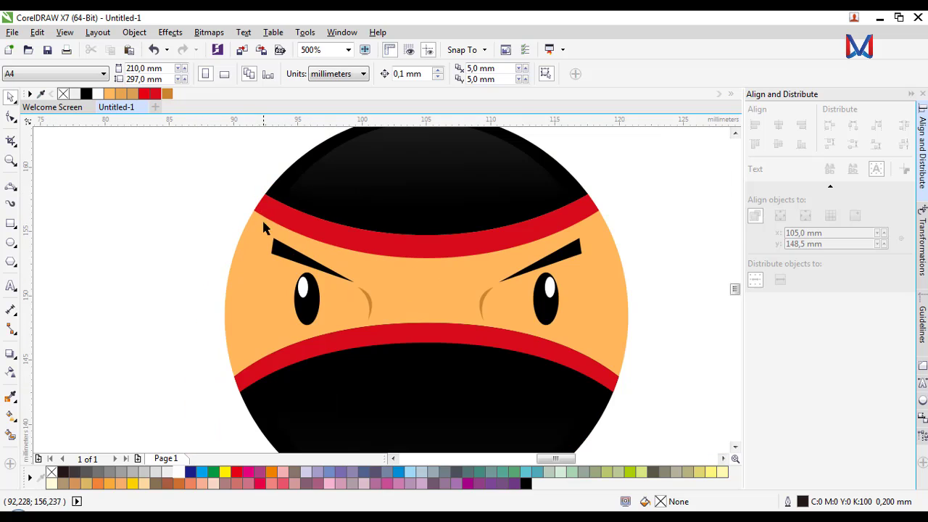
click(11, 243)
scroll(290, 290, down, 1)
scroll(304, 279, up, 1)
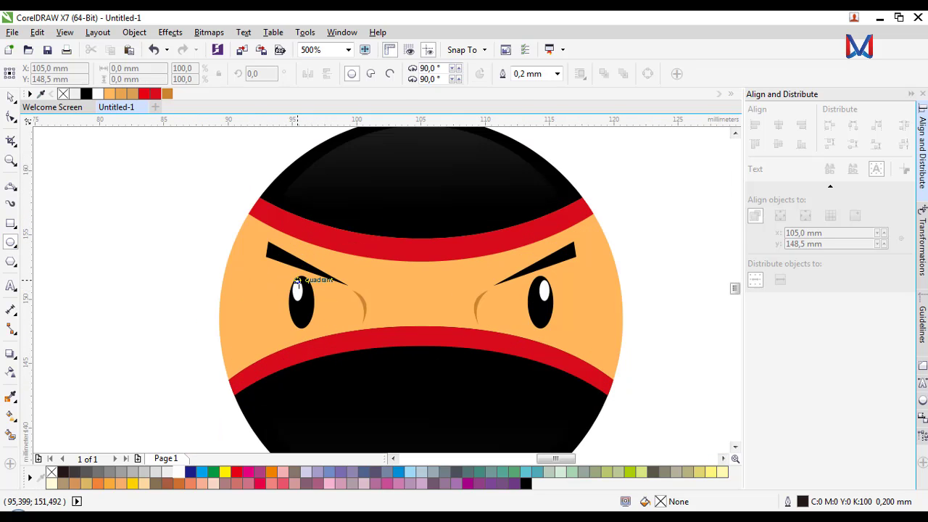
scroll(289, 290, down, 1)
scroll(293, 292, up, 1)
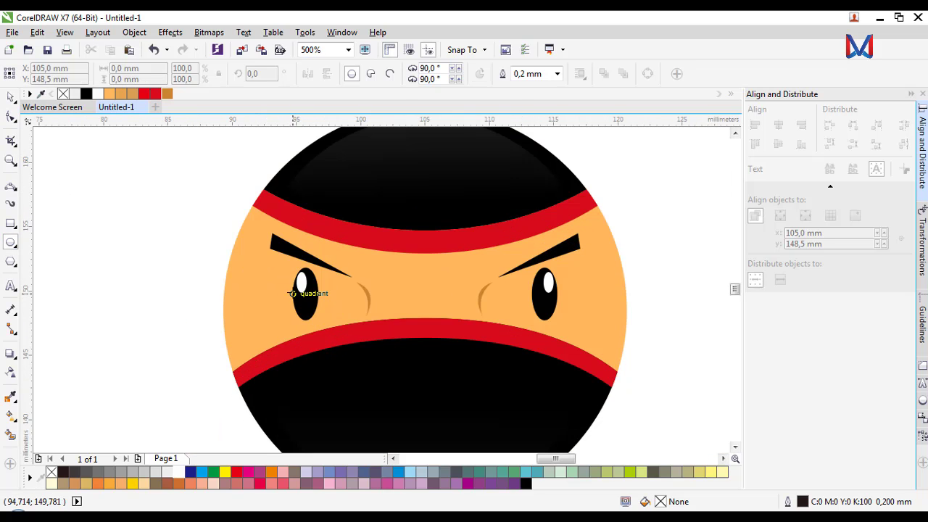
Step: Try a 3-point curve down the left side of the eye band between the two red strips, and undo it
click(14, 189)
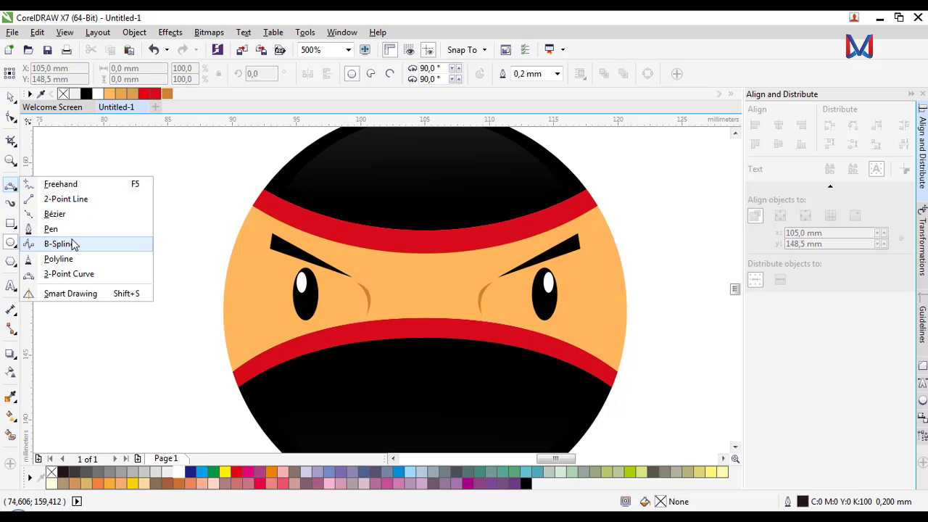
click(44, 242)
scroll(257, 221, up, 1)
scroll(270, 192, down, 1)
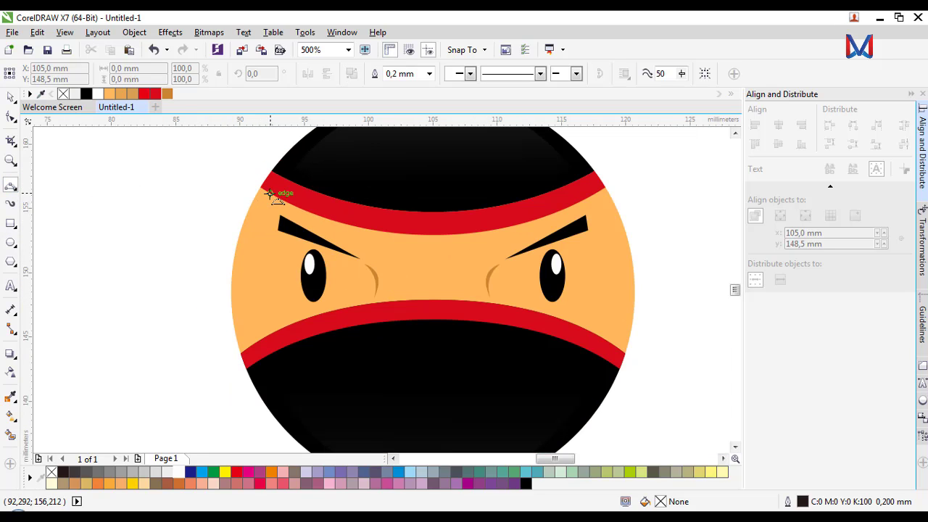
click(270, 195)
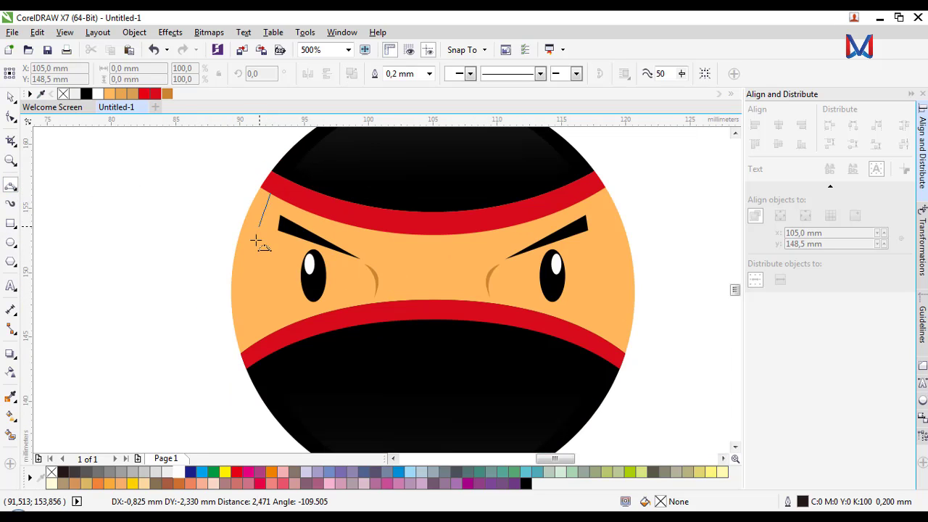
click(259, 338)
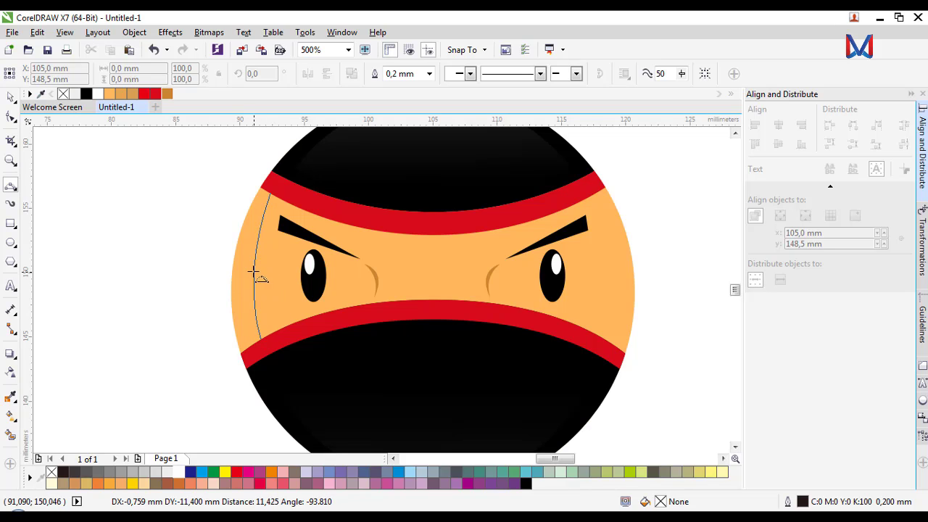
click(251, 293)
scroll(245, 315, up, 1)
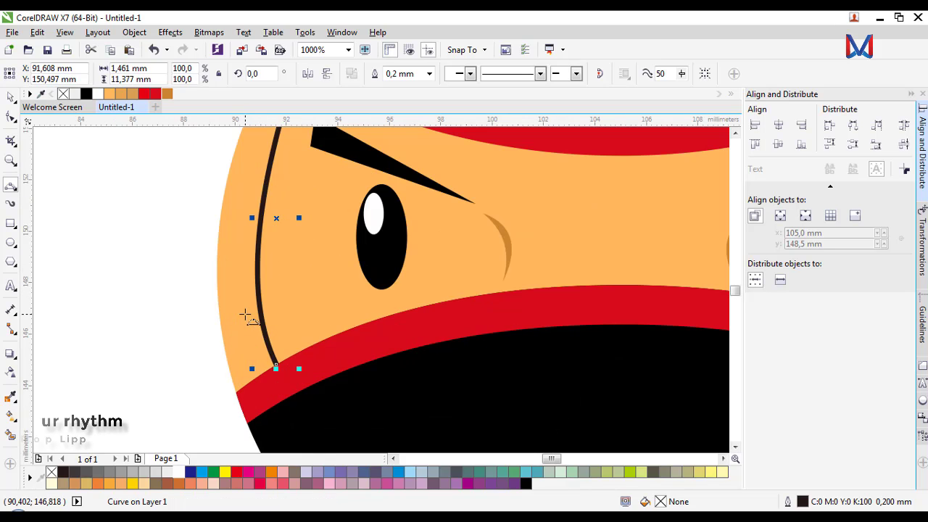
key(ctrl+z)
Step: Draw a 3-point curve about 2 mm wide and 11.8 mm tall, following the eye band's left edge between the red strips
scroll(255, 313, down, 1)
click(275, 192)
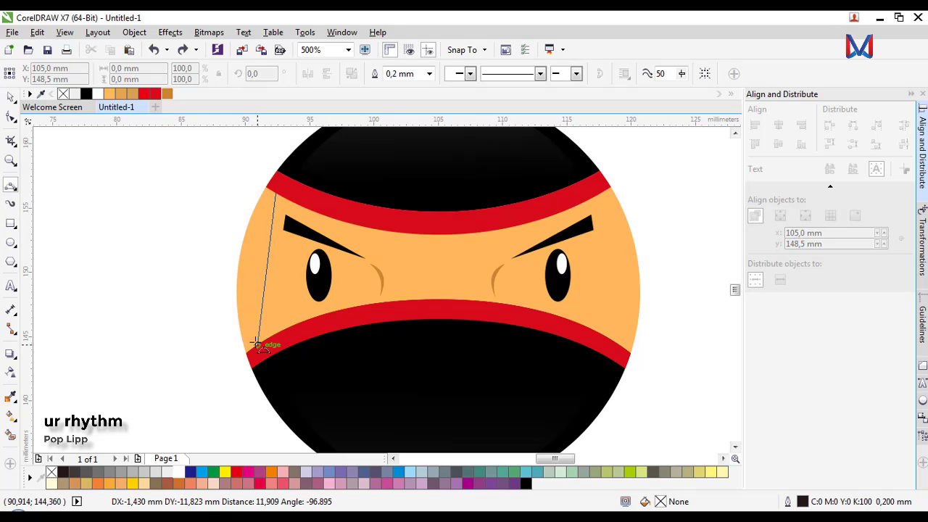
click(253, 273)
scroll(257, 279, up, 2)
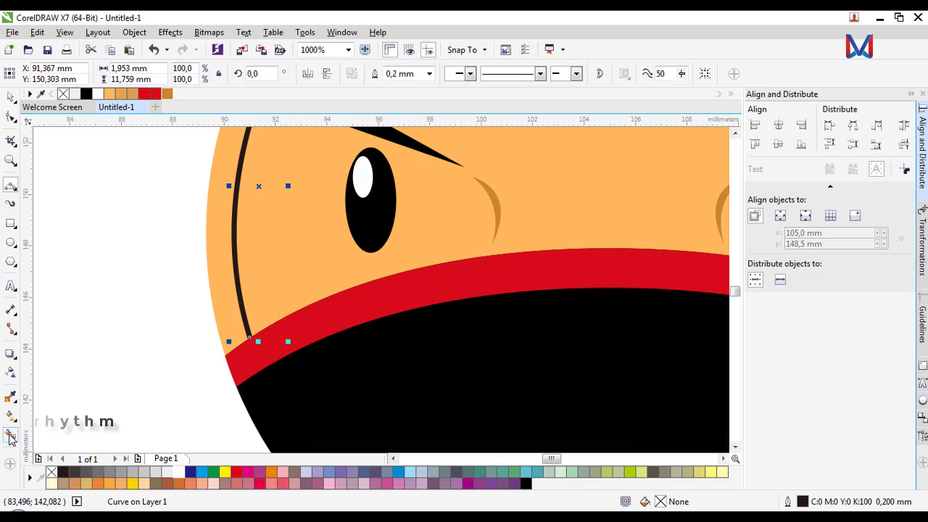
Step: Create a Smart Fill shape from the area between the curve and the left edge of the eye band
click(11, 433)
click(226, 303)
scroll(220, 319, down, 1)
click(14, 95)
scroll(224, 253, up, 1)
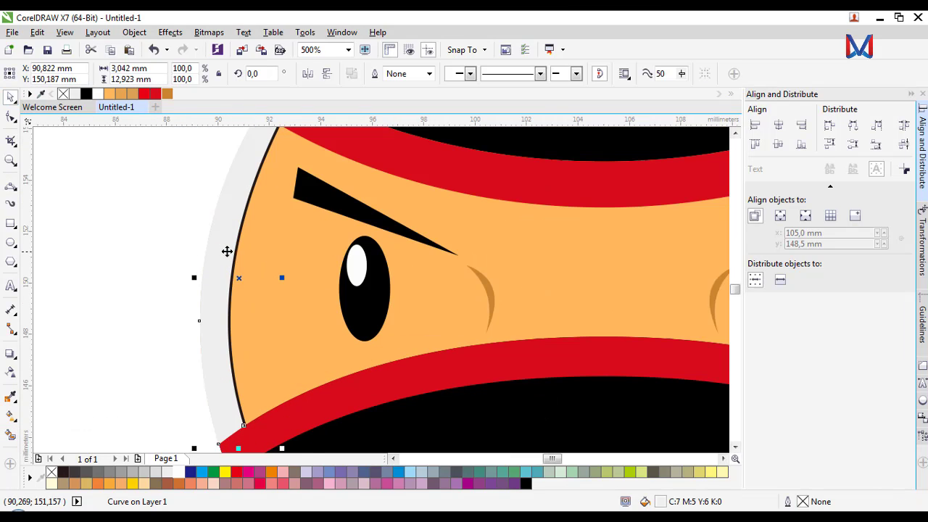
click(111, 277)
Step: Delete the guide curve and fill the new side strip with the brown used for the nose creases (#C98532)
scroll(230, 290, up, 1)
click(231, 289)
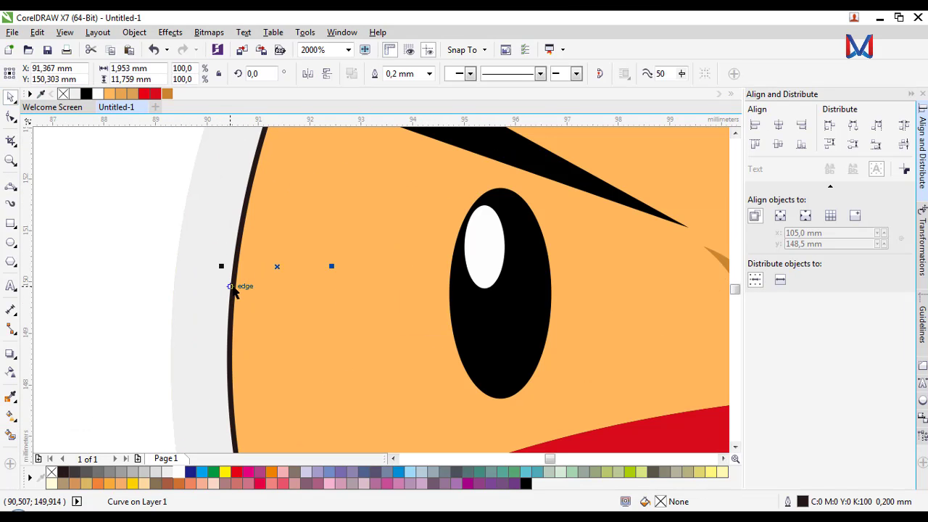
scroll(229, 271, down, 1)
click(167, 94)
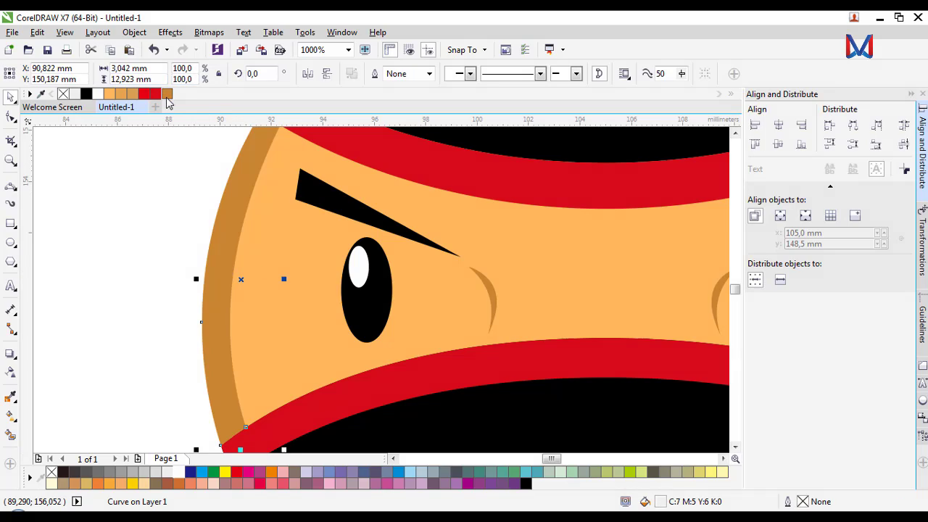
click(115, 243)
Step: Draw a closed wedge about 10.2 x 4.4 mm with 3-point curves, running from the brown side strip along the lower red strip
scroll(115, 243, down, 1)
scroll(272, 319, up, 1)
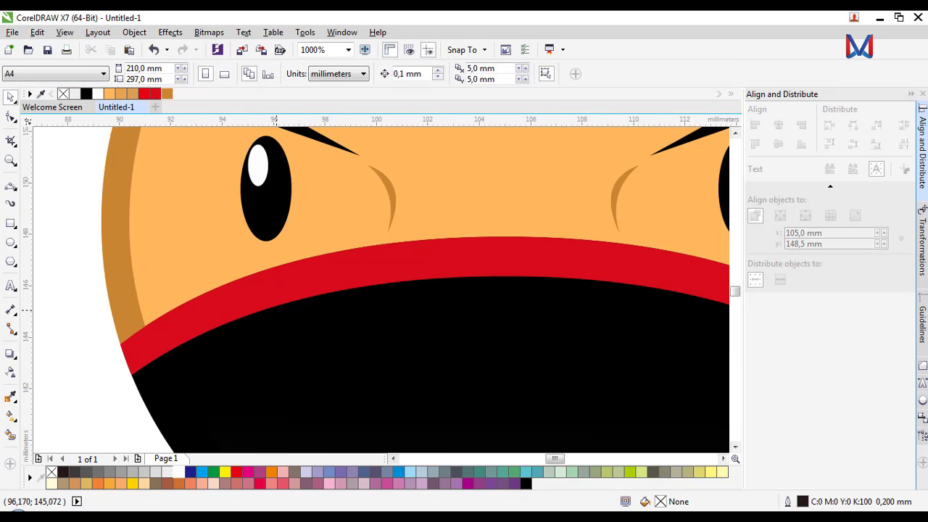
click(10, 189)
scroll(193, 313, down, 1)
scroll(249, 316, up, 1)
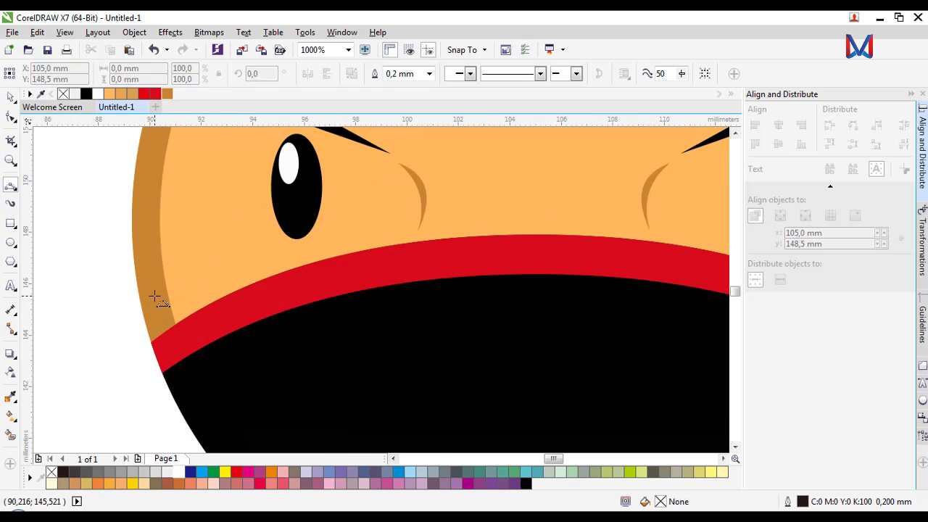
mouse_move(155, 297)
mouse_down()
mouse_move(417, 231)
mouse_move(300, 268)
mouse_move(162, 343)
mouse_move(155, 295)
mouse_up()
click(285, 253)
click(162, 344)
click(155, 295)
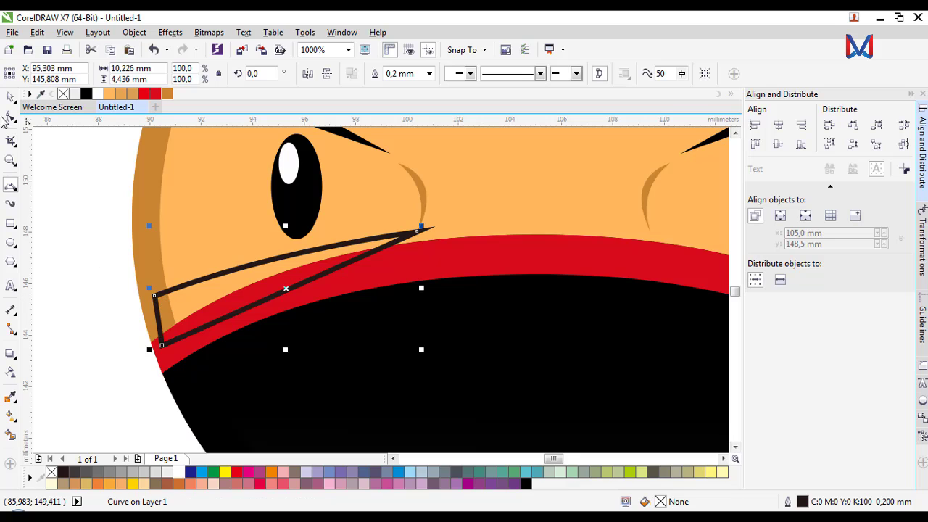
Step: Weld the wedge to the brown side strip and move the combined shade behind the lower red strip
shift+click(153, 199)
click(378, 74)
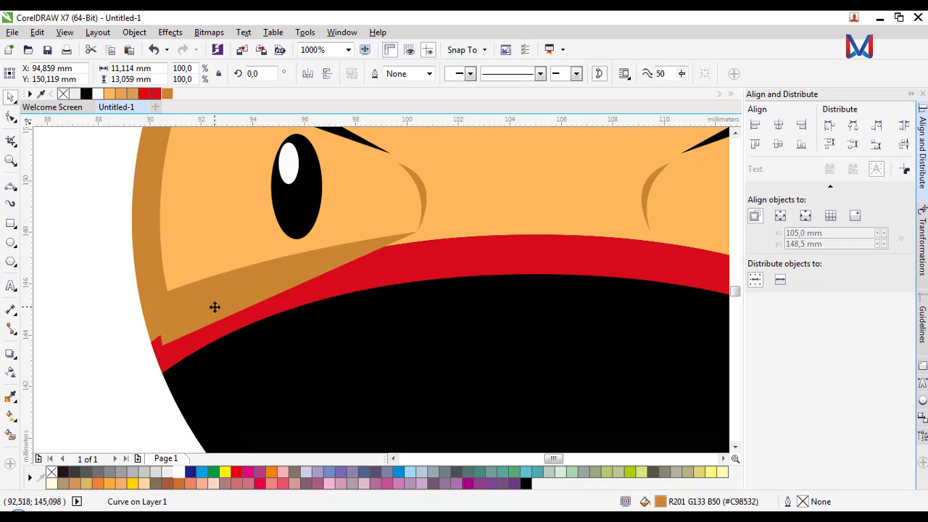
key(ctrl+Page_Down)
click(52, 259)
Step: Move the inner tip node of the brown shade down onto the upper edge of the lower red strip
scroll(166, 293, down, 2)
scroll(201, 282, up, 3)
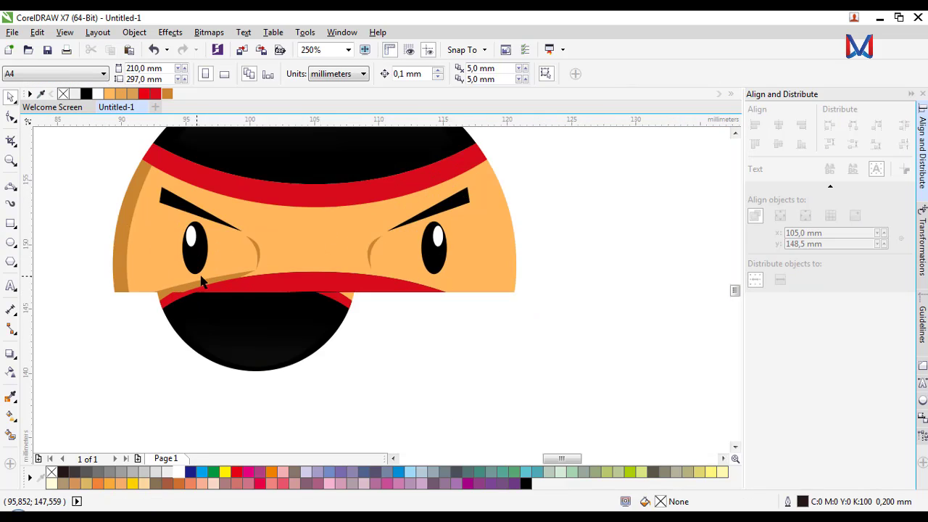
click(273, 286)
click(11, 118)
scroll(453, 255, up, 3)
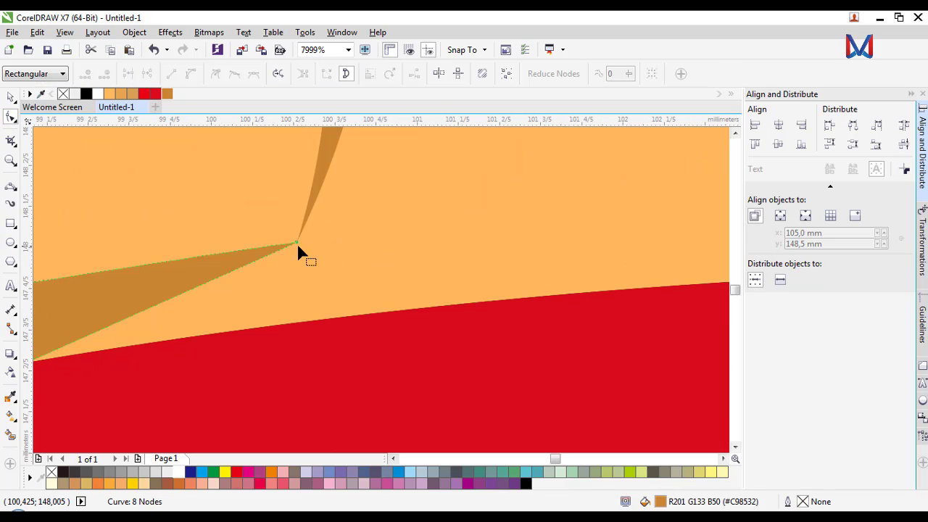
drag(297, 243, 261, 317)
scroll(299, 321, down, 3)
scroll(264, 318, up, 1)
scroll(377, 293, down, 2)
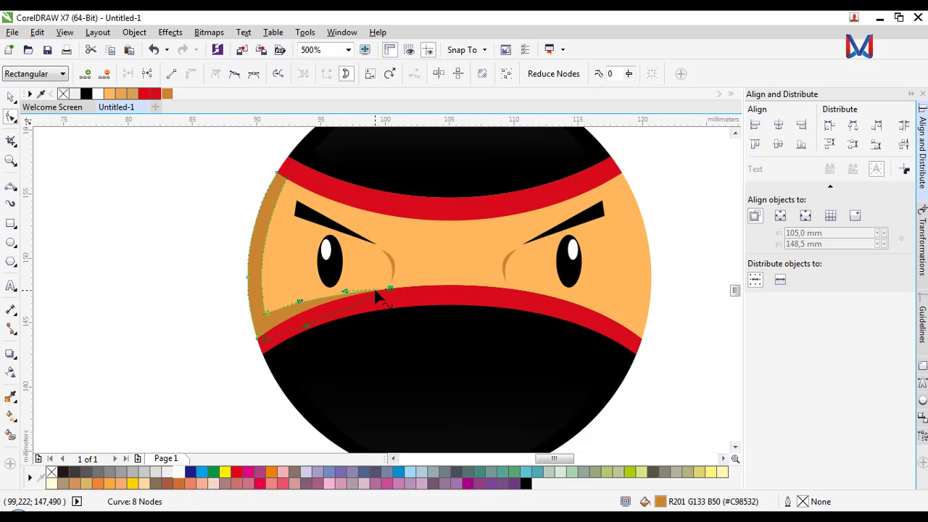
Step: Refine the tapered end of the brown shade along the lower red strip and deselect the shape
scroll(306, 310, up, 2)
drag(373, 280, 396, 271)
scroll(364, 288, down, 2)
click(8, 97)
click(147, 267)
scroll(147, 268, down, 1)
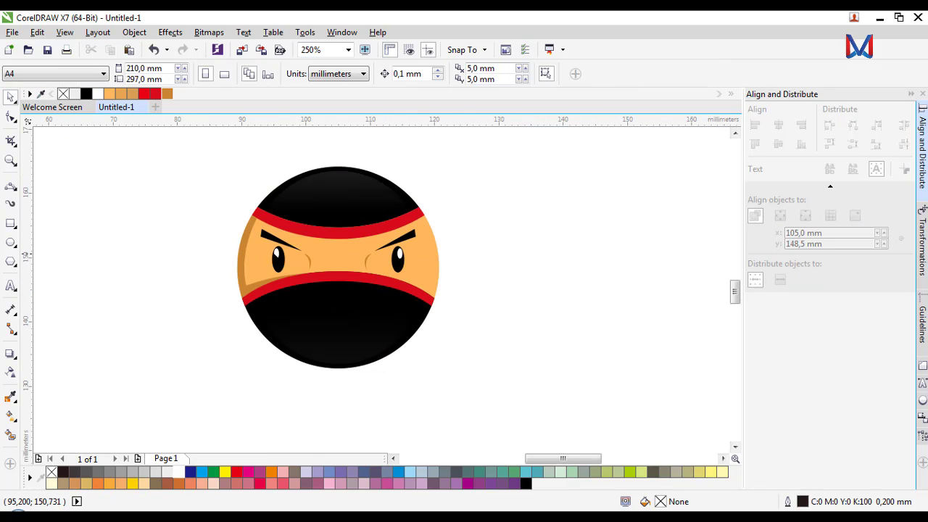
scroll(242, 243, up, 2)
scroll(240, 244, down, 2)
scroll(278, 250, up, 1)
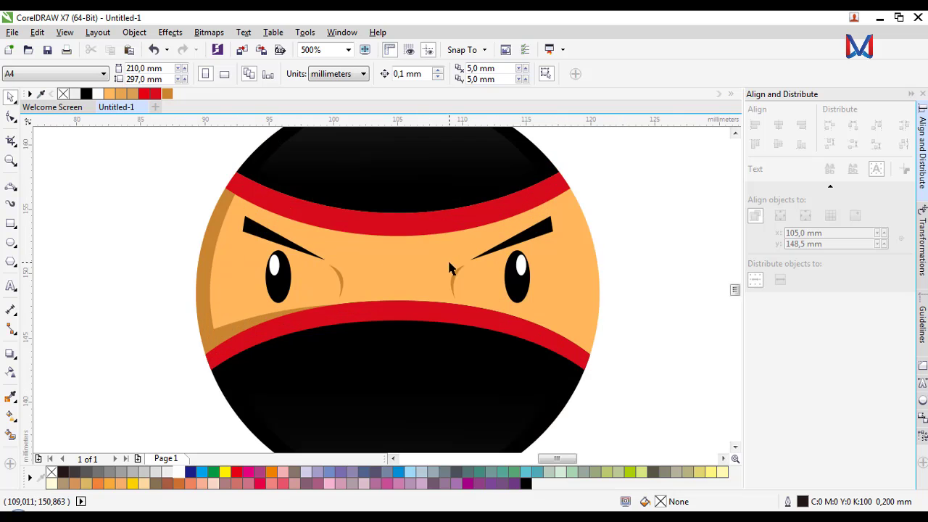
scroll(450, 272, up, 1)
scroll(448, 290, down, 1)
scroll(327, 240, up, 1)
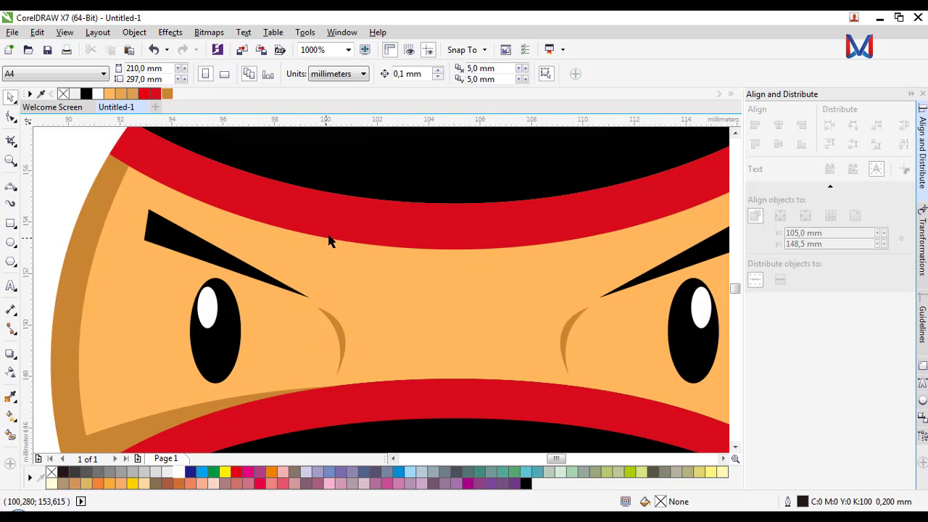
scroll(322, 246, down, 1)
Step: Draw a 3-point curve about 27.1 mm wide and 3.6 mm tall just beneath the upper red strip, spanning the eye band
click(11, 185)
scroll(360, 242, up, 1)
scroll(145, 242, down, 1)
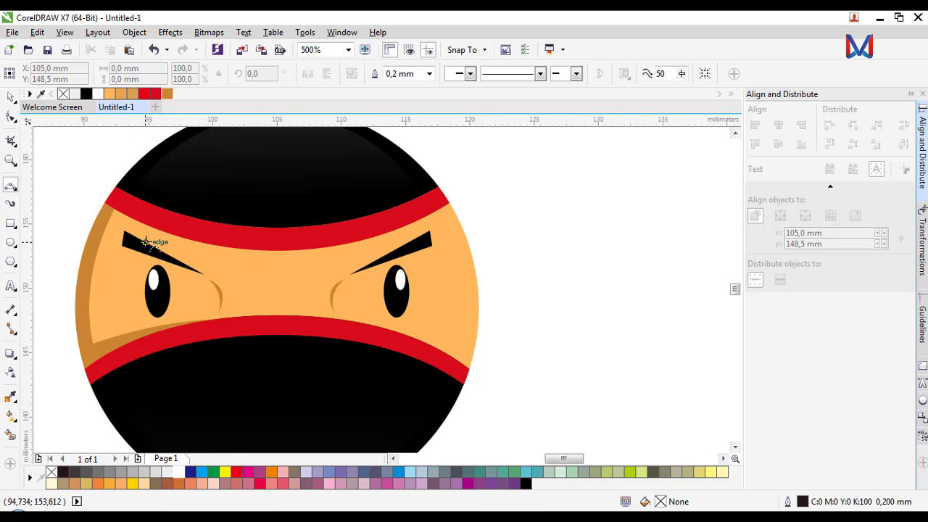
click(107, 213)
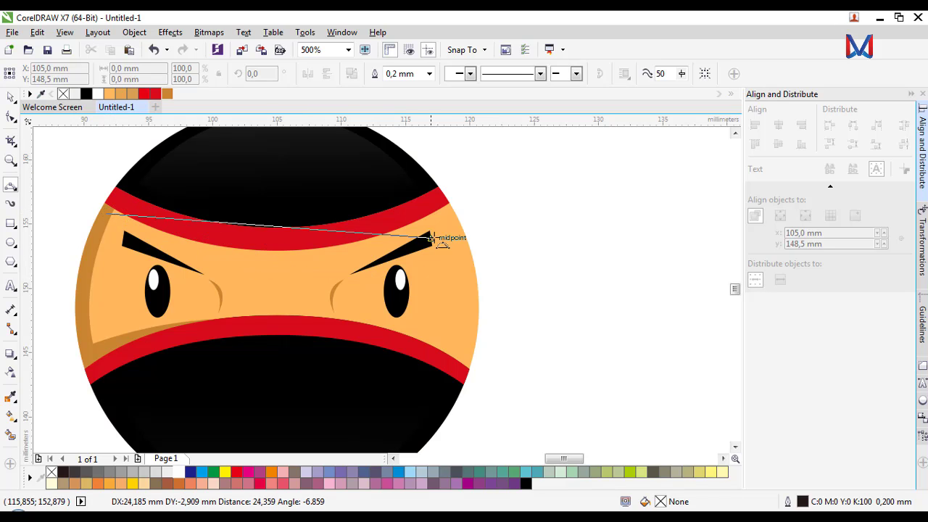
click(455, 213)
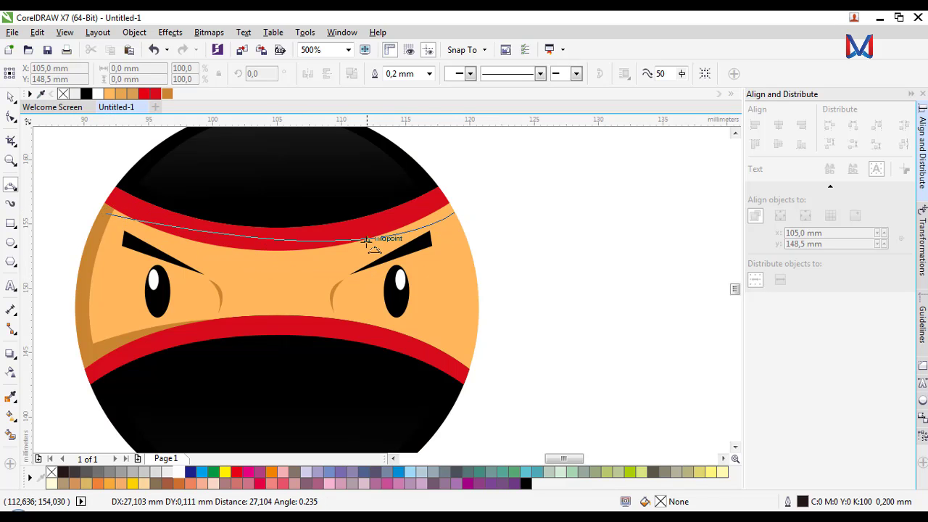
click(269, 259)
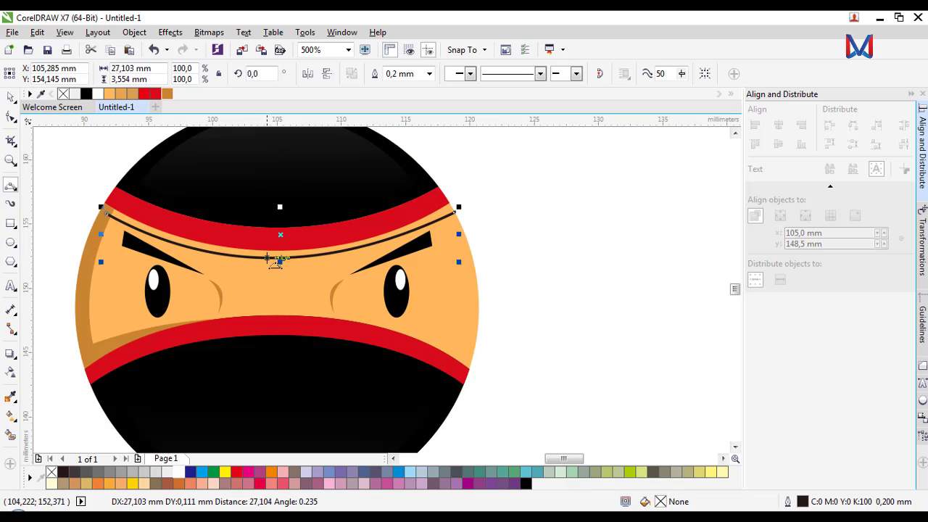
Step: Create a Smart Fill shape between the upper red strip and the curve beneath it, and delete the guide curve
click(11, 433)
click(129, 221)
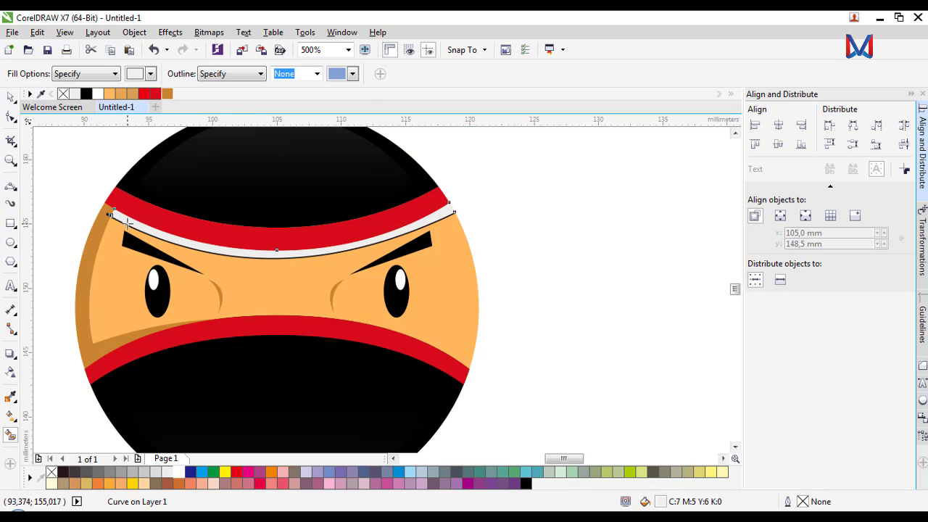
click(11, 100)
click(88, 208)
scroll(100, 210, up, 3)
click(166, 246)
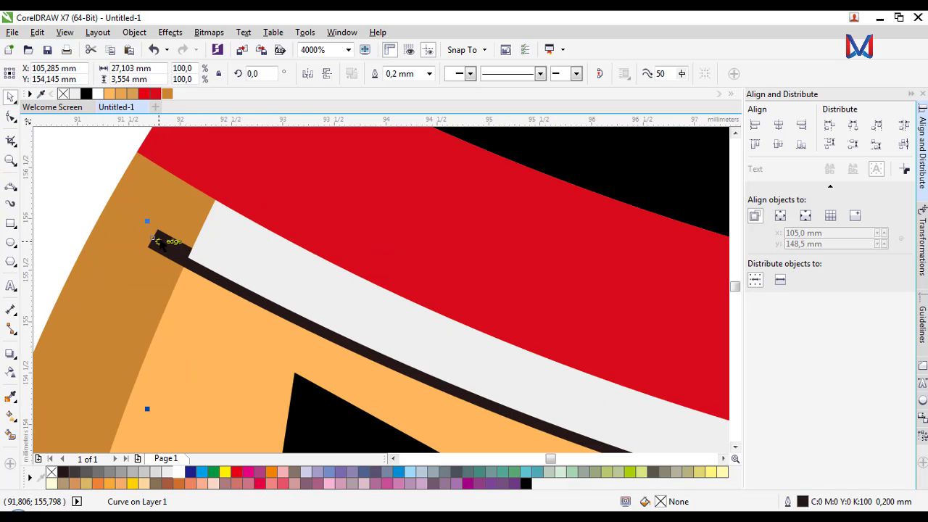
key(Delete)
Step: Weld the new strip under the upper red strip to the brown side shade and deselect the result
click(209, 253)
shift+click(175, 227)
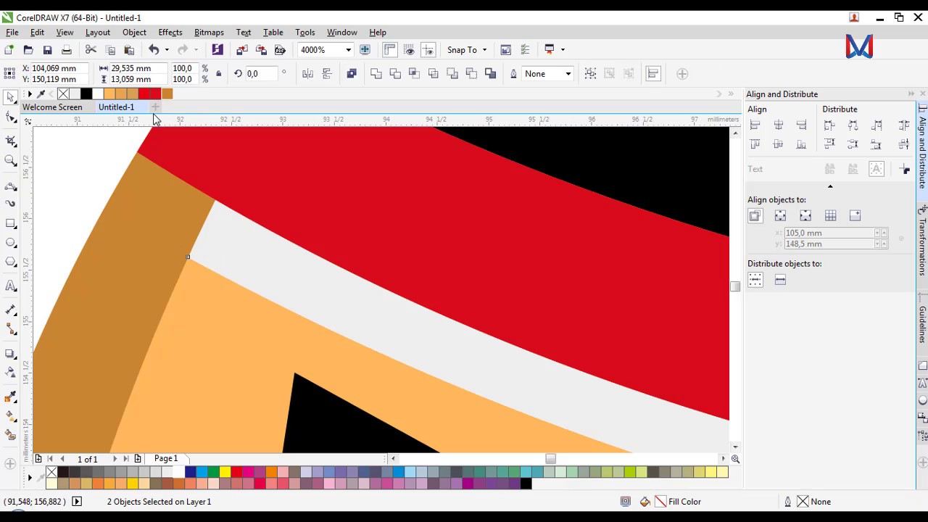
click(376, 74)
scroll(244, 234, down, 8)
click(430, 254)
Step: Adjust the curve handles along the lower edge of the brown shade beneath the upper red strip
scroll(325, 239, up, 3)
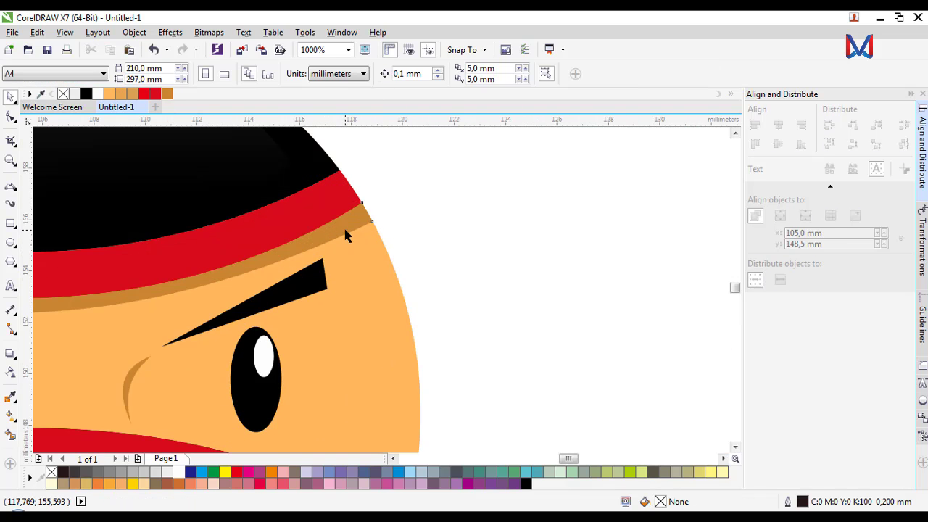
click(345, 228)
click(11, 117)
scroll(406, 243, down, 1)
scroll(405, 245, up, 1)
click(482, 214)
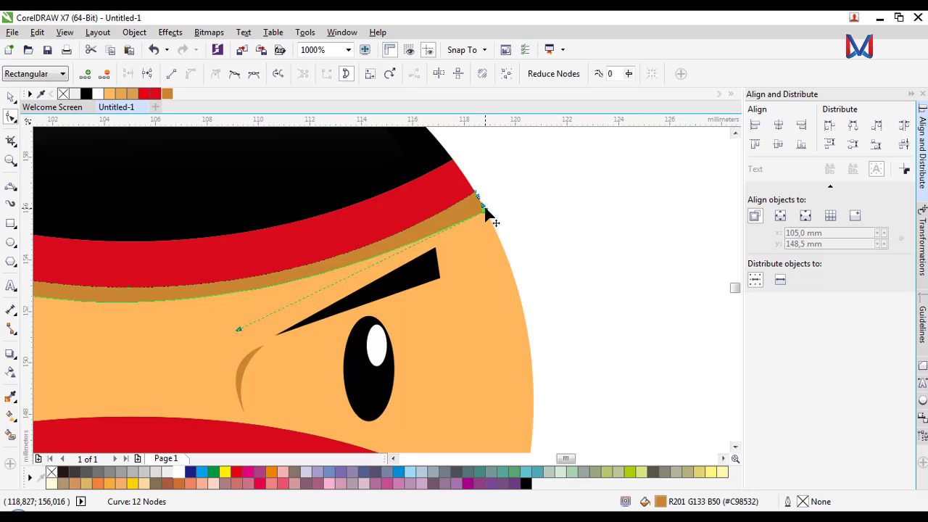
scroll(481, 216, down, 1)
scroll(243, 288, up, 1)
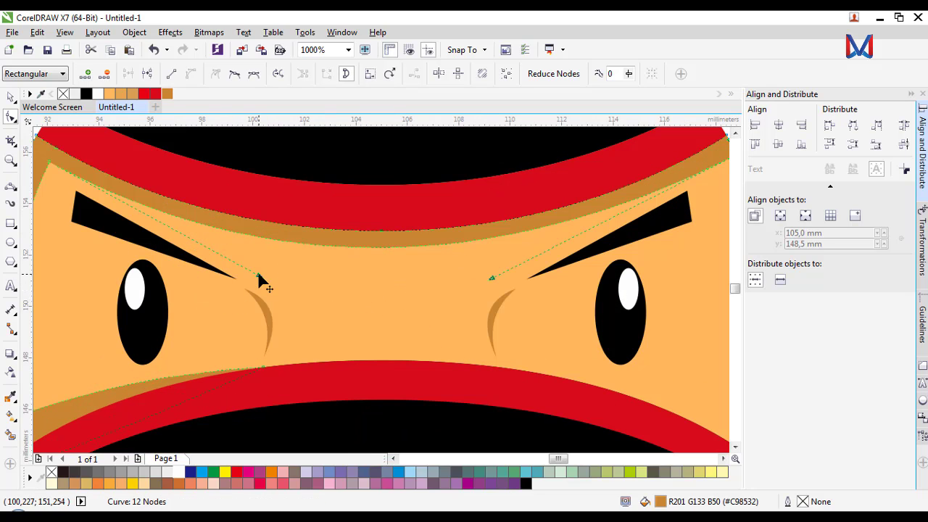
drag(256, 277, 257, 274)
click(495, 273)
Step: Move the brown shade's right end node up along the face edge by about 0.27 mm and readjust its curve handle
scroll(485, 273, down, 1)
scroll(589, 222, up, 1)
scroll(634, 206, up, 1)
double_click(621, 206)
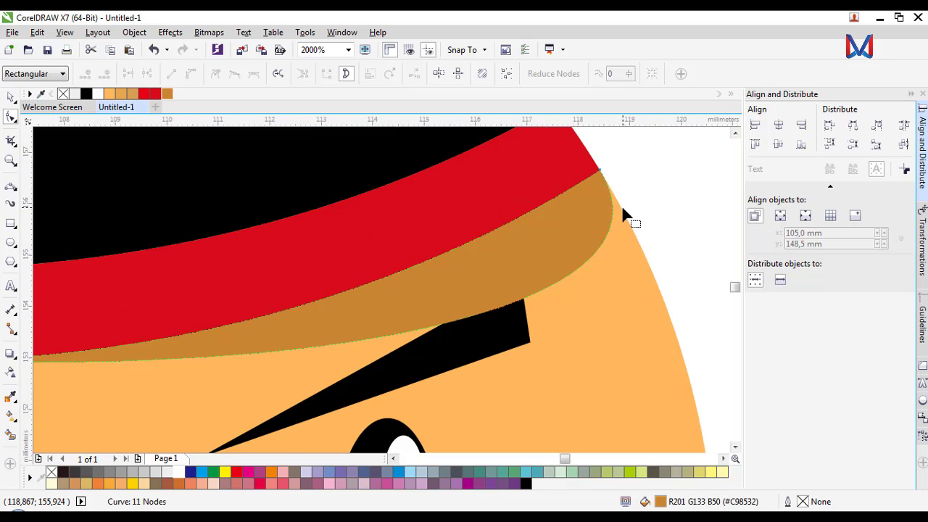
key(ctrl+z)
click(622, 207)
drag(621, 207, 615, 195)
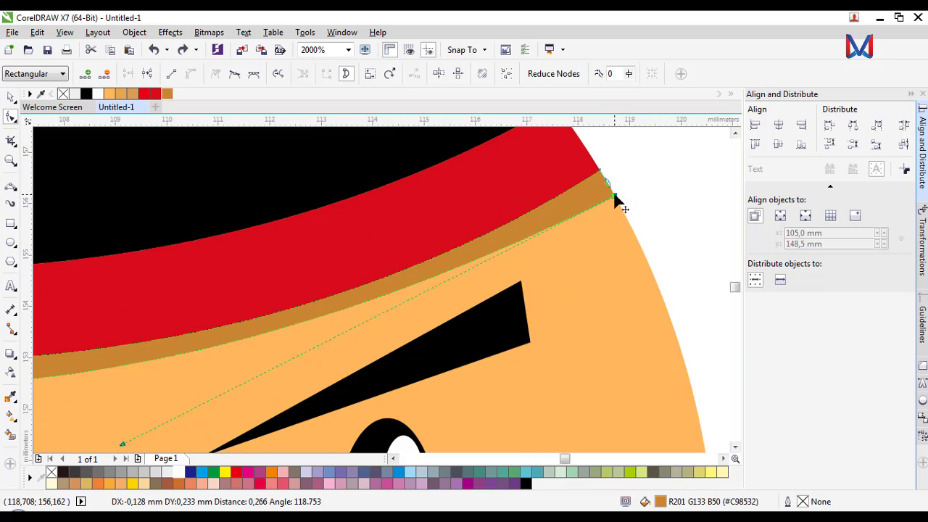
scroll(444, 263, down, 1)
drag(284, 353, 286, 358)
scroll(288, 366, down, 1)
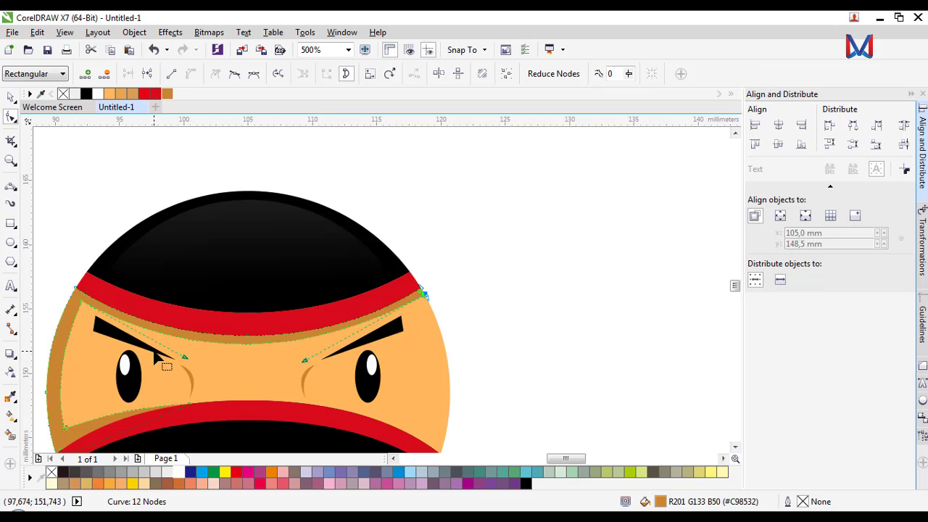
scroll(155, 356, down, 1)
Step: Apply a slight uniform transparency to the brown shade around the eye band and deselect it
click(10, 96)
click(11, 371)
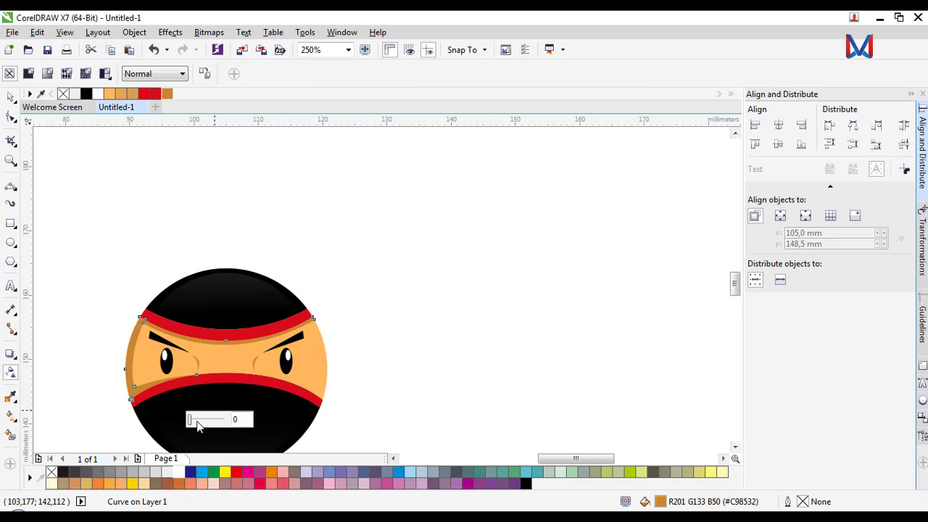
drag(197, 421, 199, 420)
click(10, 96)
click(435, 297)
Step: Examine the shading on the whole ninja face and on the eye band up close
scroll(435, 297, down, 1)
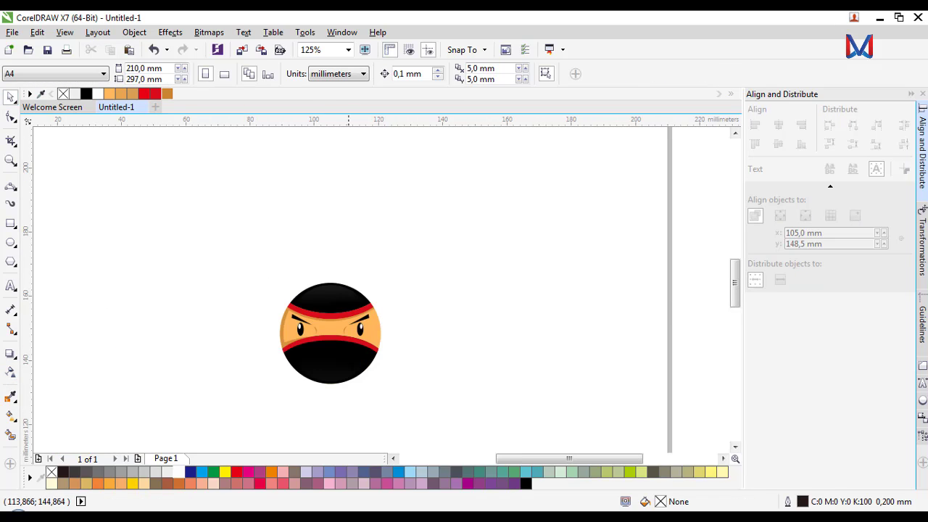
scroll(370, 363, up, 2)
scroll(309, 316, down, 1)
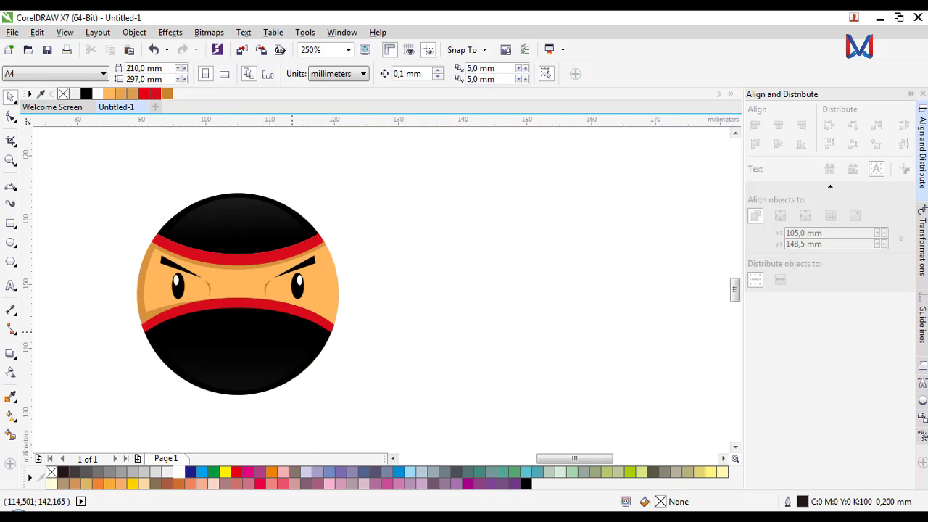
scroll(280, 296, up, 2)
scroll(312, 297, down, 3)
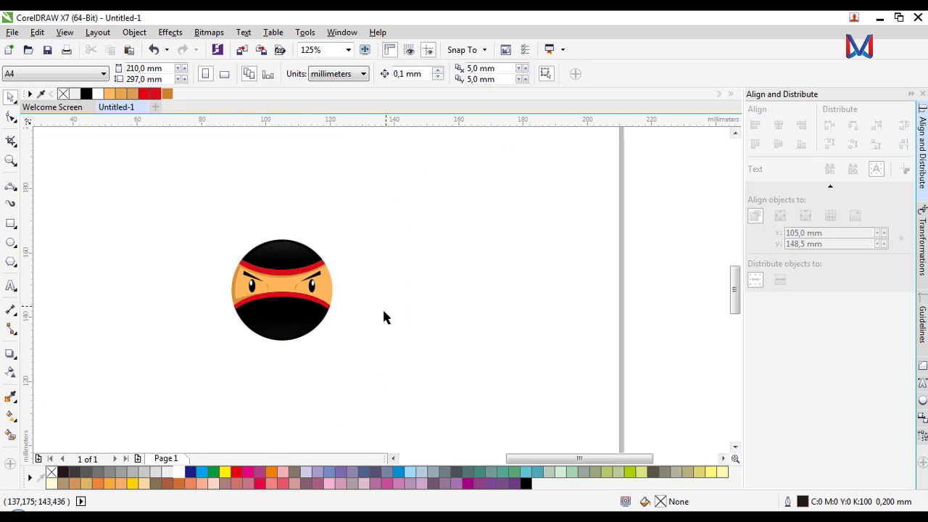
scroll(237, 285, up, 2)
scroll(230, 299, down, 1)
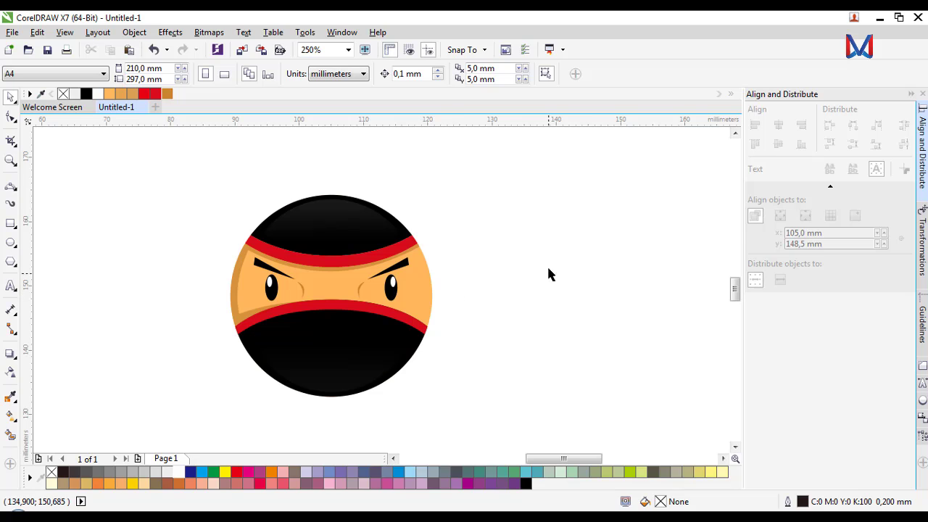
scroll(472, 307, up, 1)
scroll(479, 297, down, 1)
scroll(420, 308, up, 1)
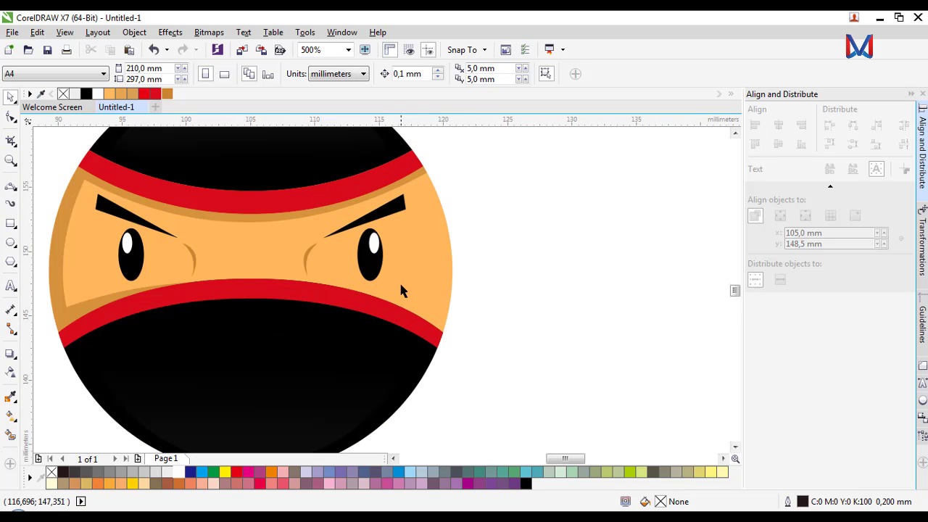
scroll(435, 272, down, 1)
scroll(446, 265, up, 1)
Step: Try to draw a 3-point curve about 10.5 mm wide and 4.3 mm tall from the right nose line to the lower red strip's end
click(15, 188)
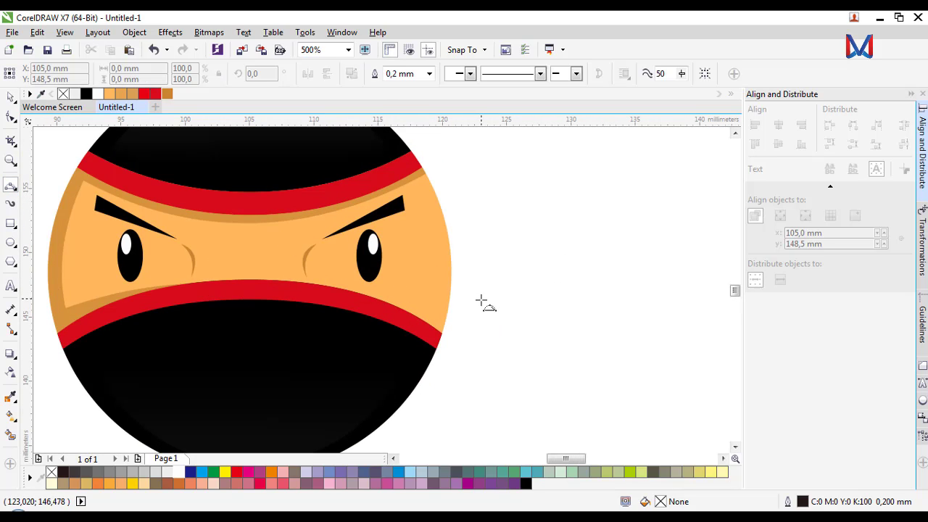
scroll(481, 301, up, 1)
scroll(366, 350, down, 1)
scroll(283, 315, up, 1)
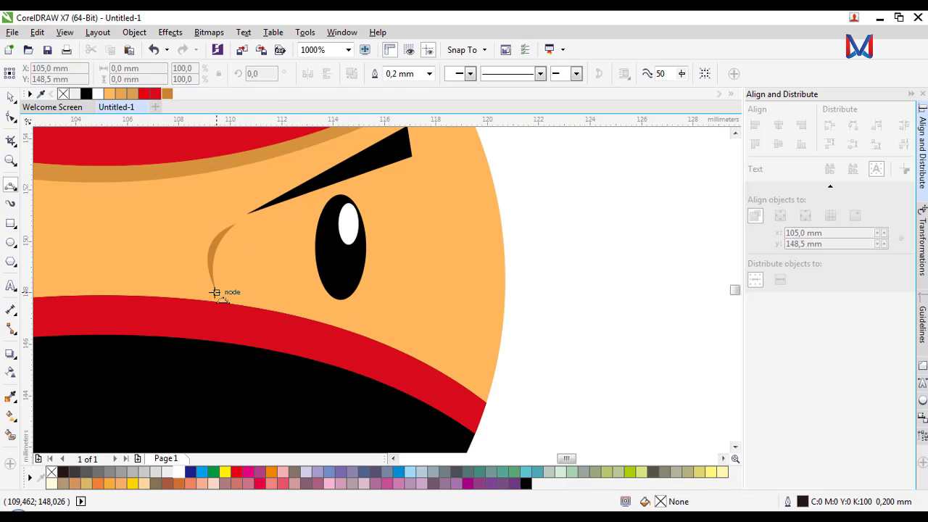
click(215, 292)
click(216, 293)
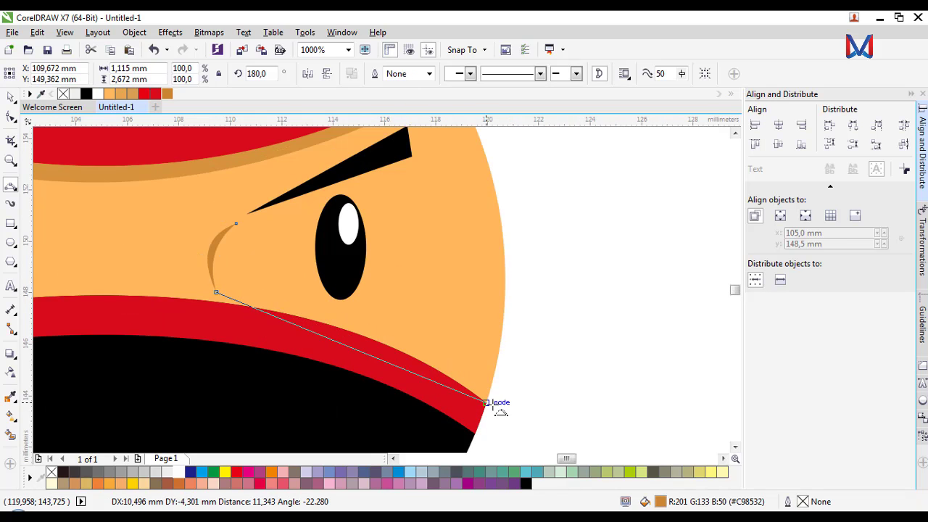
drag(493, 403, 419, 350)
click(416, 351)
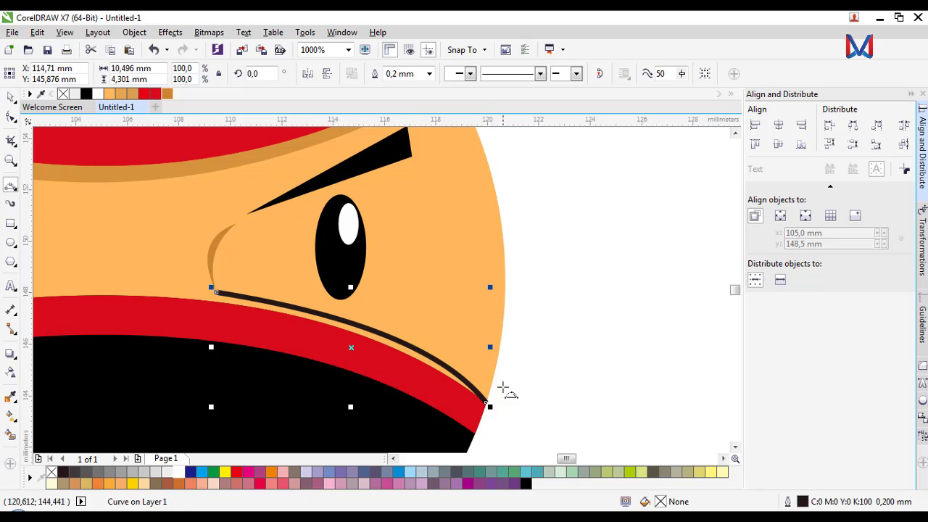
key(ctrl+z)
Step: Draw a guide curve about 11.1 mm wide and 4 mm tall over the lower red strip's right half and Smart Fill the enclosed area
drag(227, 301, 500, 424)
click(338, 319)
scroll(470, 377, up, 1)
click(10, 433)
click(464, 372)
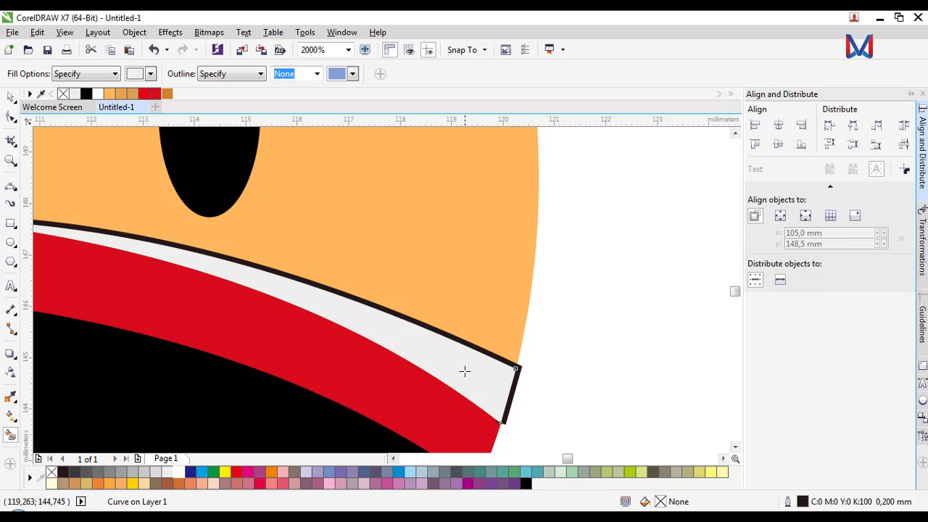
Step: Delete the guide curve and fill the new shape above the lower red strip with brown R201 G133 B50
click(10, 98)
click(619, 284)
click(522, 373)
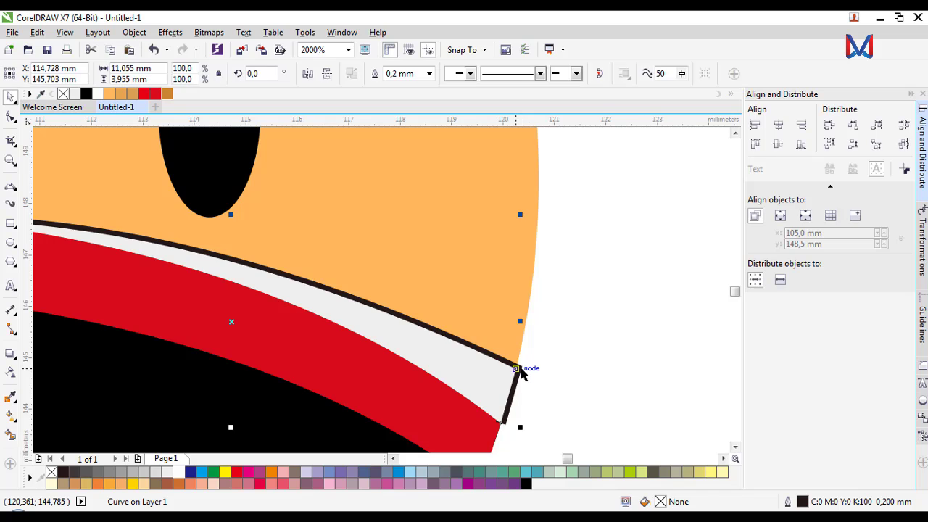
scroll(533, 370, down, 1)
click(166, 94)
scroll(551, 326, down, 3)
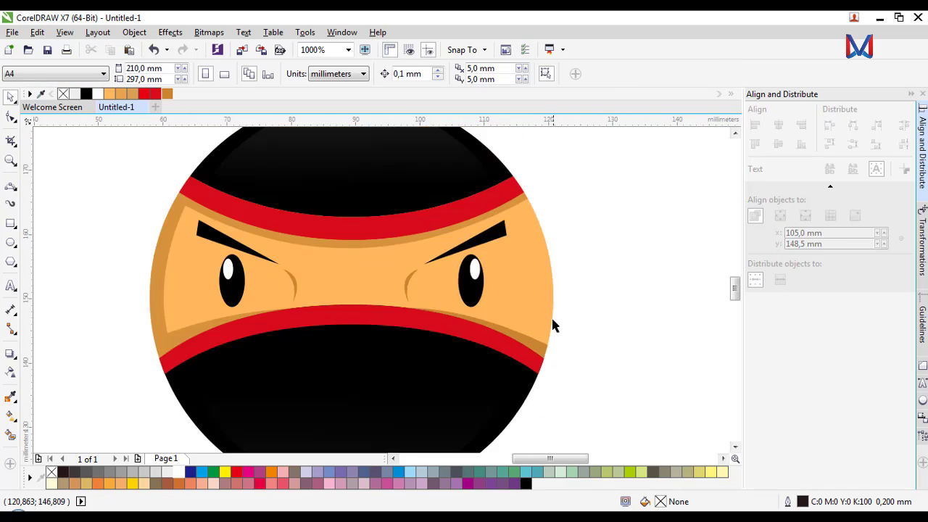
Step: Give the new brown shade above the lower red strip a uniform transparency of 21
click(10, 372)
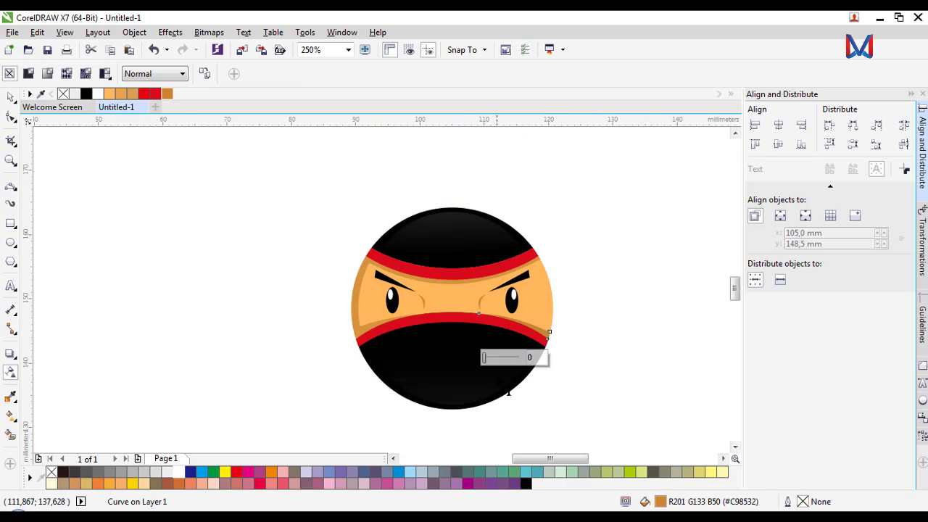
drag(486, 358, 493, 360)
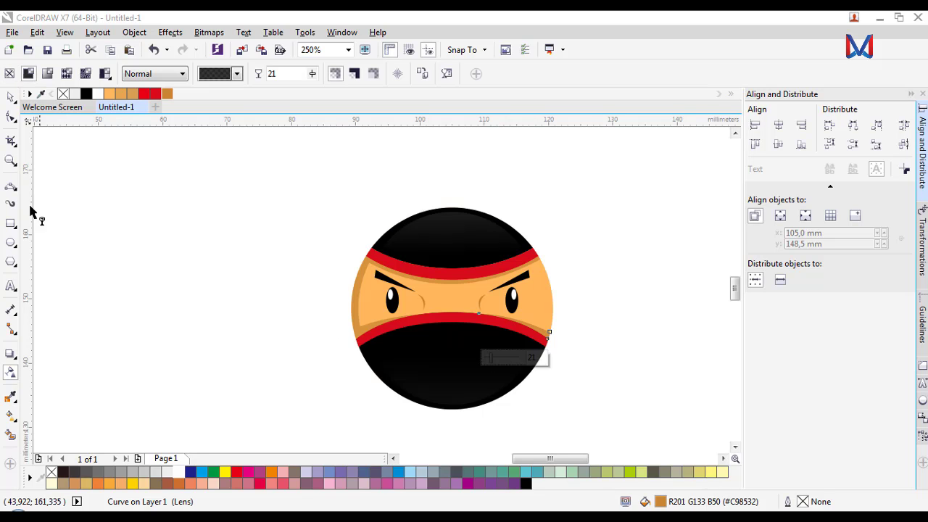
click(11, 97)
scroll(531, 330, down, 2)
scroll(463, 319, up, 2)
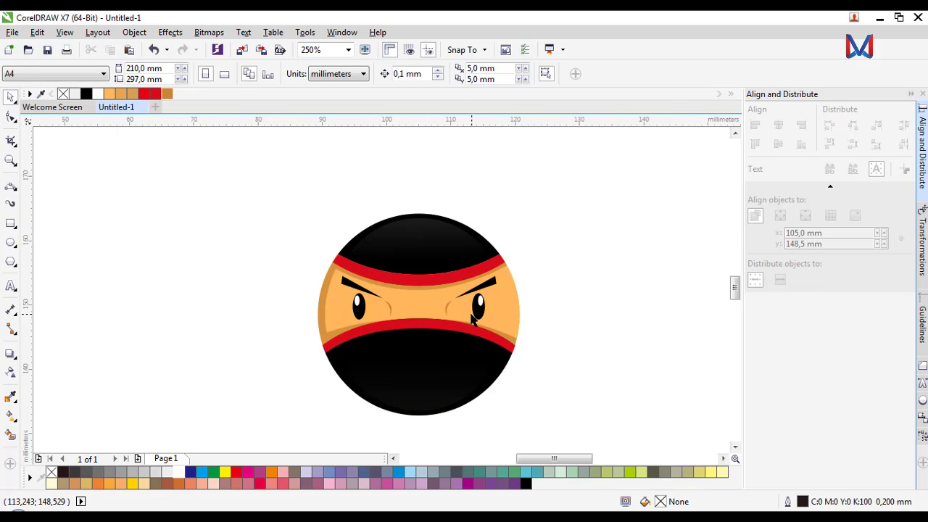
scroll(422, 380, down, 2)
scroll(422, 380, up, 4)
Step: Select all parts of the ninja face, scale them proportionally about the centre to about 21.2 mm wide, and deselect
click(415, 343)
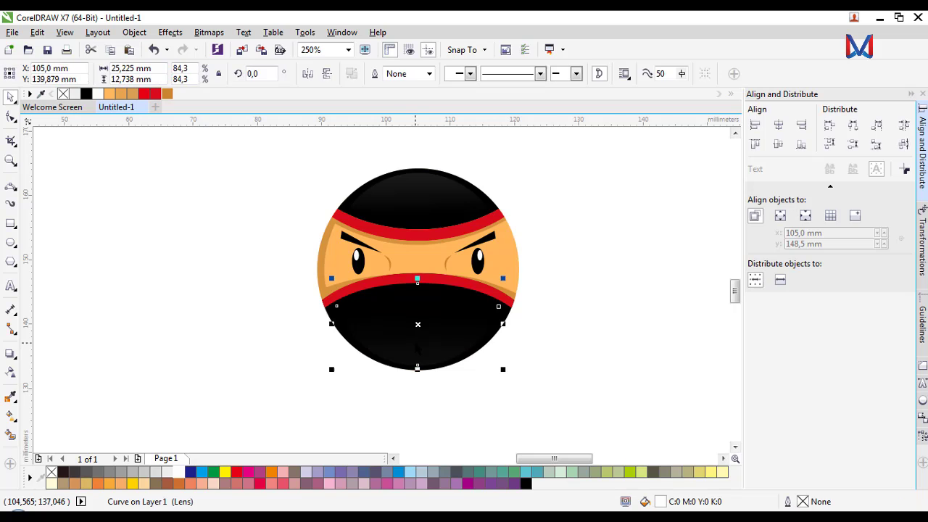
scroll(414, 342, down, 1)
click(450, 375)
scroll(447, 382, down, 1)
drag(337, 287, 337, 287)
scroll(443, 358, up, 2)
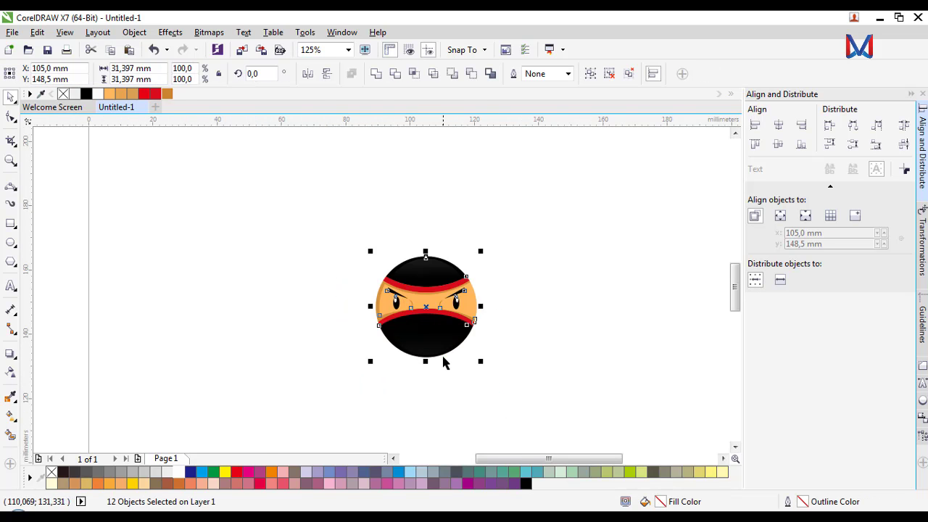
drag(505, 364, 482, 327)
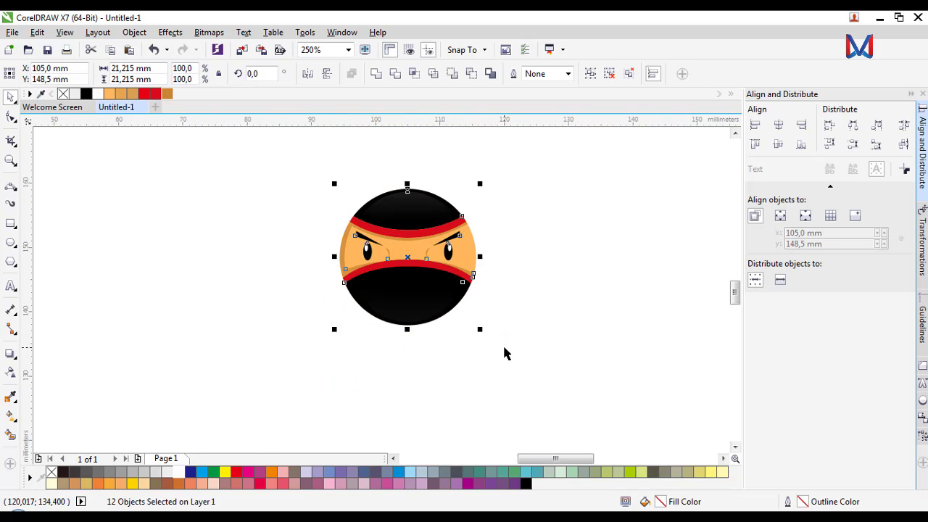
click(503, 352)
scroll(401, 254, up, 1)
scroll(401, 250, down, 1)
scroll(391, 258, up, 1)
scroll(390, 346, down, 1)
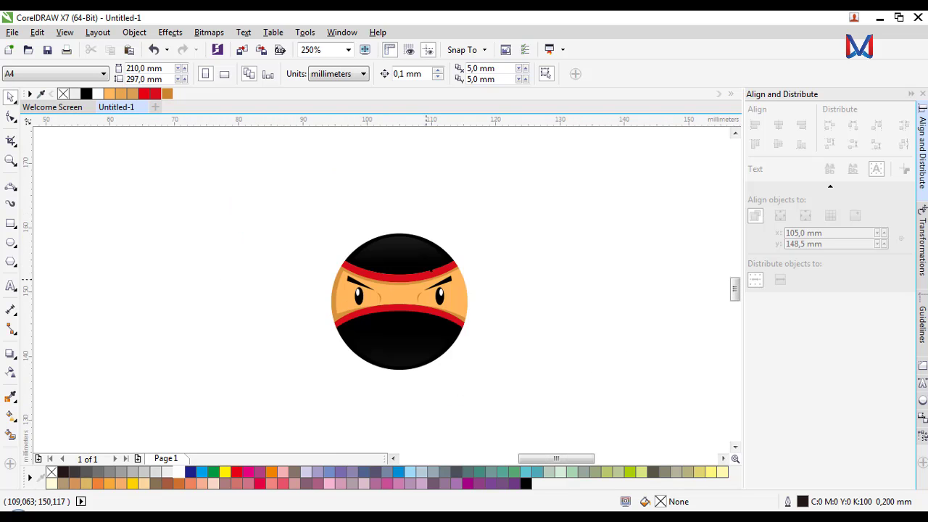
scroll(385, 307, up, 2)
scroll(375, 325, up, 1)
scroll(372, 317, down, 1)
click(308, 319)
scroll(308, 319, down, 1)
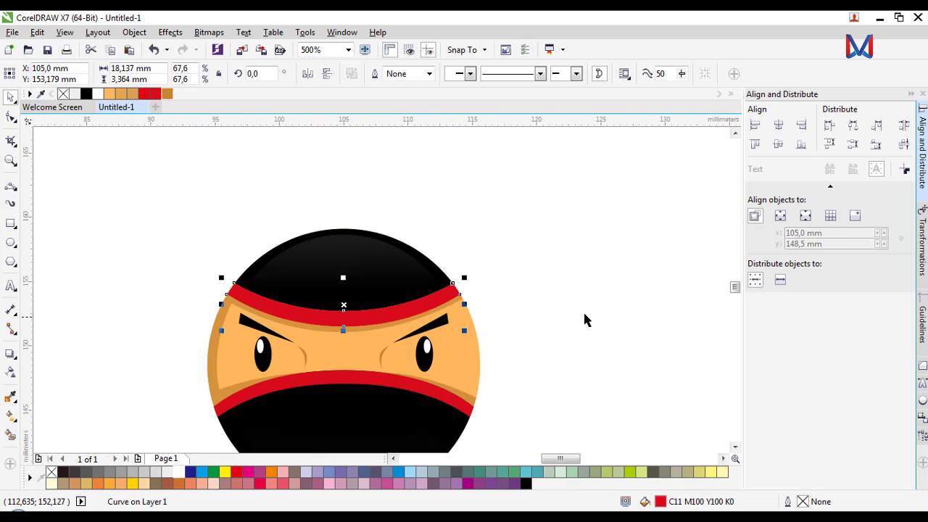
click(585, 318)
Step: Apply a linear fountain fill to the upper red strip, running from beyond the face's right side to the strip's left end
click(361, 319)
scroll(360, 319, up, 1)
key(g)
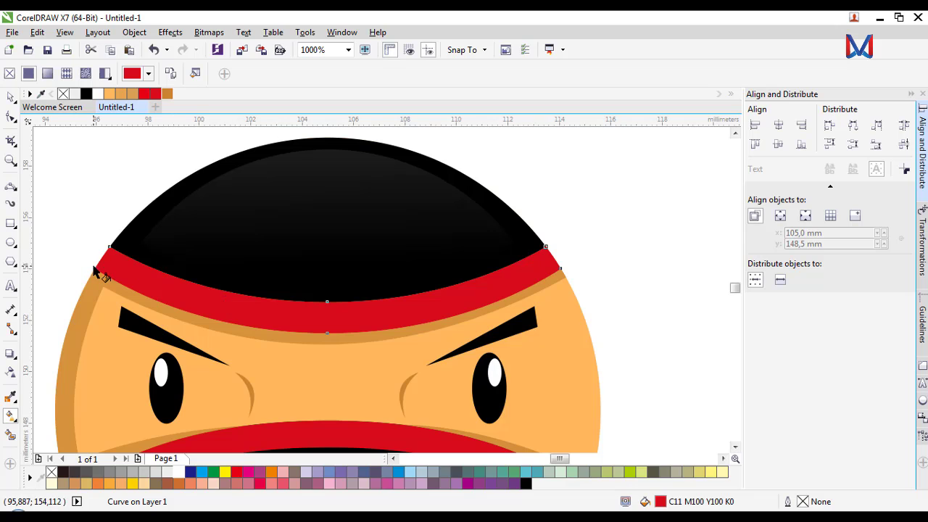
drag(94, 267, 575, 257)
drag(95, 268, 732, 207)
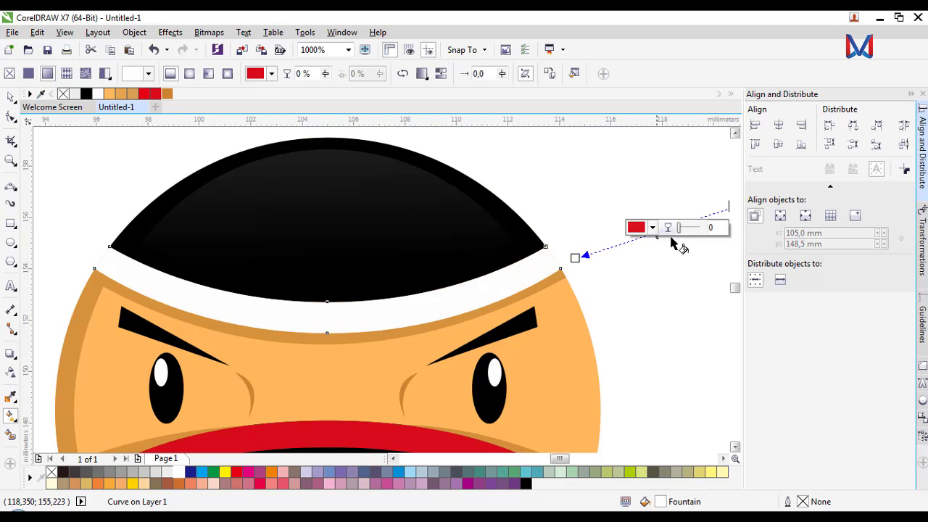
drag(575, 258, 78, 274)
Step: Set the left end colour of the upper red strip's fountain fill to dark red C55 M100 Y100 K46
click(60, 294)
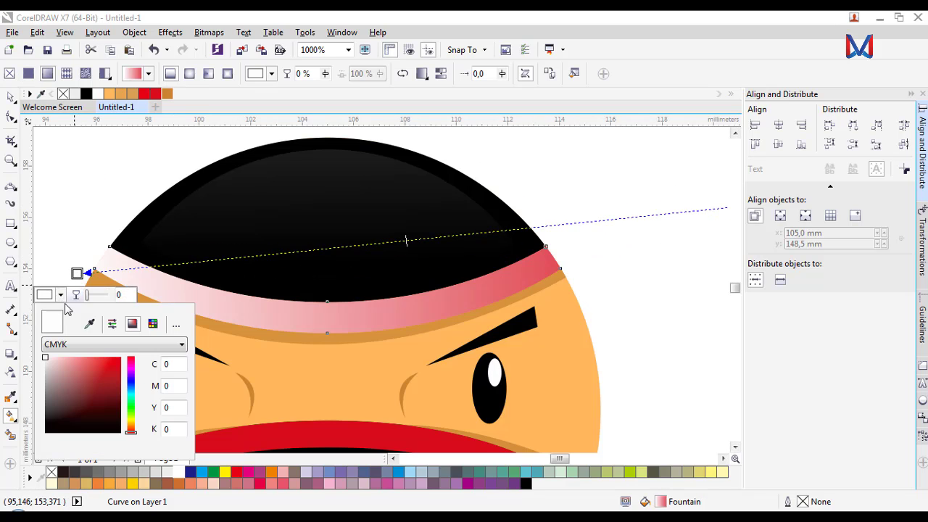
click(107, 360)
drag(108, 371, 105, 401)
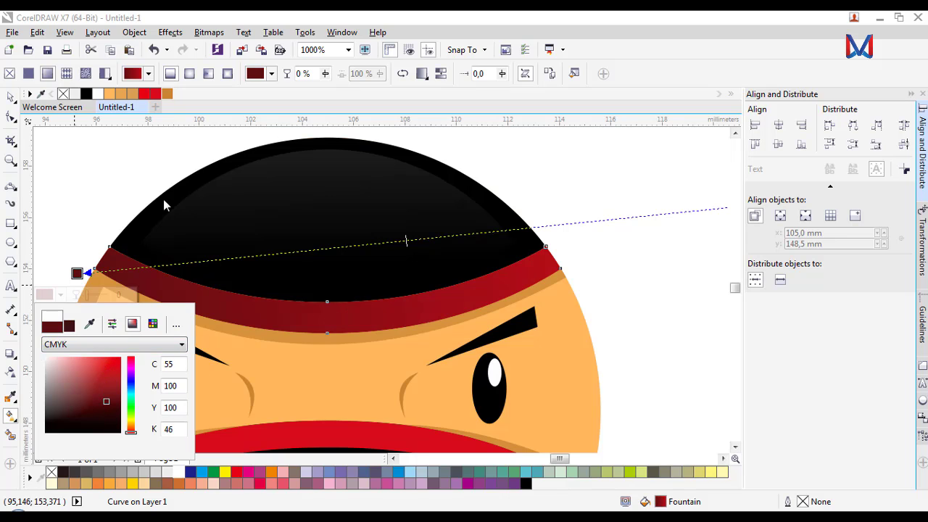
click(25, 123)
click(12, 95)
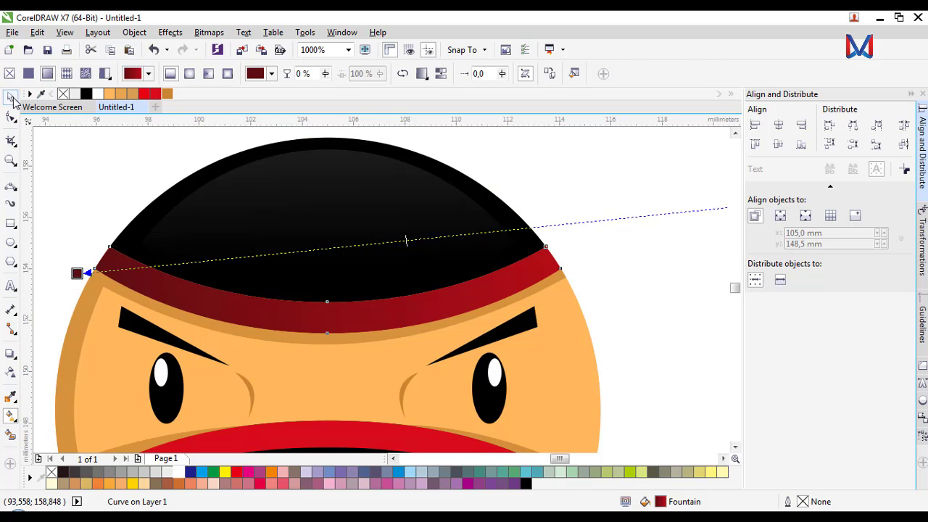
Step: Move the fountain fill's red end to just right of the strip's centre and its dark end well beyond the face's left edge
scroll(138, 288, down, 1)
key(g)
drag(443, 246, 296, 297)
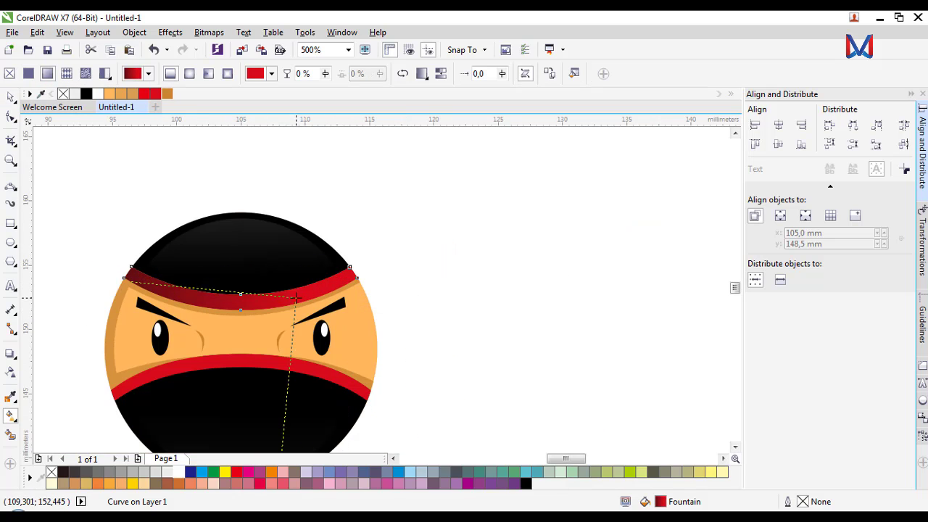
scroll(250, 286, up, 1)
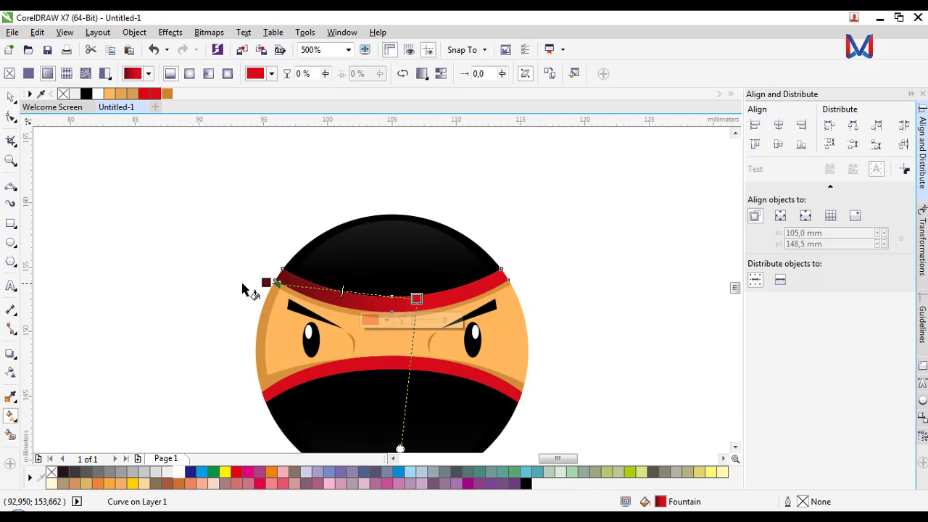
drag(257, 283, 143, 274)
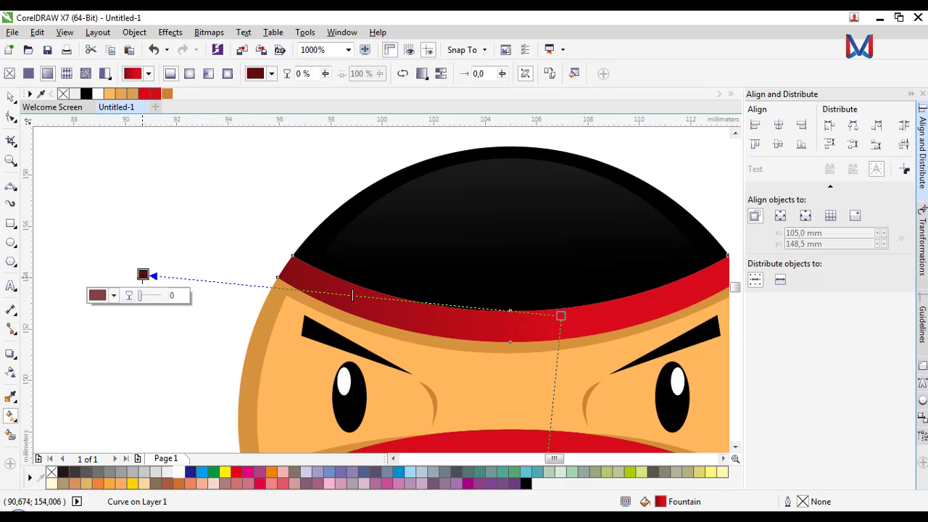
Step: Nudge the upper red strip's fountain fill, moving its red end closer to the centre and its dark end slightly farther out
drag(560, 315, 534, 317)
mouse_move(143, 274)
mouse_down()
mouse_move(129, 247)
mouse_move(133, 267)
mouse_up()
scroll(221, 267, down, 1)
Step: Apply a linear fountain fill to the lower red strip, running from its right end to just left of its centre
click(329, 355)
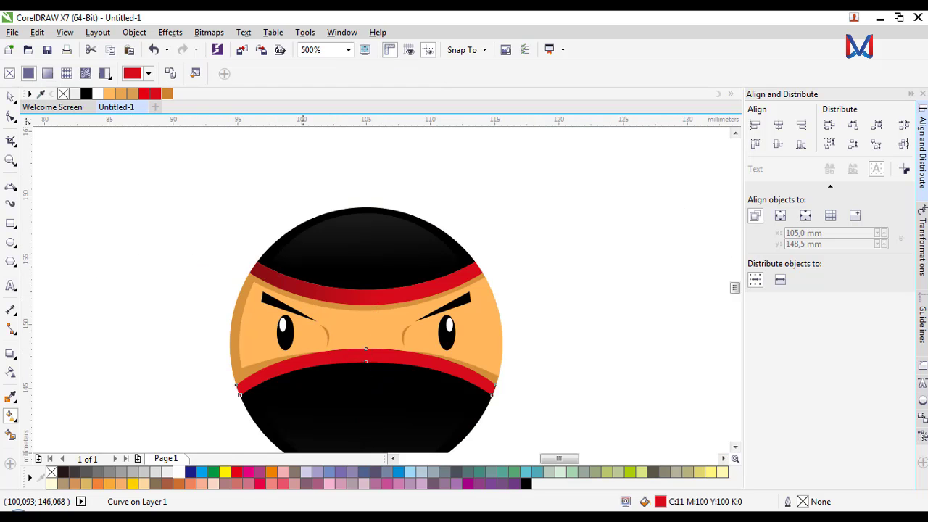
scroll(303, 375, up, 1)
scroll(213, 341, down, 1)
scroll(235, 347, down, 1)
scroll(260, 356, up, 1)
scroll(403, 363, up, 1)
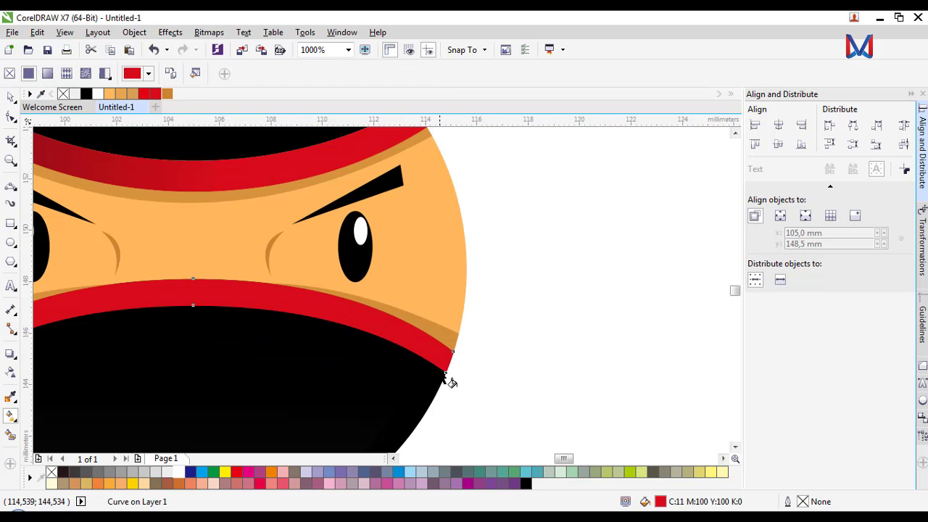
drag(206, 300, 137, 281)
scroll(464, 311, down, 1)
Step: Set the lower strip's white fill end to dark red C38 M100 Y100 K28, sampled from the upper strip's left end
click(298, 295)
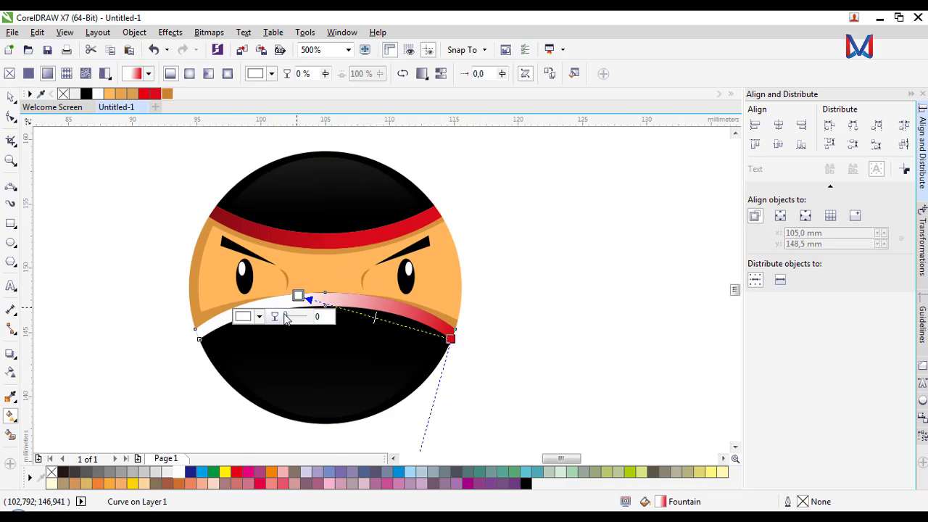
click(259, 317)
click(288, 345)
click(217, 212)
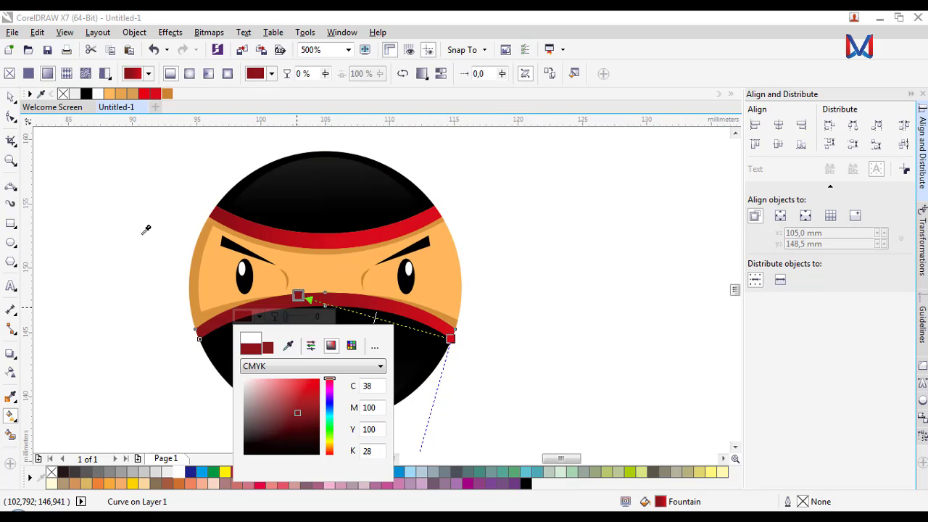
click(158, 34)
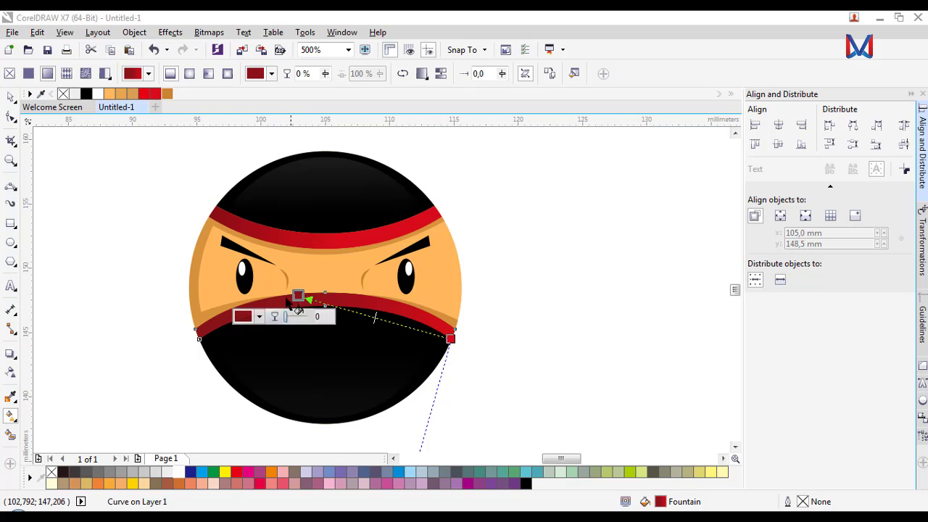
Step: Move the lower strip's fill ends so the dark red falls below the left eye and the red below the right eye, and deselect
drag(297, 295, 256, 299)
drag(450, 337, 333, 303)
scroll(410, 311, up, 1)
scroll(440, 379, down, 2)
scroll(392, 290, up, 2)
scroll(334, 304, down, 1)
click(10, 98)
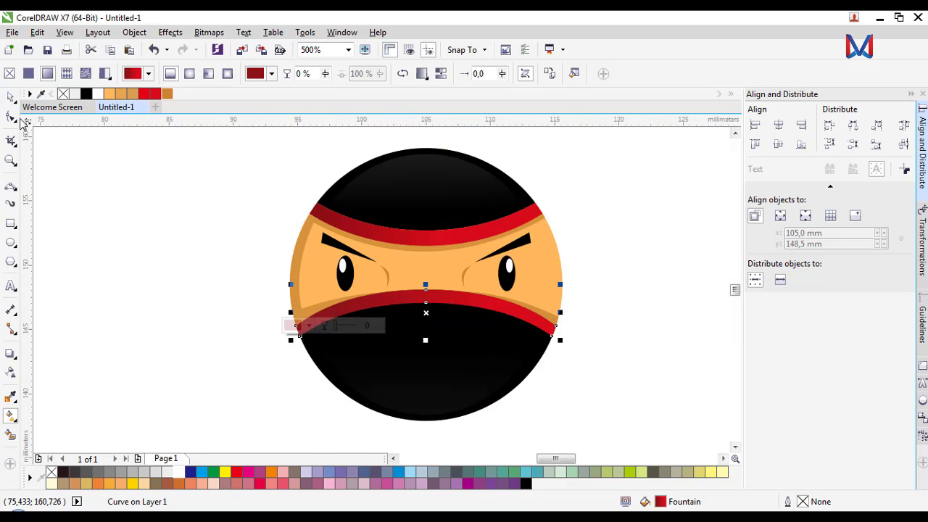
click(282, 345)
Step: Refine the lower strip's fountain fill, placing its dark end at the strip's left end and its red end closer to the centre
scroll(282, 346, down, 1)
scroll(364, 316, up, 1)
scroll(371, 341, down, 2)
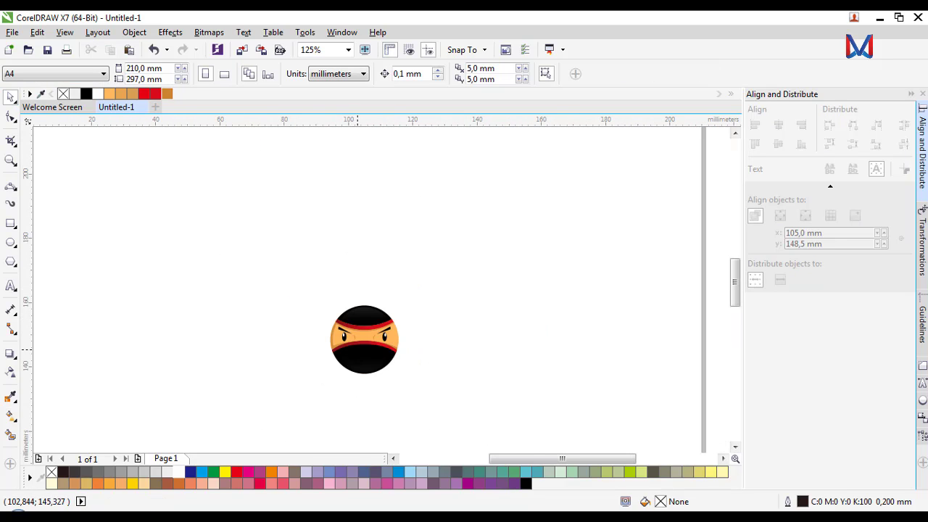
scroll(358, 349, up, 2)
click(358, 349)
click(10, 415)
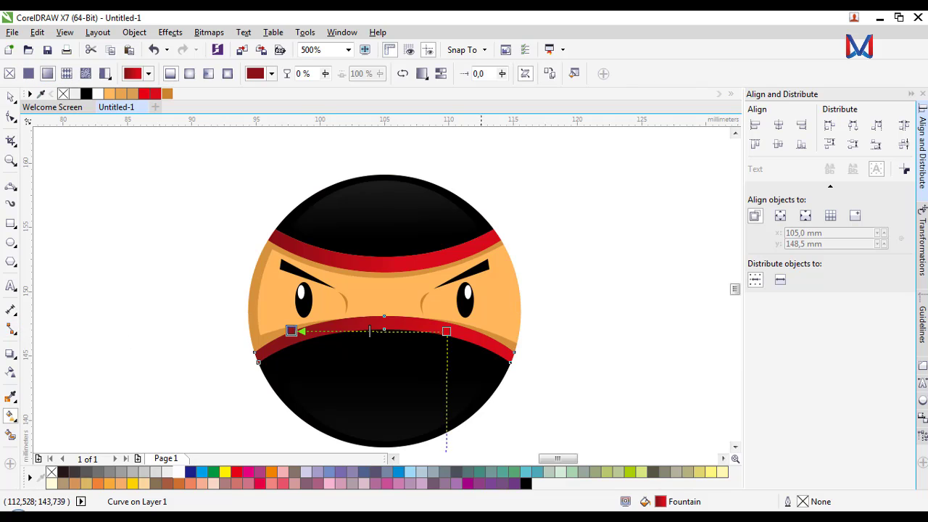
drag(446, 330, 414, 323)
drag(288, 331, 264, 350)
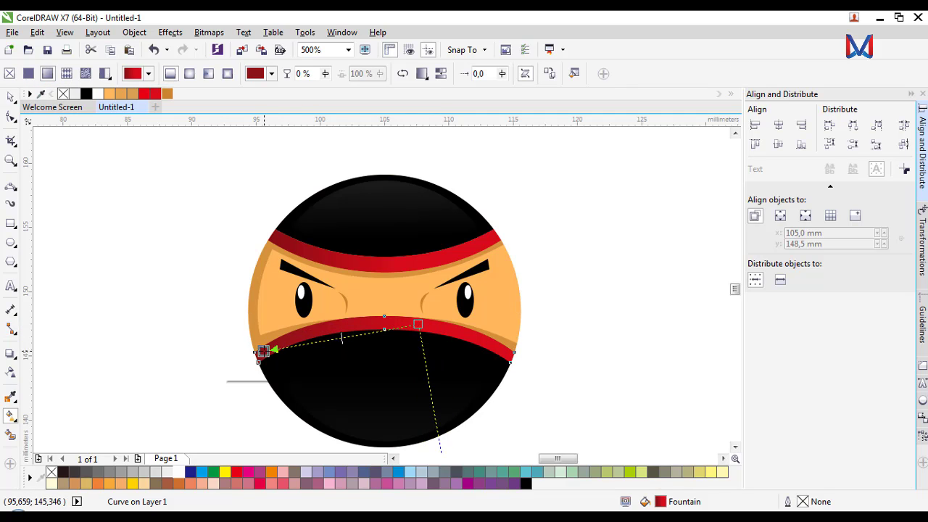
scroll(476, 331, up, 2)
scroll(249, 302, down, 2)
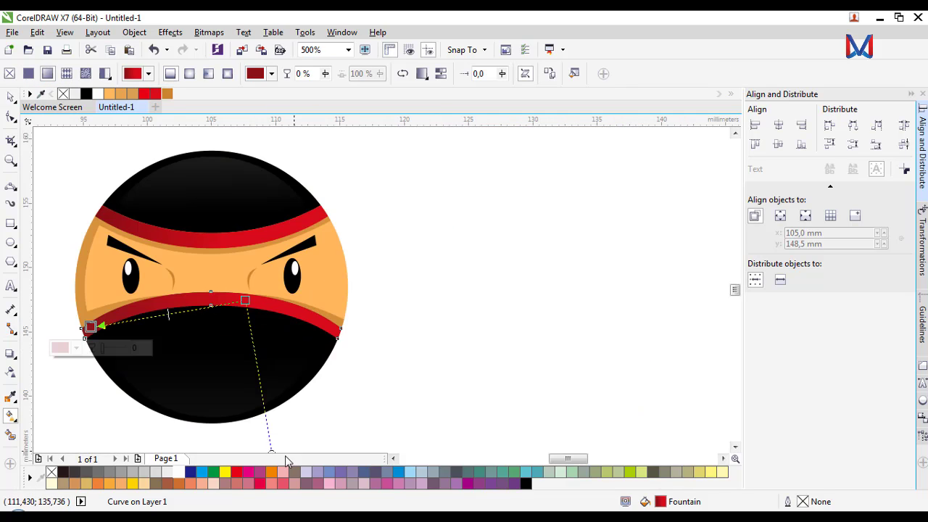
scroll(271, 411, down, 2)
scroll(271, 411, up, 1)
drag(264, 411, 311, 444)
scroll(254, 336, up, 2)
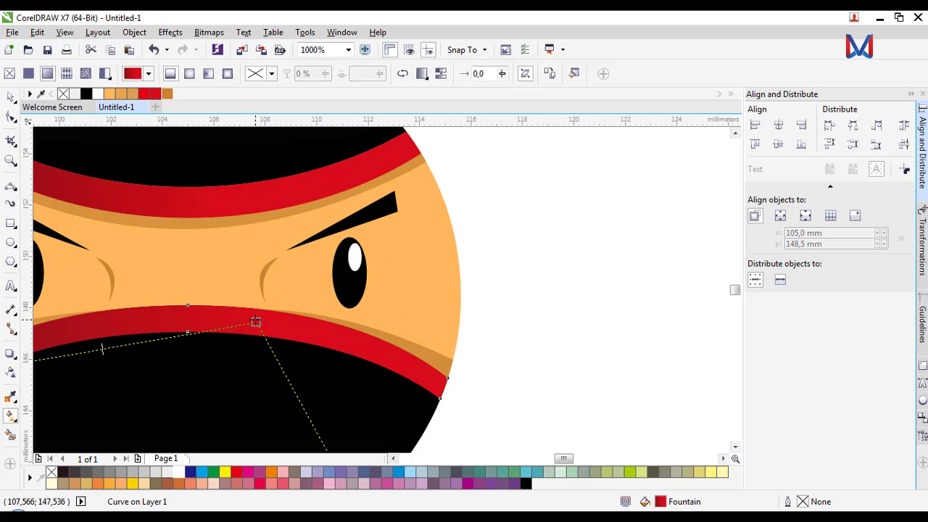
scroll(271, 329, down, 2)
scroll(321, 387, up, 2)
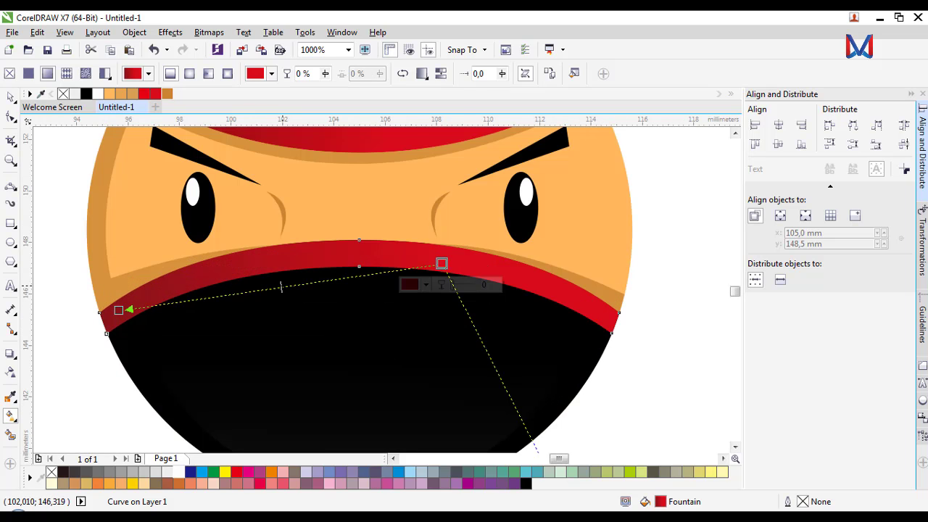
Step: Try adding a darker red middle colour to the lower strip's fountain fill, and undo it
double_click(287, 285)
click(270, 307)
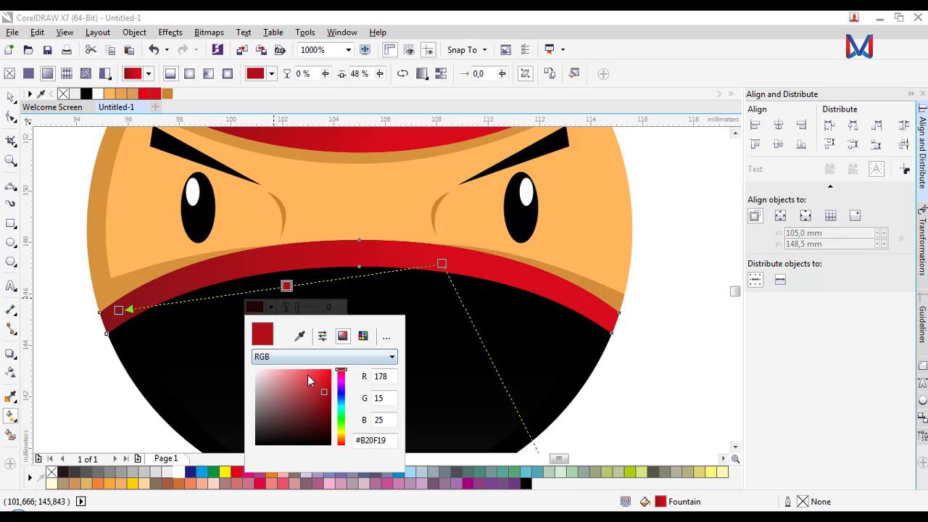
click(314, 375)
drag(313, 384, 316, 399)
click(288, 293)
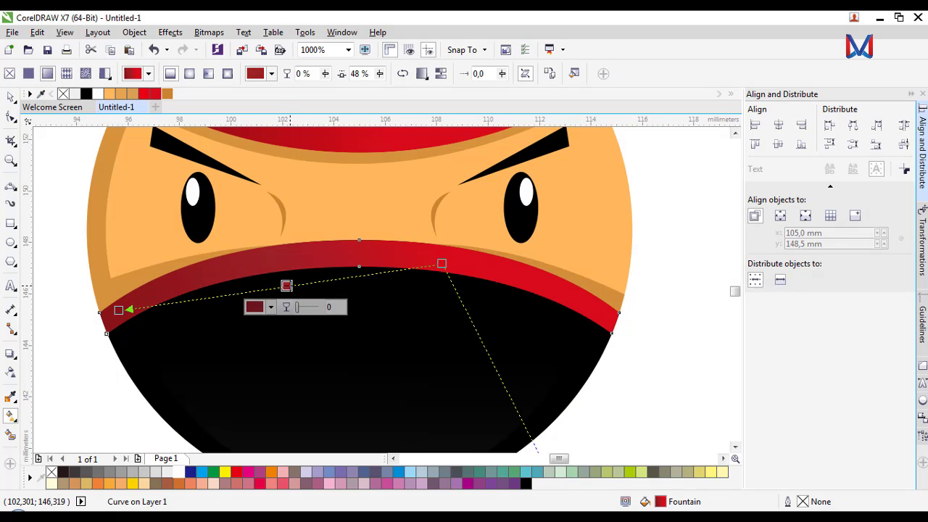
key(ctrl+z)
key(ctrl+z)
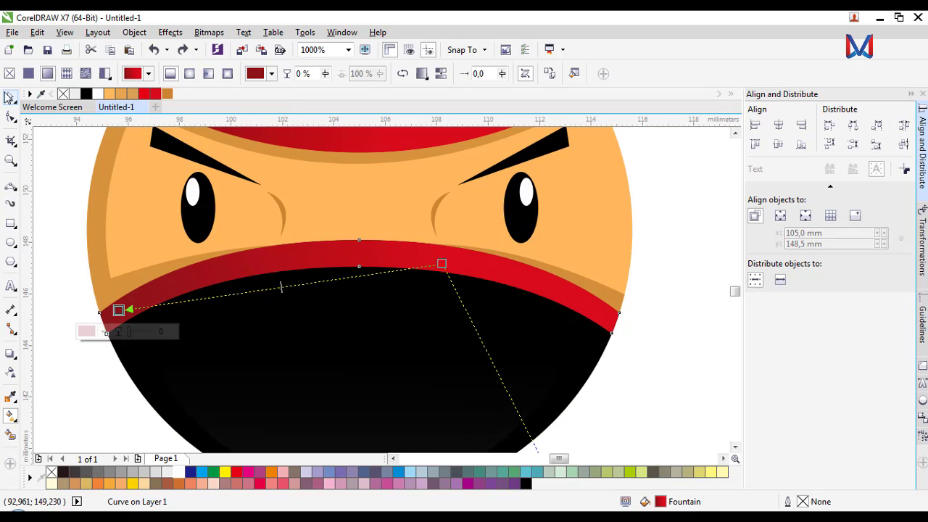
Step: Deselect the lower strip and examine the shading of the whole ninja face from near and far
scroll(361, 292, down, 1)
scroll(494, 239, down, 1)
click(505, 288)
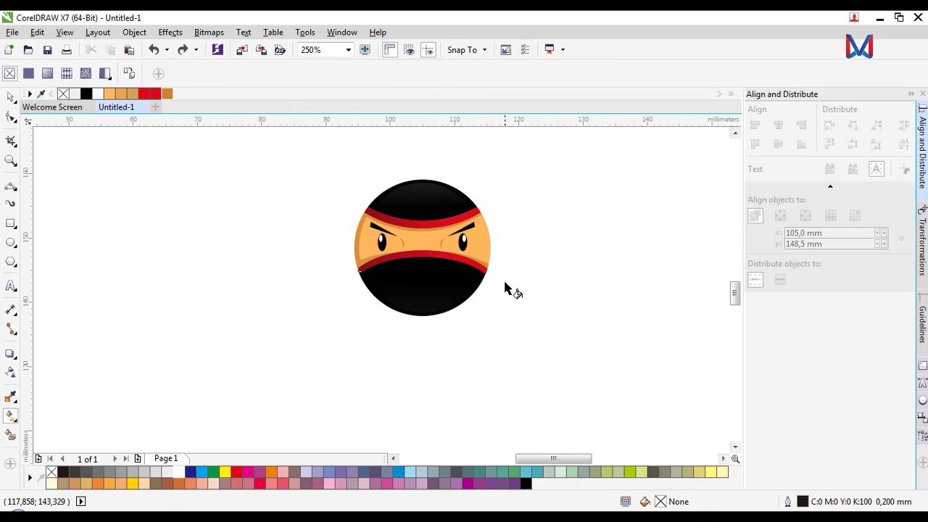
scroll(479, 270, up, 1)
scroll(483, 286, down, 1)
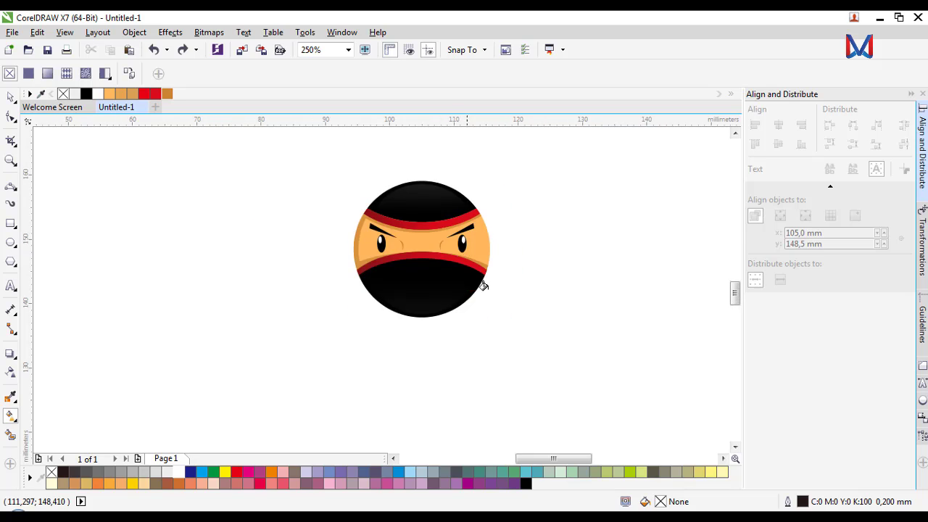
scroll(472, 305, up, 1)
scroll(462, 325, down, 1)
scroll(361, 305, down, 1)
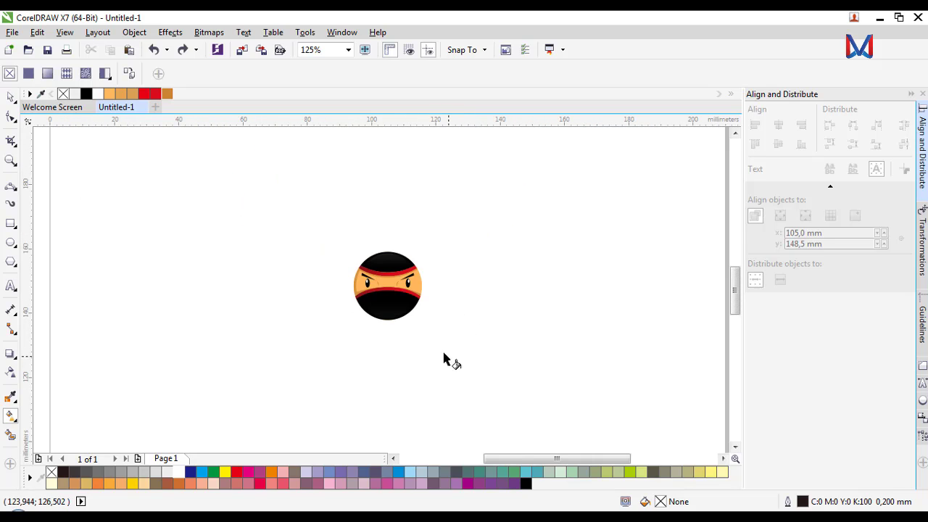
Step: Group all twelve parts of the ninja face, scale the group about its centre to about 13.4 mm wide, and deselect
key(space)
drag(274, 215, 275, 217)
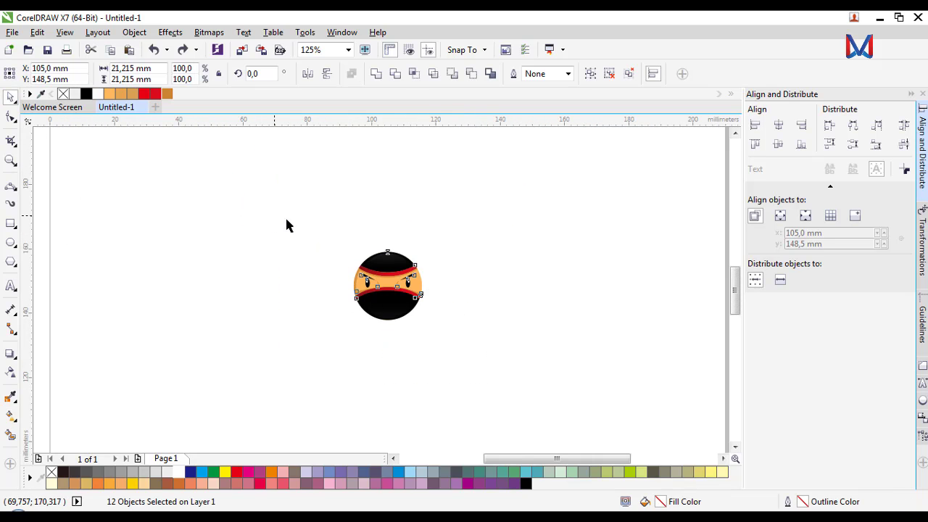
key(ctrl+g)
drag(426, 327, 414, 312)
click(414, 335)
scroll(428, 330, up, 1)
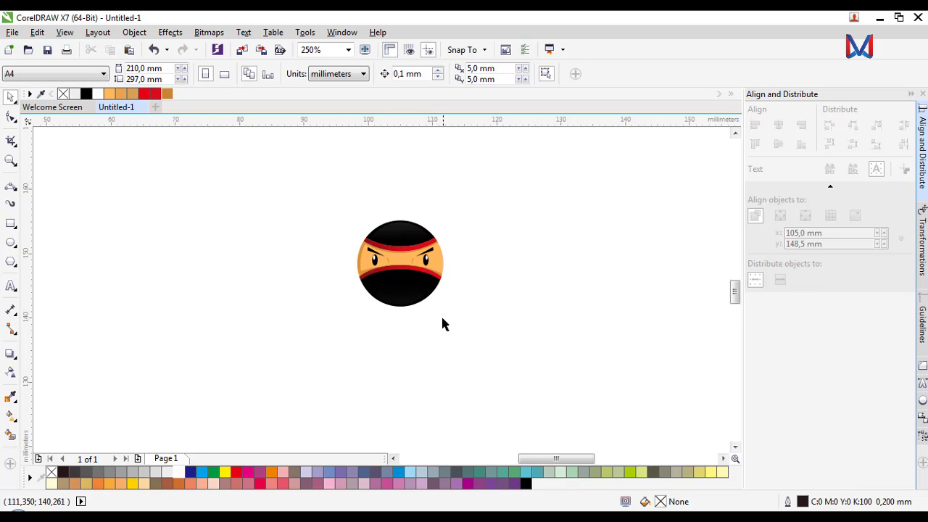
Step: Add the artistic text "NINJA" in 24 pt Arial below the ninja face
click(10, 285)
click(266, 369)
text(N)
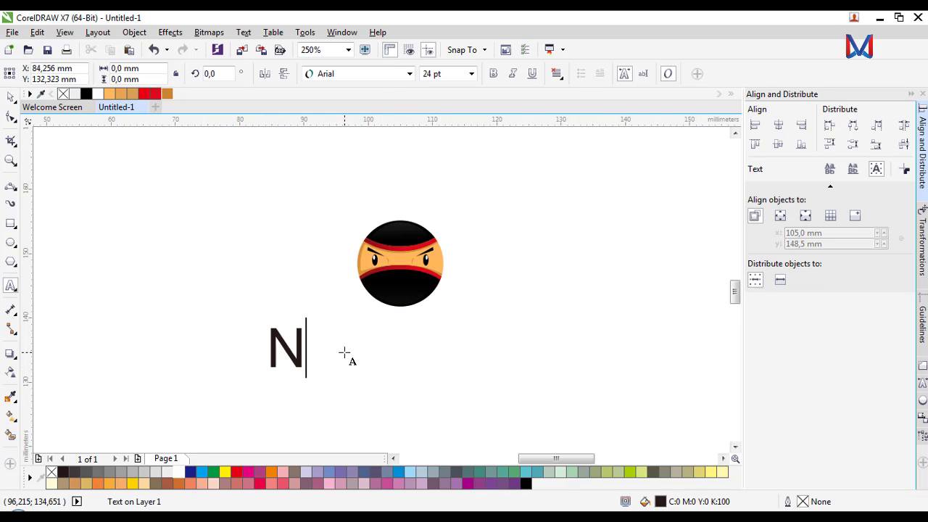
text(INJA)
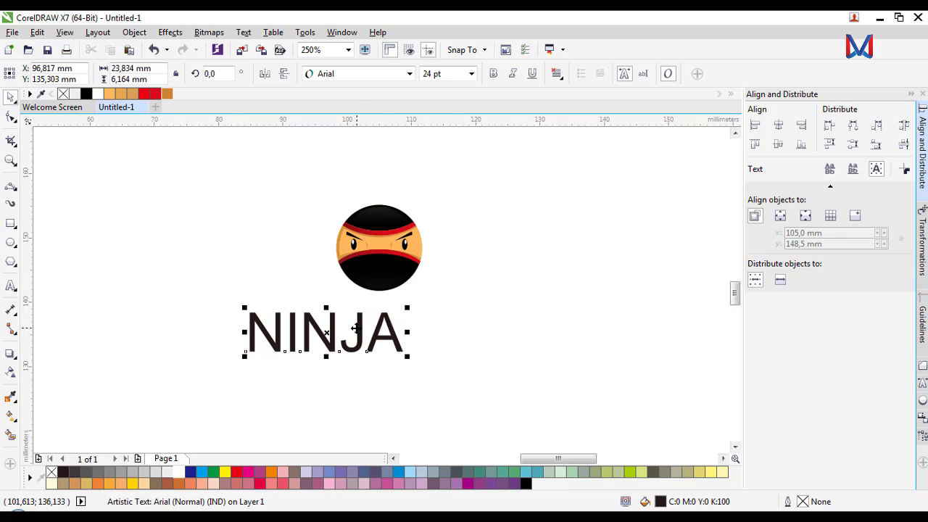
key(Escape)
Step: Centre the NINJA text horizontally under the ninja face and deselect
scroll(418, 259, up, 1)
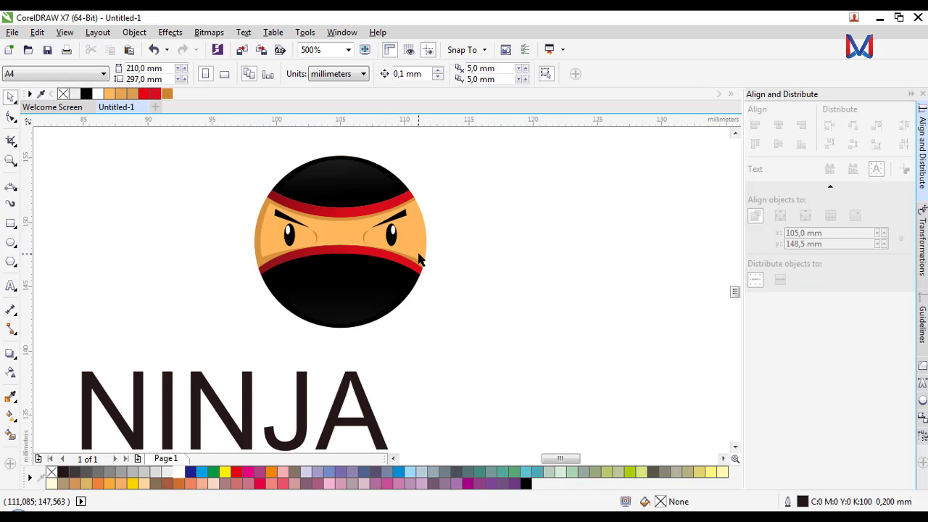
click(302, 403)
shift+click(341, 290)
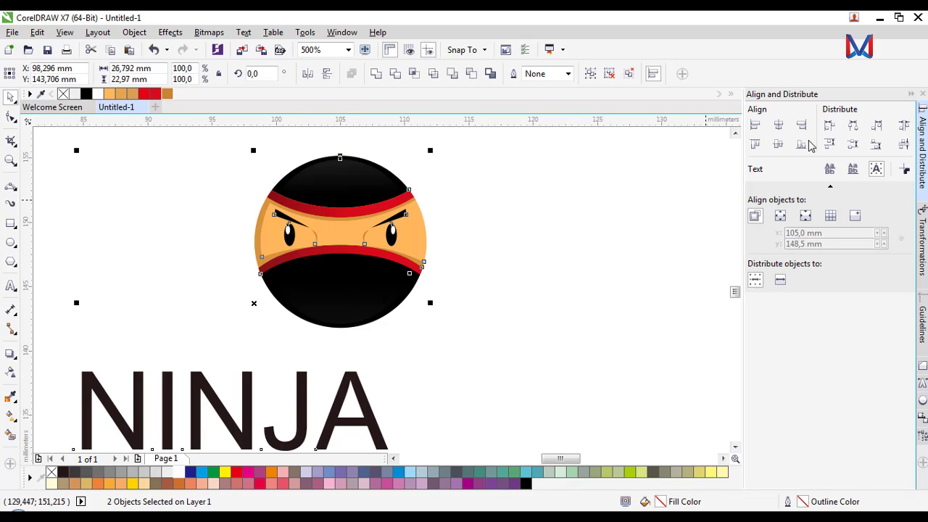
click(784, 127)
click(333, 344)
Step: Move the NINJA text slightly up towards the ninja face and deselect
scroll(332, 345, down, 1)
scroll(329, 369, up, 1)
click(341, 394)
scroll(342, 394, up, 1)
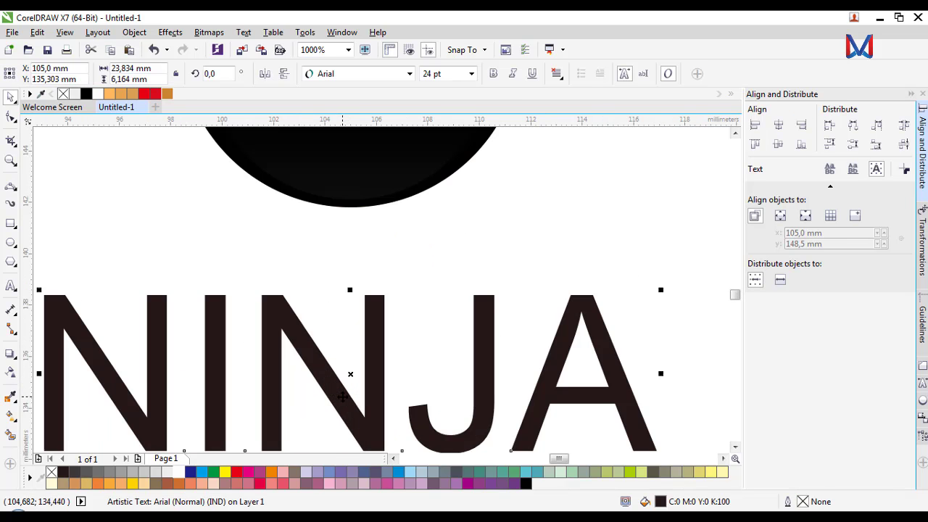
drag(342, 395, 342, 377)
scroll(340, 377, down, 1)
click(586, 310)
scroll(384, 417, down, 2)
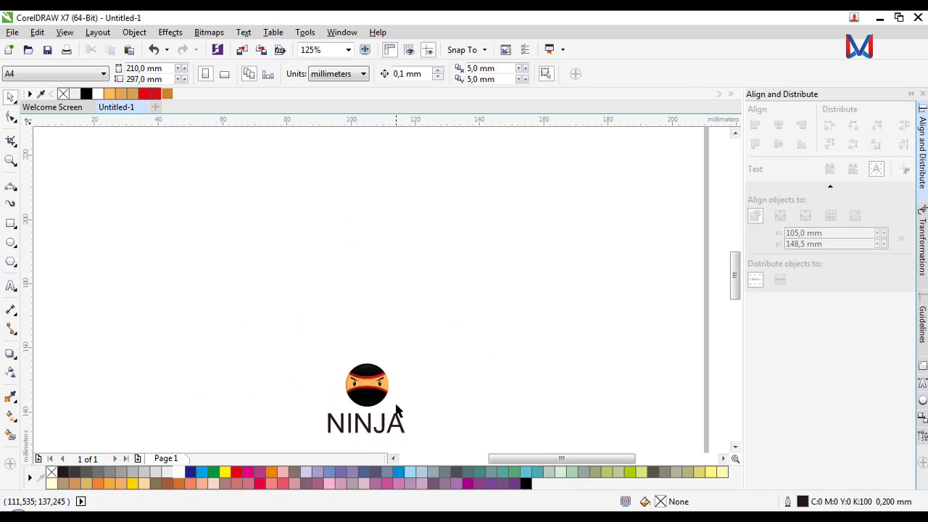
Step: Draw a sagging 3-point curve about 4.9 mm wide outward from the face's right edge, beside the right eyebrow
scroll(394, 404, up, 2)
scroll(383, 394, up, 1)
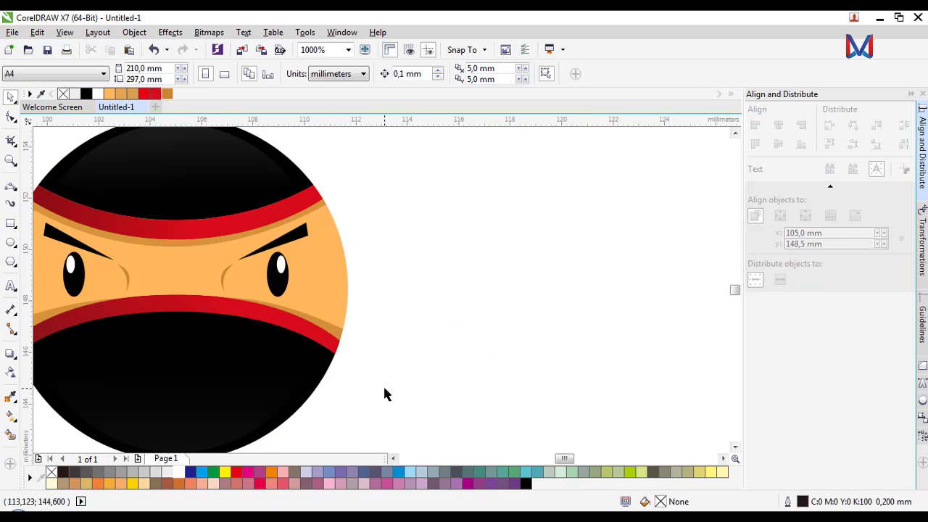
scroll(382, 393, down, 1)
click(11, 189)
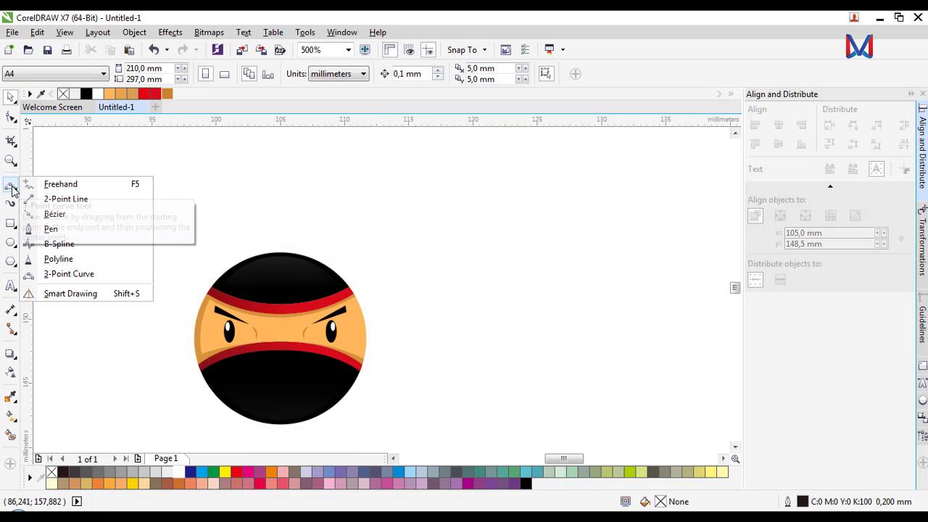
click(66, 274)
scroll(507, 373, up, 1)
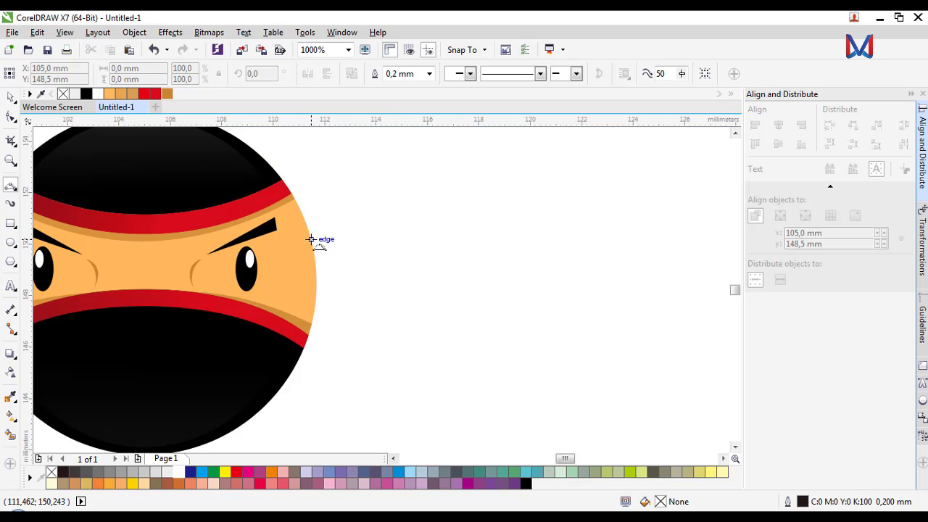
drag(311, 239, 437, 233)
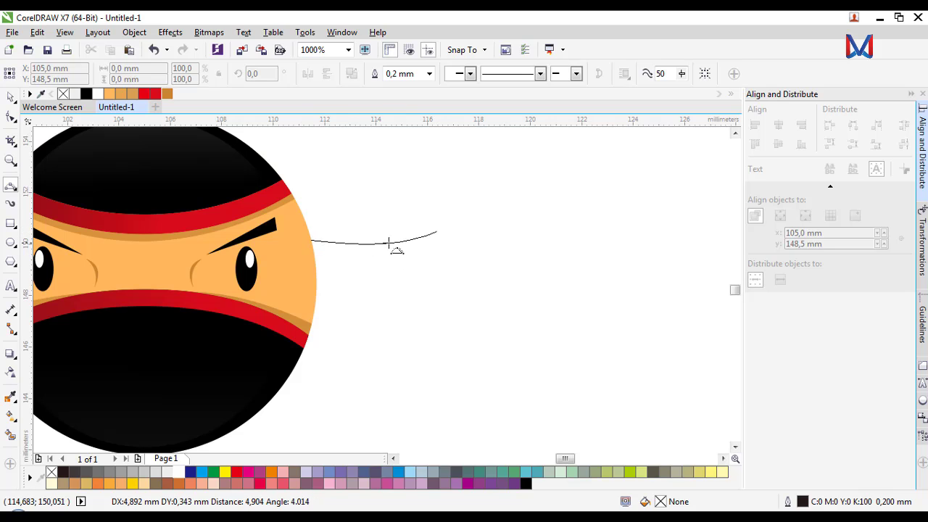
click(379, 248)
scroll(414, 263, down, 1)
scroll(558, 300, up, 1)
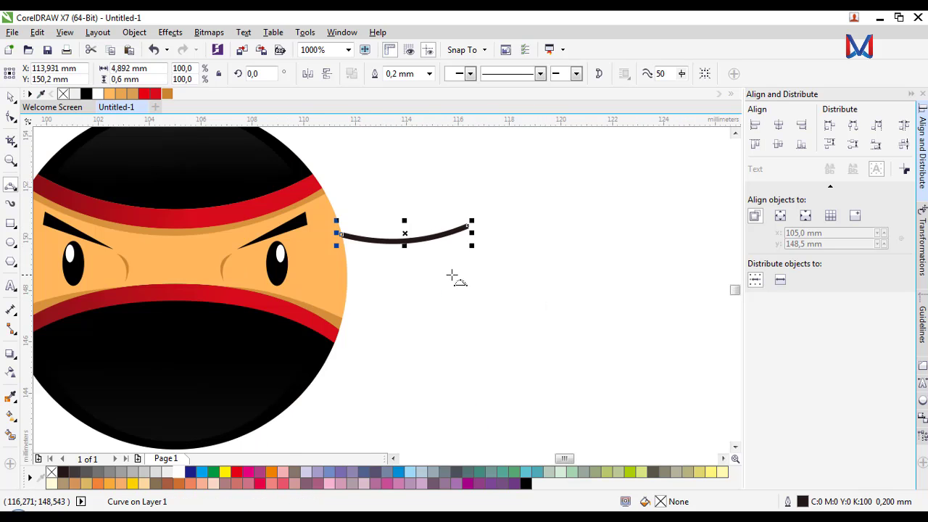
Step: Complete and close the curve as a ribbon tail with a notched outer end, about 5.5 by 1.5 mm overall
scroll(451, 276, up, 1)
drag(488, 176, 395, 254)
click(367, 253)
scroll(359, 308, down, 1)
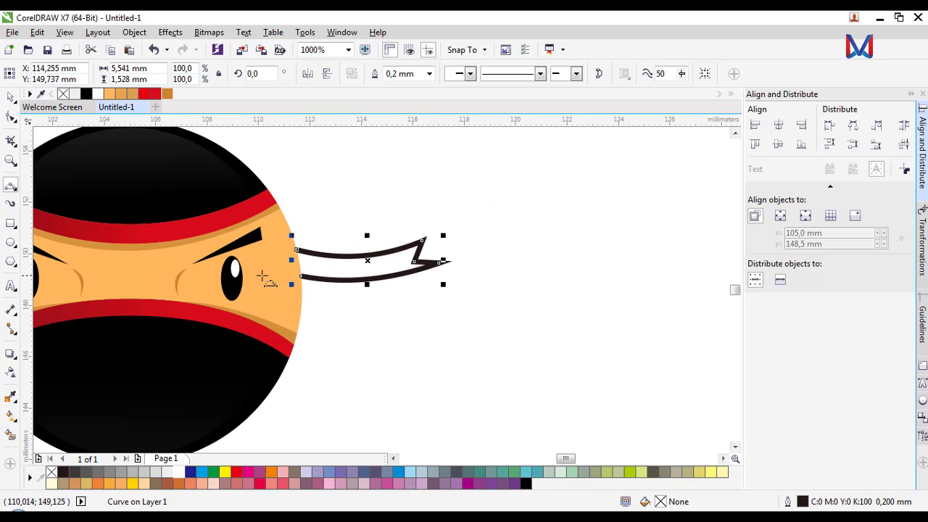
scroll(284, 256, up, 2)
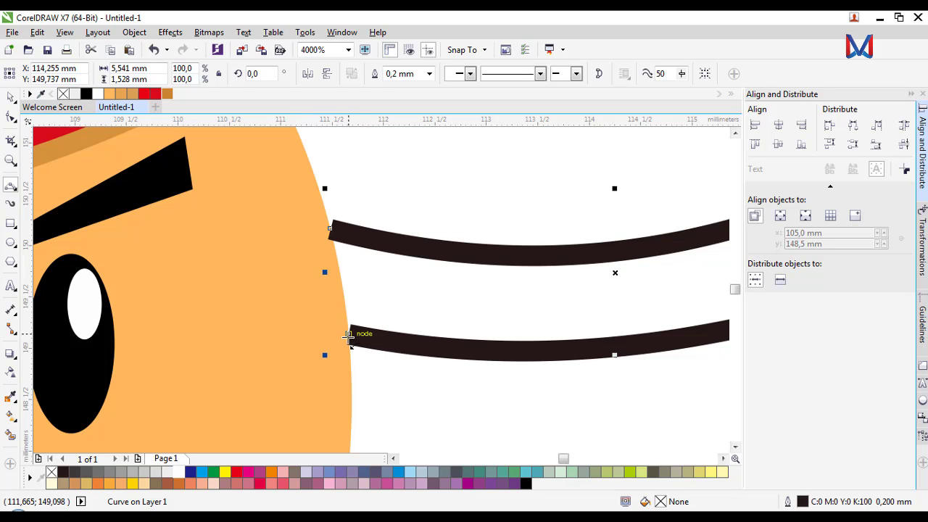
click(349, 334)
click(330, 229)
scroll(326, 250, down, 1)
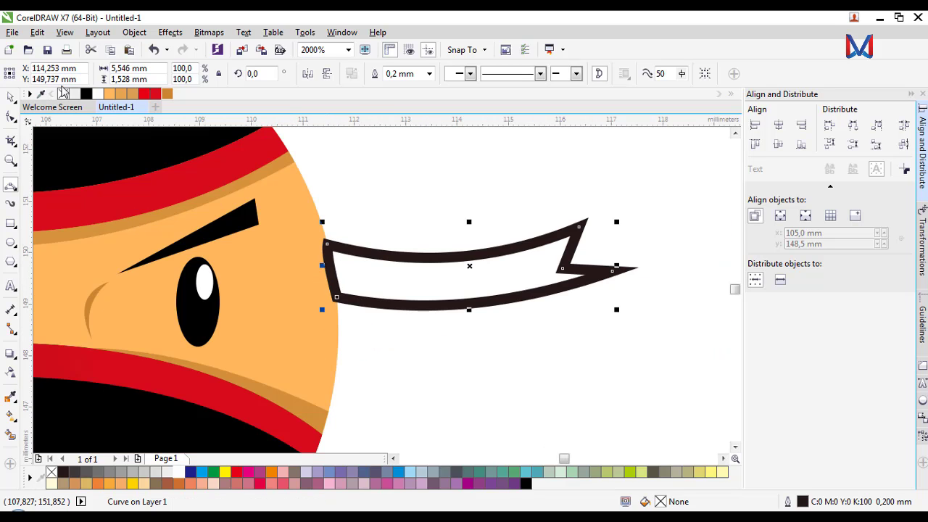
Step: Fill the ribbon tail with black C100 M100 Y100 K100 and remove its outline
click(86, 95)
right_click(62, 95)
scroll(437, 301, down, 1)
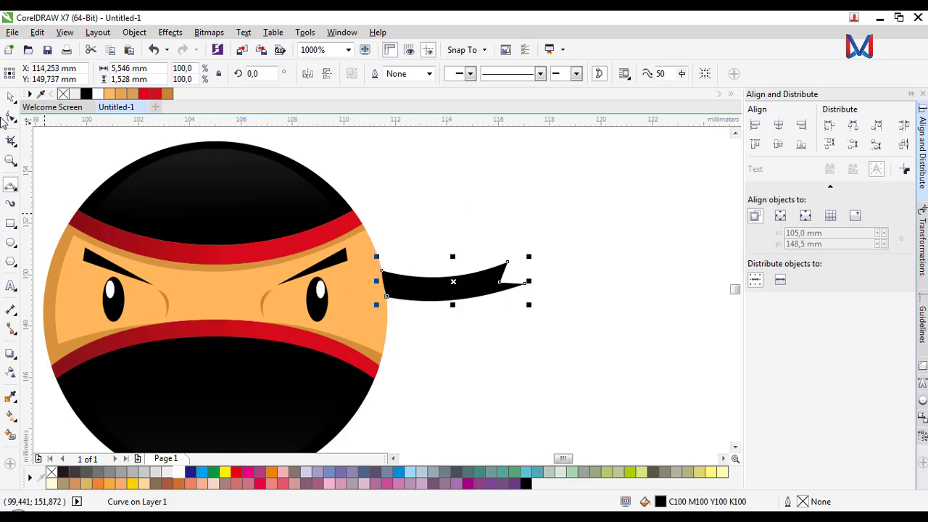
Step: Move the black ribbon tail slightly inward and up, with its inner end tucked behind the ninja face's right edge
click(10, 97)
click(491, 166)
scroll(419, 277, down, 1)
scroll(419, 278, up, 2)
click(419, 280)
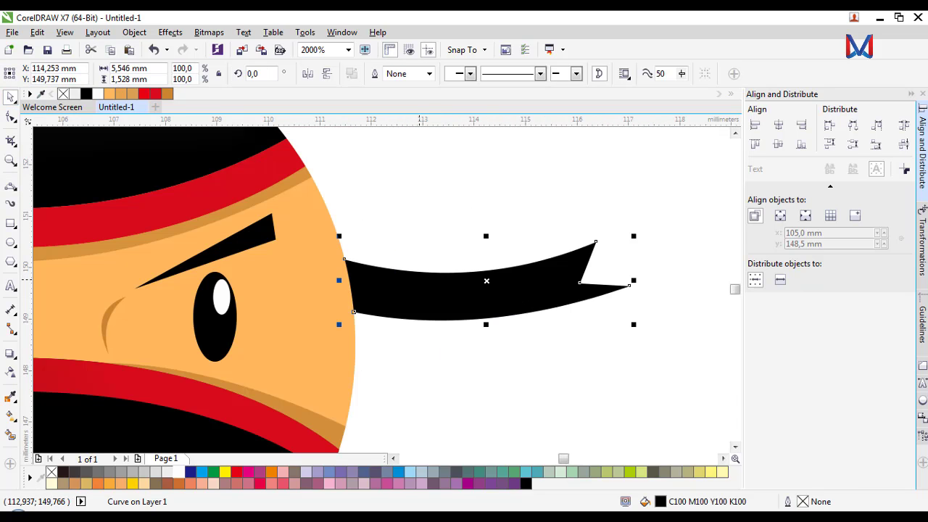
scroll(418, 279, down, 1)
scroll(403, 285, up, 1)
drag(516, 285, 492, 279)
scroll(493, 279, down, 2)
click(504, 295)
Step: Duplicate the ribbon tail at about 77% size, mirror the copy vertically, and place it just below the original
scroll(499, 288, up, 2)
click(499, 288)
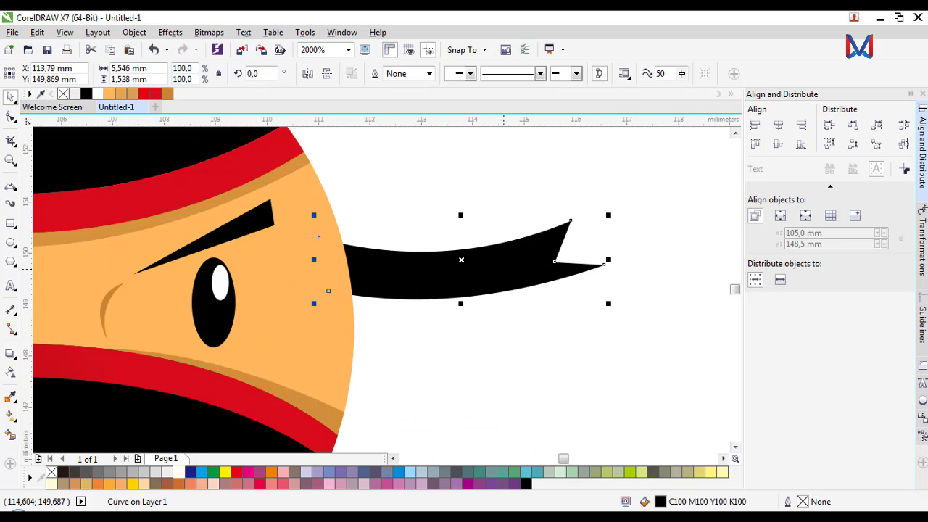
drag(607, 306, 575, 294)
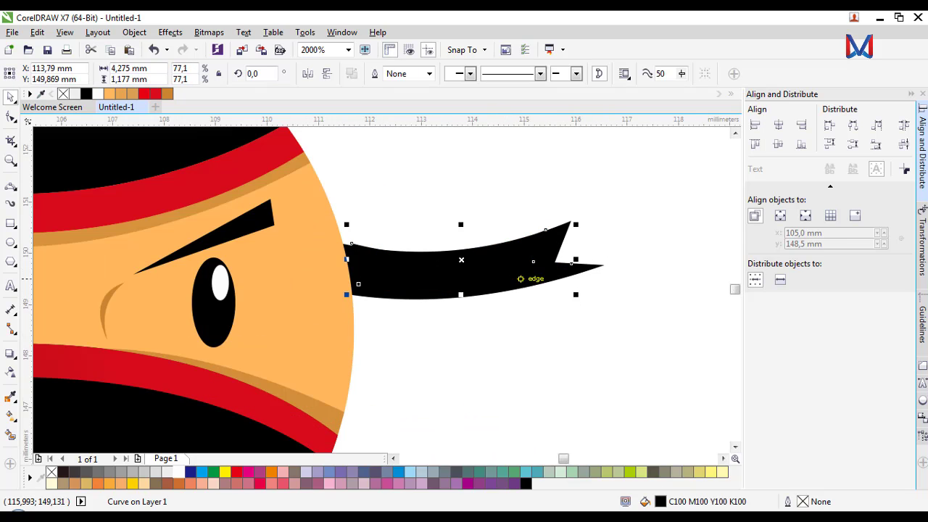
click(328, 76)
drag(455, 251, 442, 278)
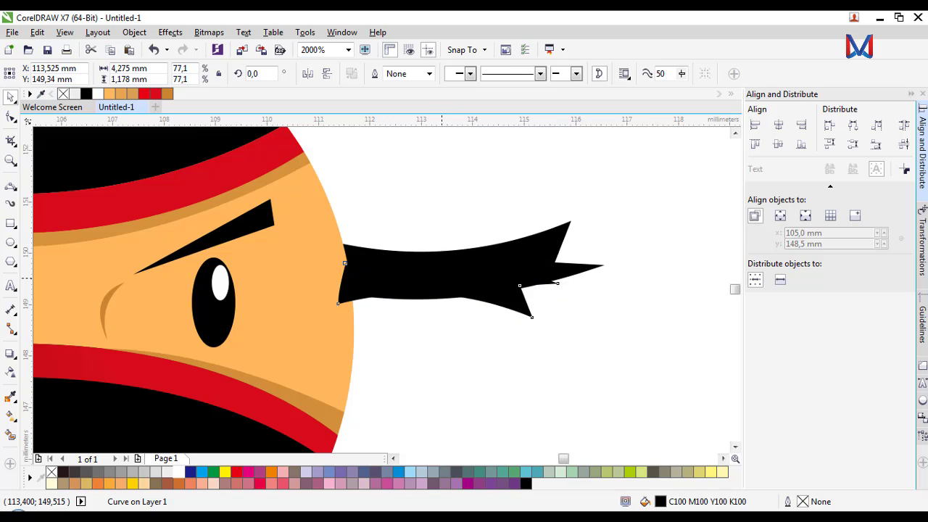
Step: Rotate the smaller tail downward to about 340.75°, tuck its inner end behind the ninja face, and deselect it
drag(565, 254, 563, 295)
click(468, 342)
drag(469, 300, 428, 320)
key(shift+Page_Down)
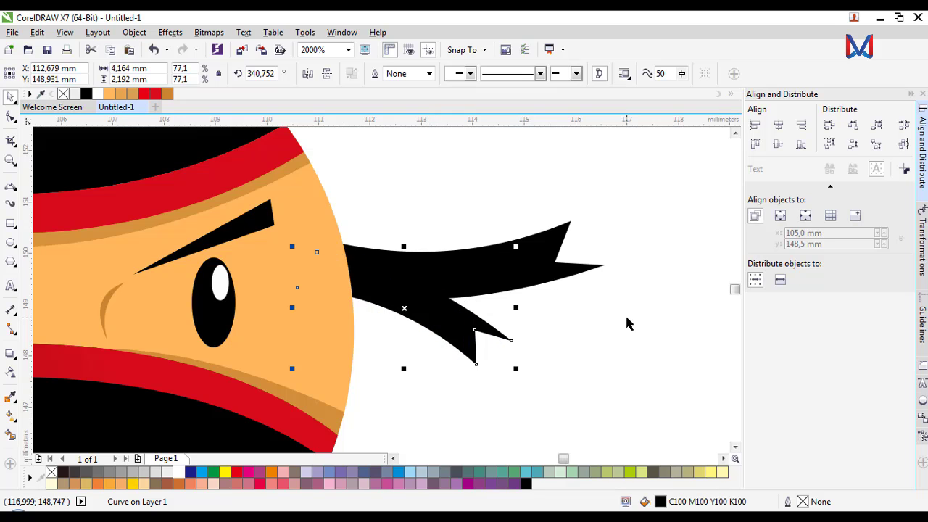
click(598, 363)
Step: Examine the two ribbon tails close up and in proportion to the whole ninja logo
scroll(519, 335, down, 3)
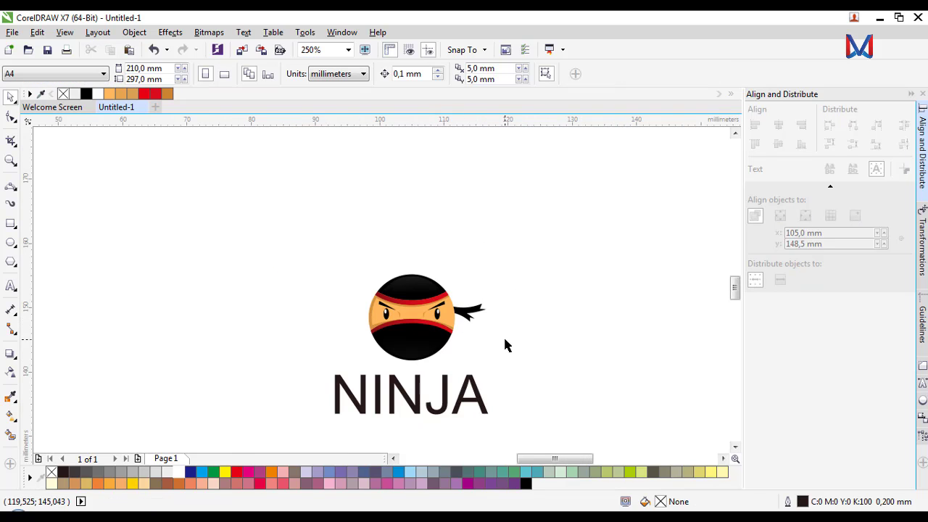
scroll(477, 344, up, 1)
scroll(471, 334, down, 2)
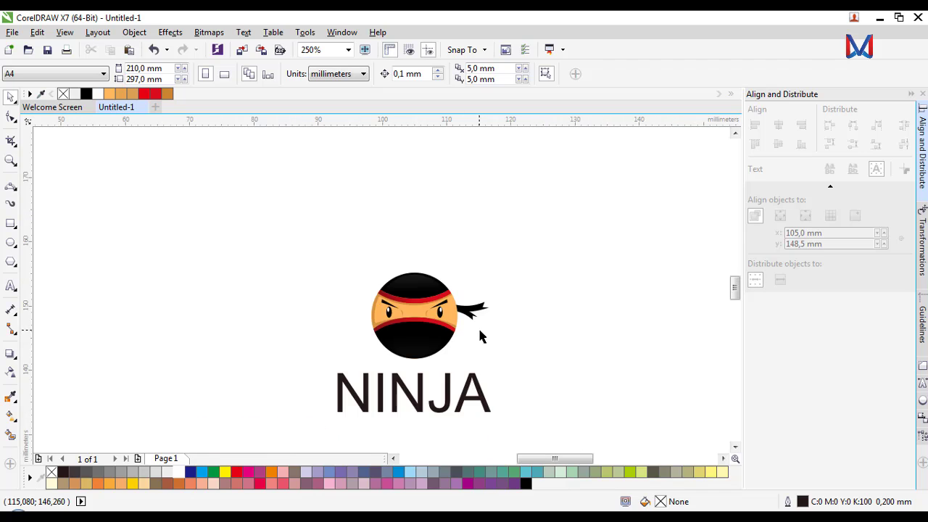
scroll(482, 335, up, 3)
scroll(472, 344, down, 2)
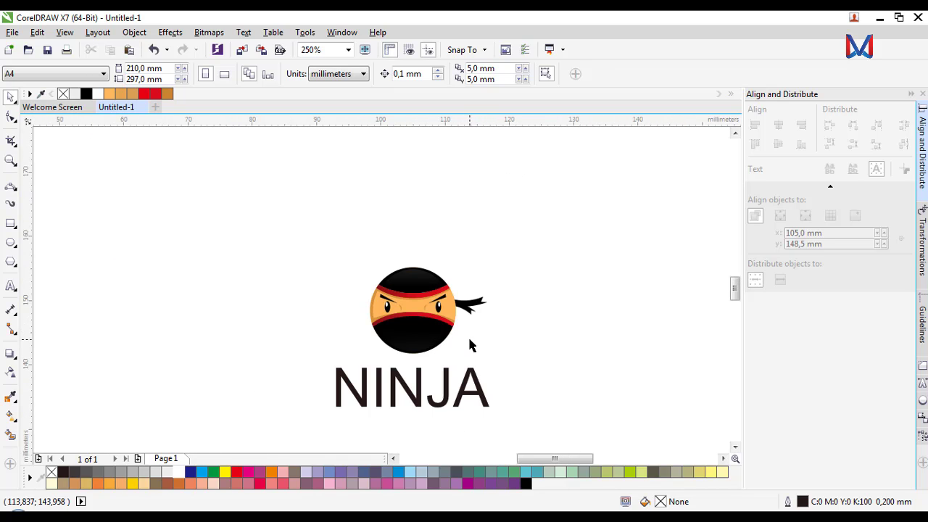
scroll(473, 347, down, 1)
scroll(468, 304, up, 2)
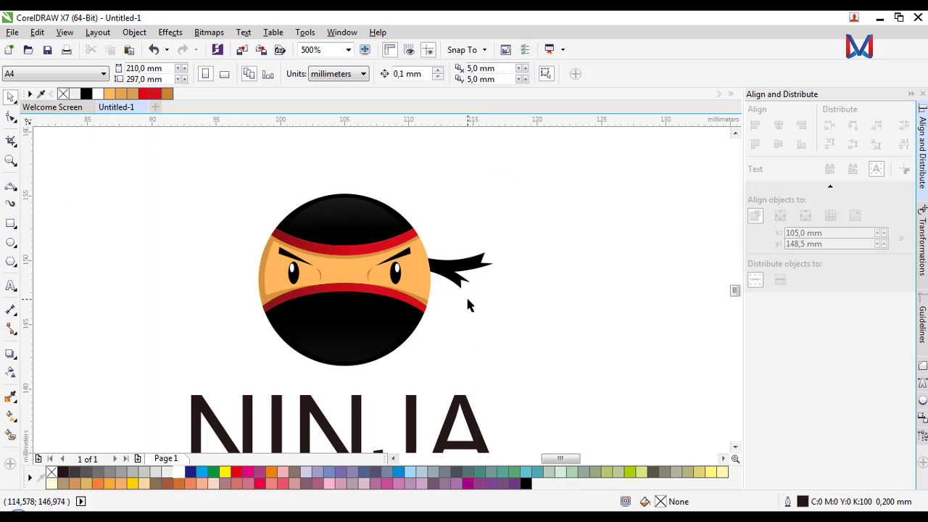
scroll(493, 348, down, 1)
scroll(466, 296, up, 2)
click(451, 264)
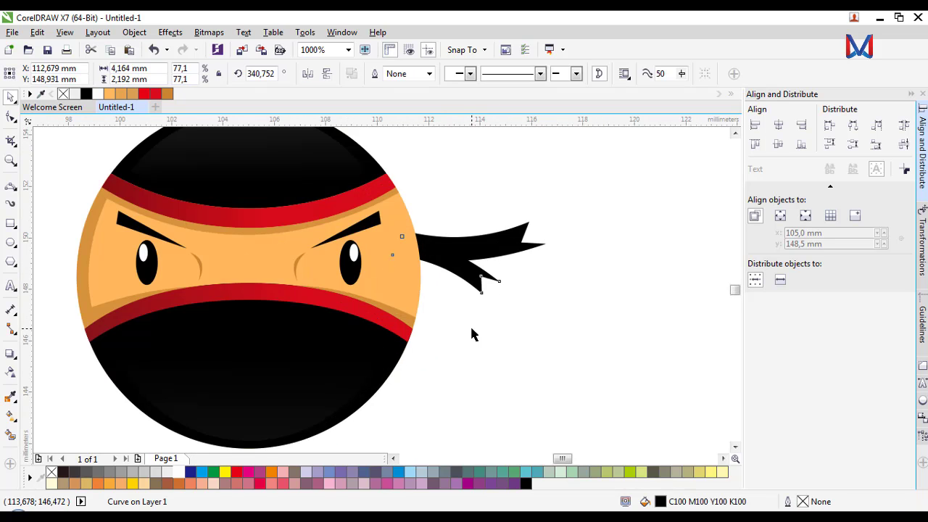
click(470, 327)
scroll(469, 327, down, 2)
scroll(469, 331, down, 1)
scroll(446, 379, up, 1)
Step: Set the NINJA text's font to DIN Bold and its fill to C100 M100 Y100 K100
click(439, 356)
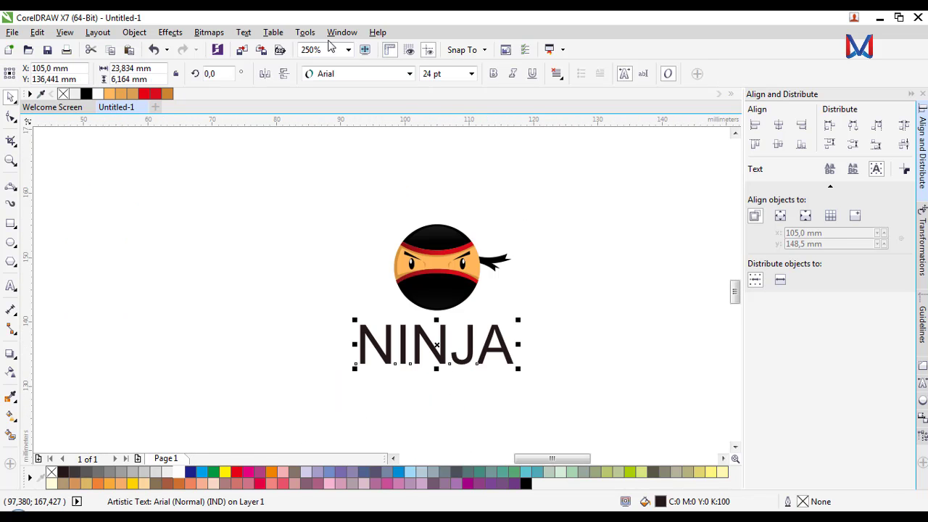
click(410, 74)
click(381, 141)
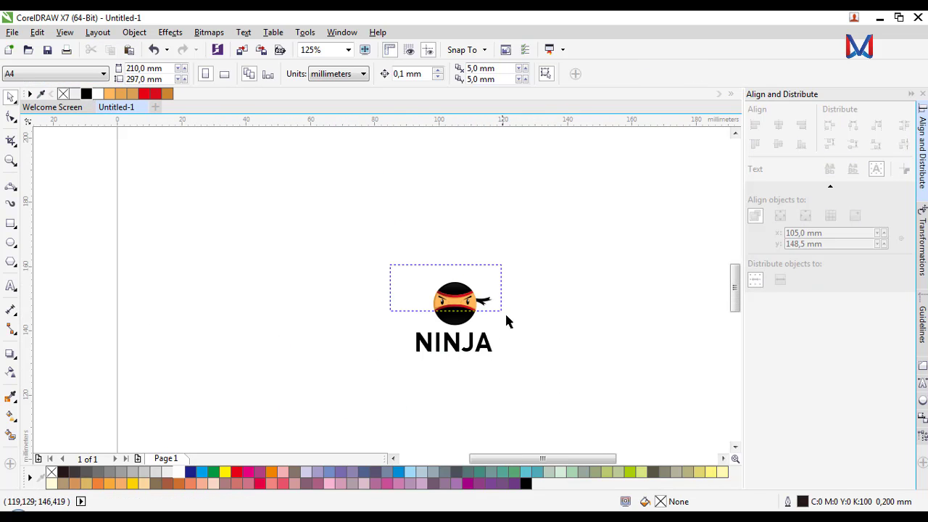
Step: Group the ninja face with its two ribbon tails, leaving out the NINJA text, and deselect the group
drag(519, 328, 518, 326)
key(ctrl+g)
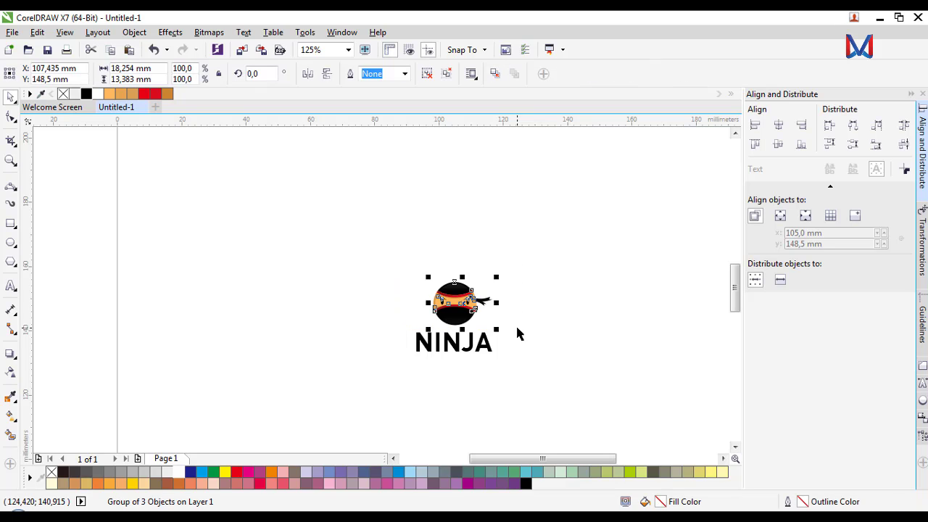
key(Escape)
Step: Enlarge the NINJA text slightly in proportion beneath the ninja face and deselect it
click(453, 342)
scroll(478, 348, up, 1)
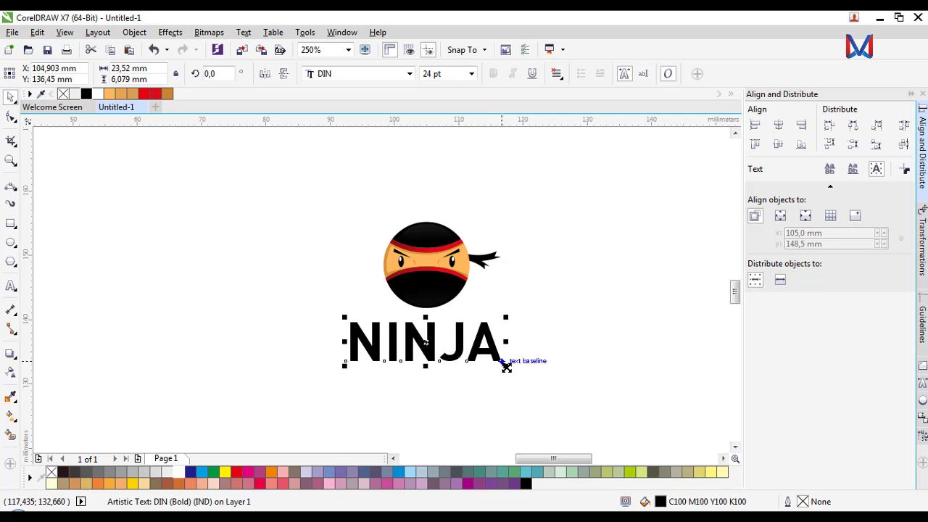
drag(506, 367, 515, 375)
click(538, 337)
scroll(538, 338, down, 1)
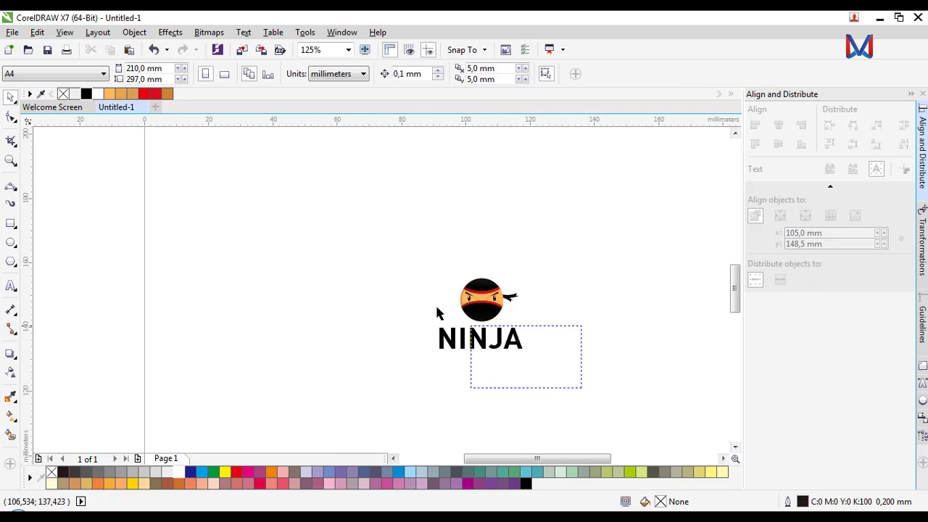
drag(436, 308, 427, 267)
click(566, 348)
scroll(566, 350, up, 1)
scroll(366, 214, up, 1)
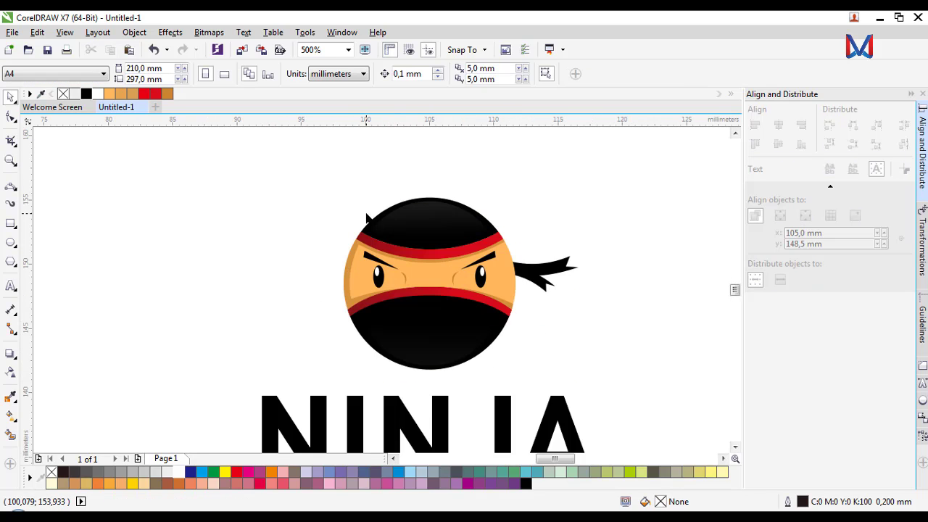
scroll(367, 220, down, 1)
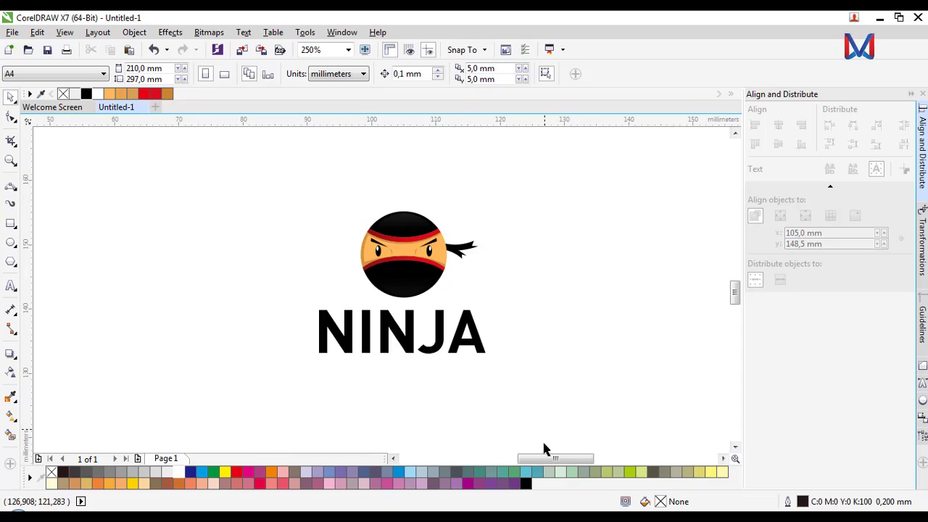